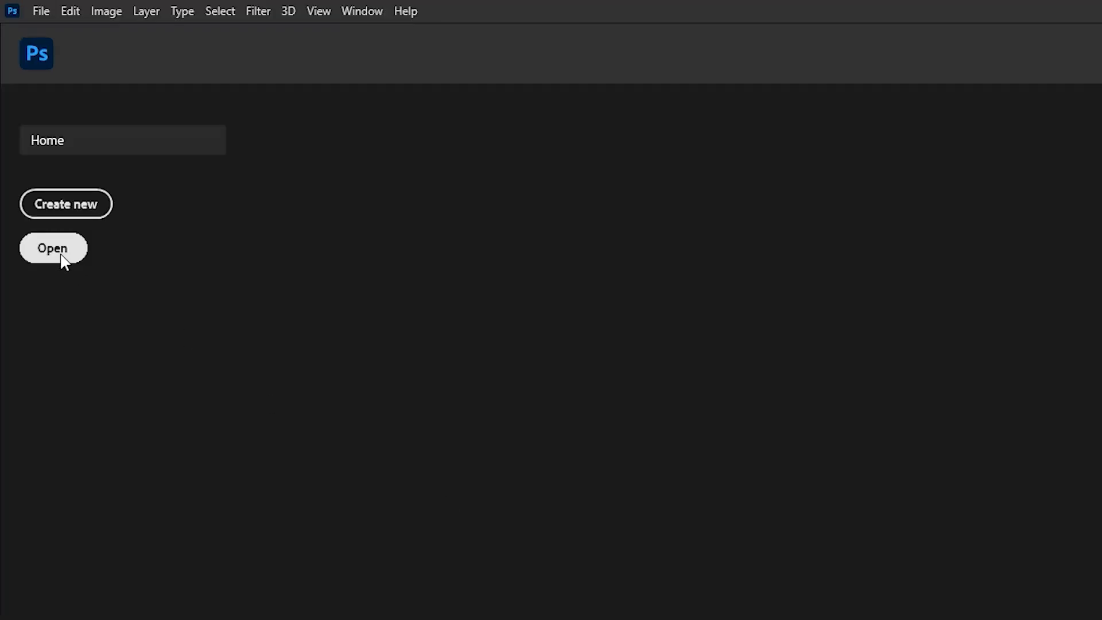
# Open the skull photo and the particles image from the New project folder together
pyautogui.click(62, 258)
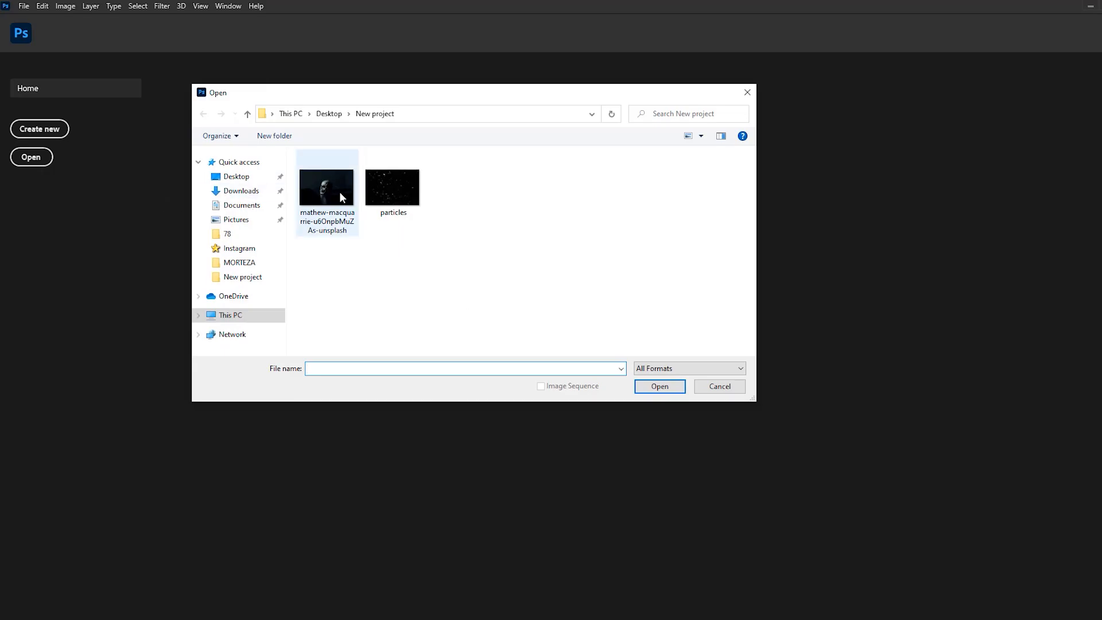
pyautogui.click(525, 310)
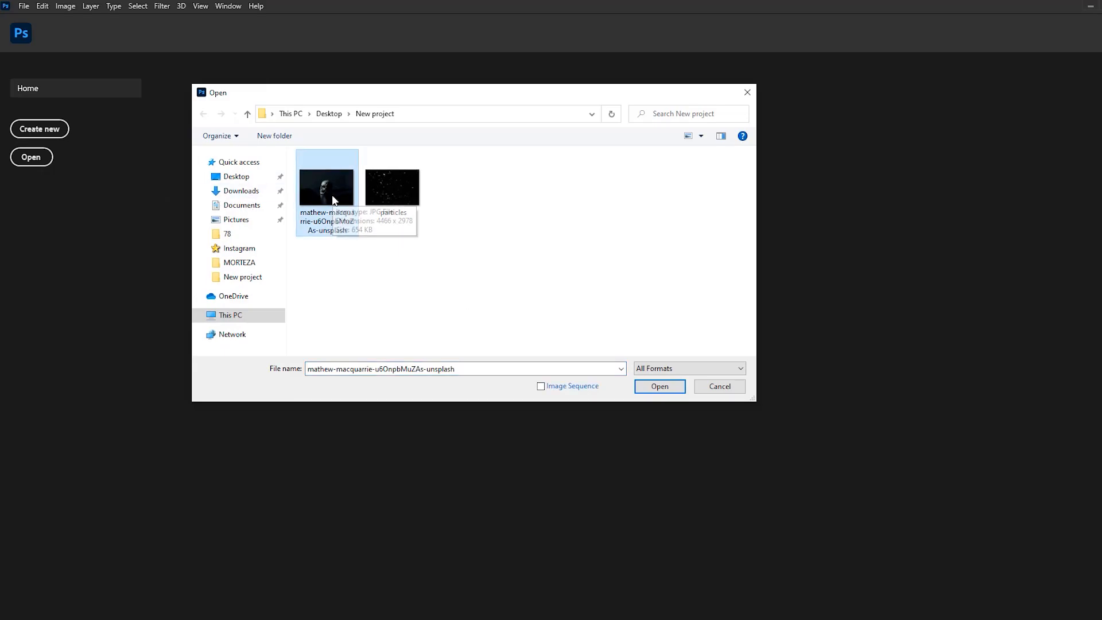
pyautogui.keyDown('ctrl'); pyautogui.click(396, 194); pyautogui.keyUp('ctrl')
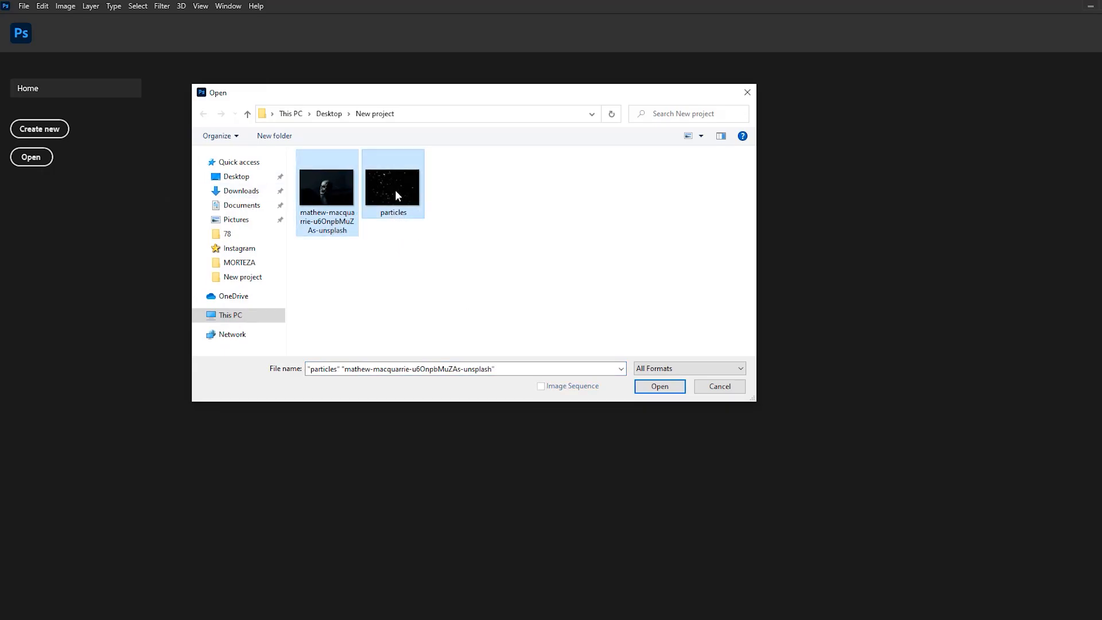
pyautogui.click(661, 386)
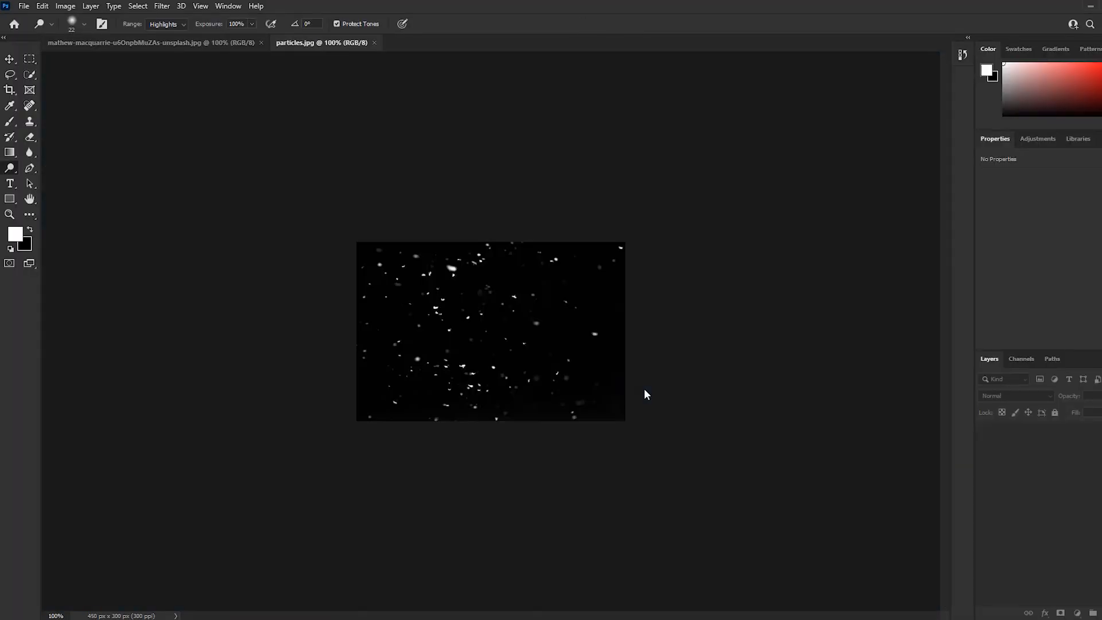
# Look over the particles image and the skull photo, and duplicate the skull photo's Background layer
pyautogui.click(167, 43)
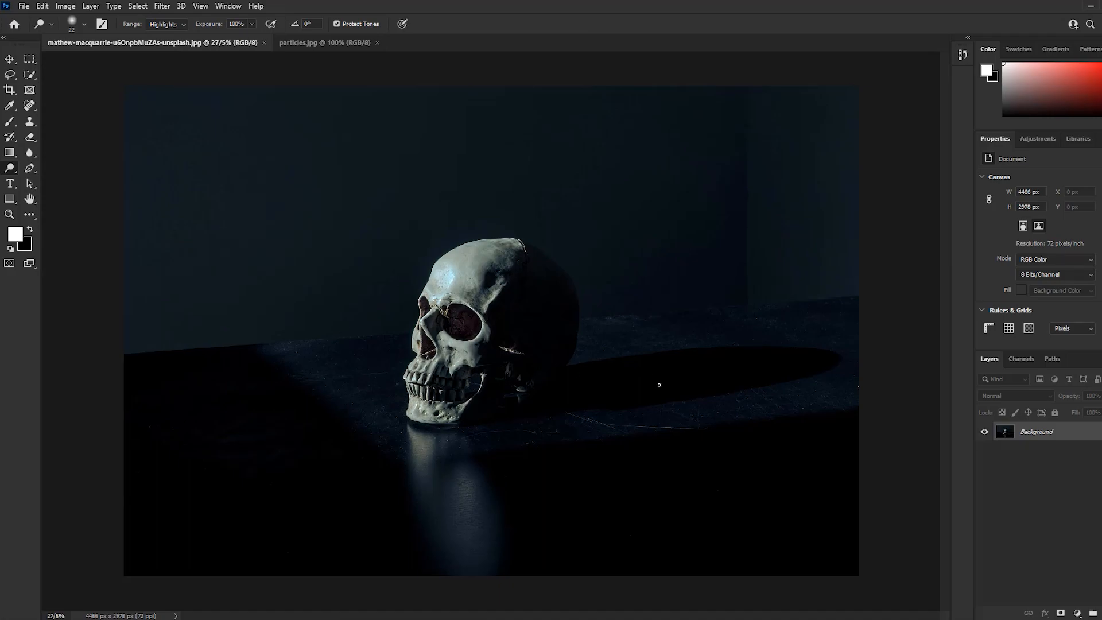
pyautogui.click(323, 44)
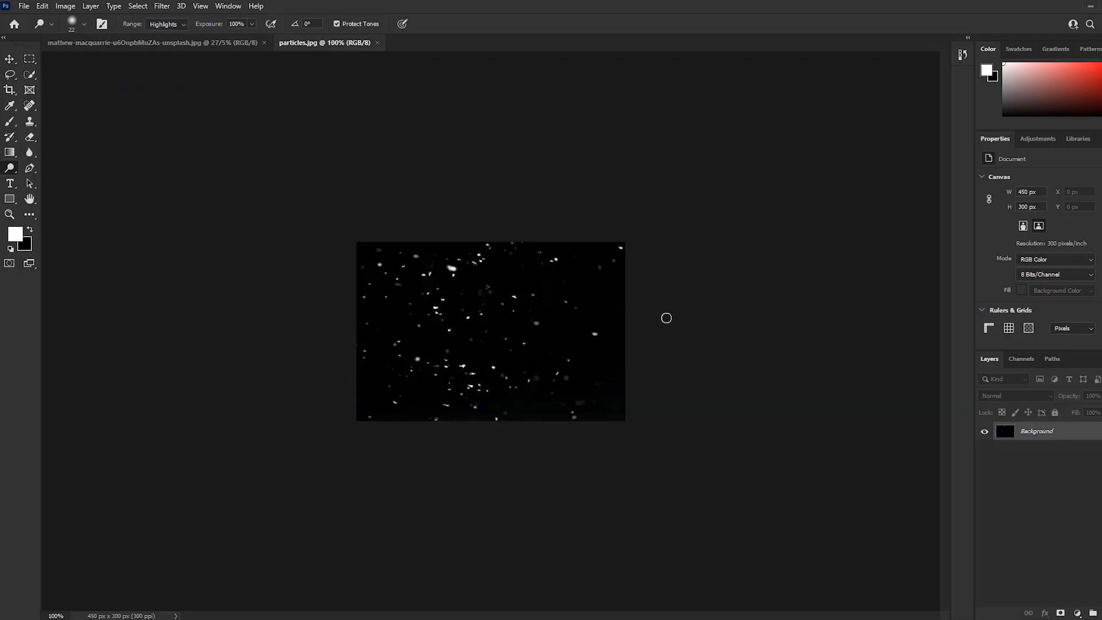
pyautogui.scroll(2, 664, 318)
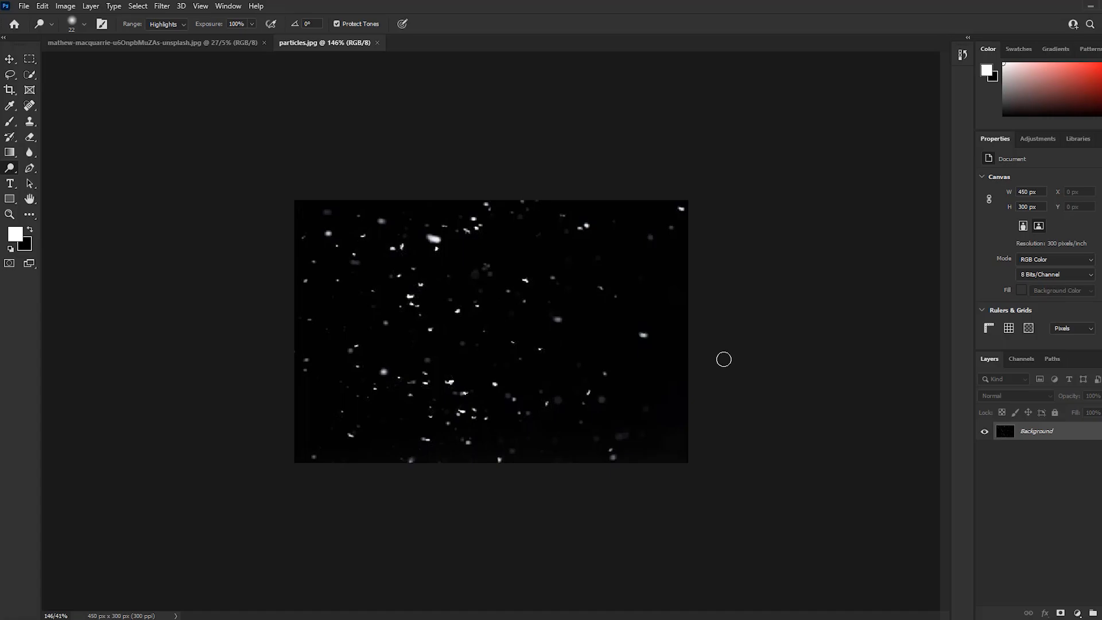
pyautogui.click(202, 44)
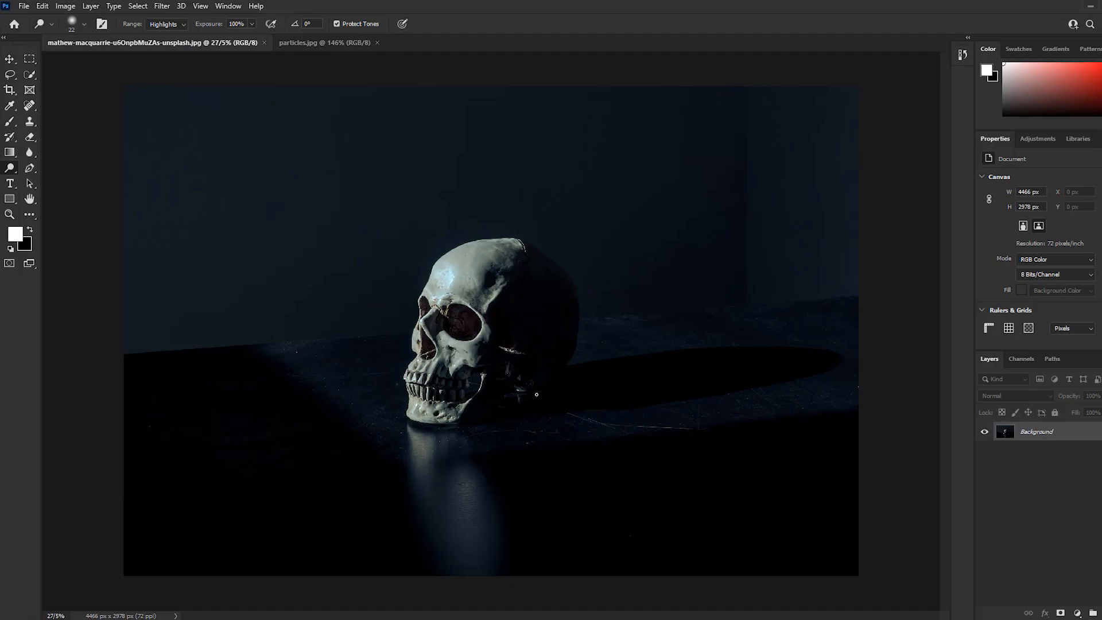
pyautogui.scroll(5, 539, 395)
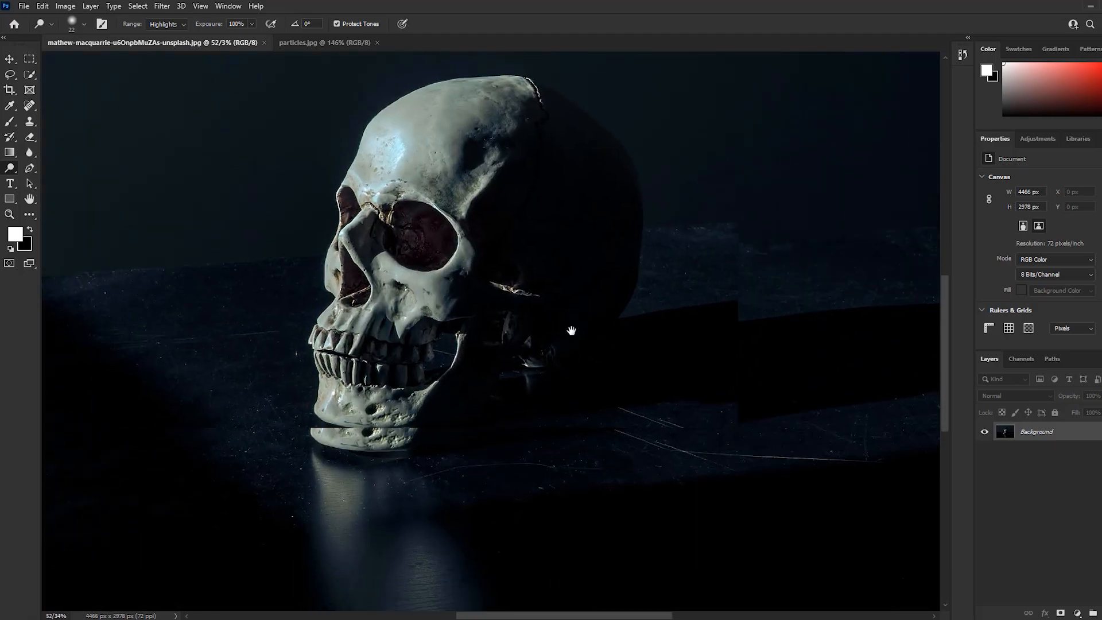
pyautogui.moveTo(560, 302); pyautogui.dragTo(536, 361)
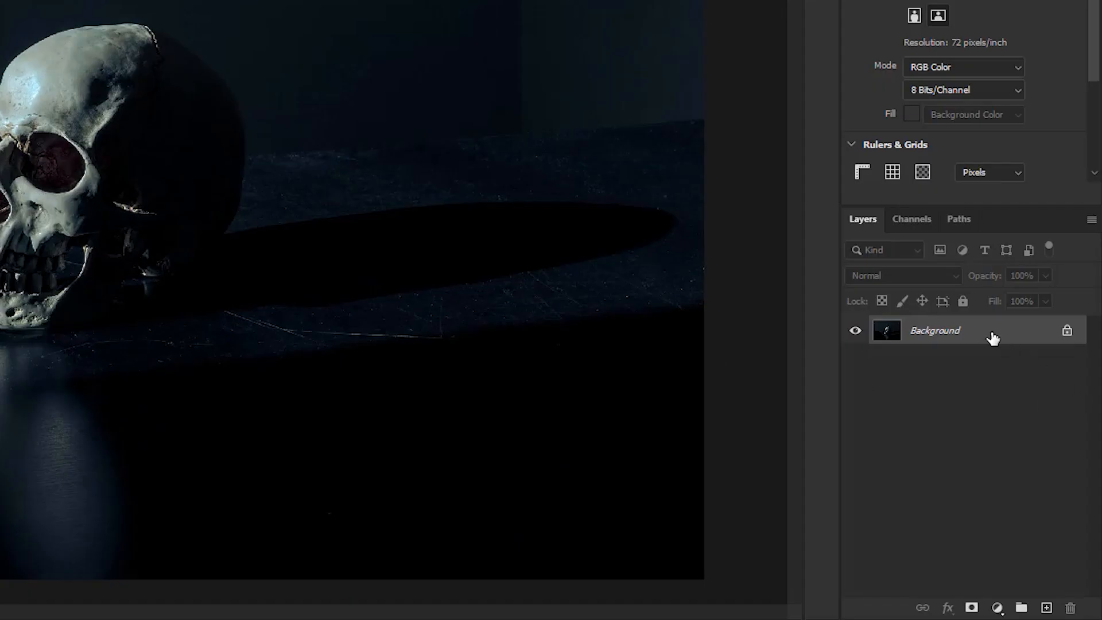
pyautogui.hotkey('ctrl', 'j')
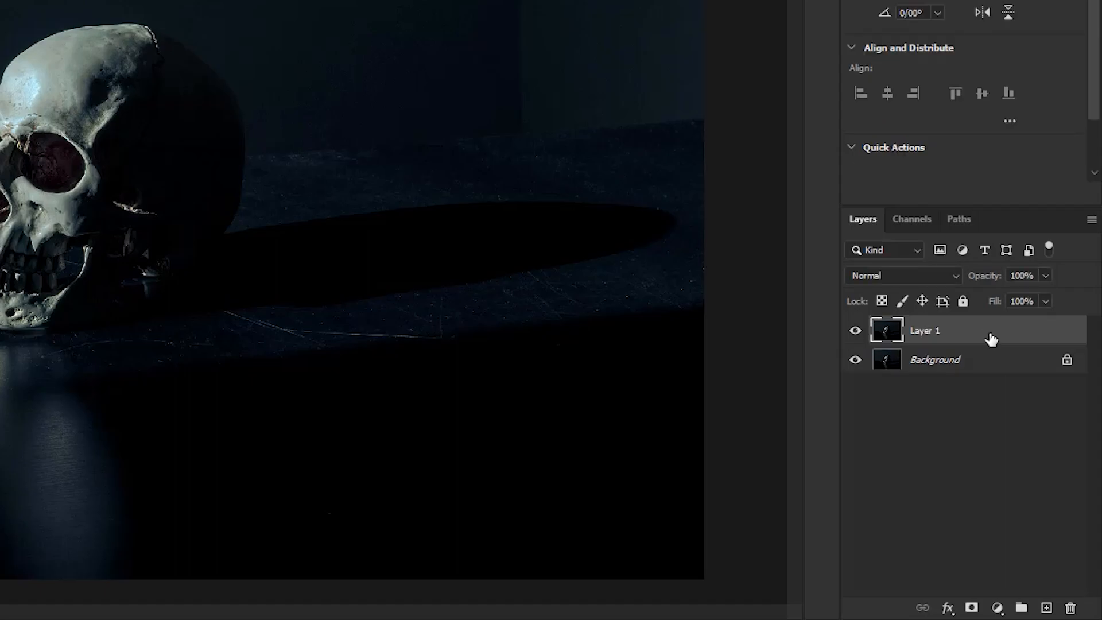
# In the Camera Raw Filter, set Exposure +0.85, Contrast -50, Highlights -10, Shadows +60, Whites +30, Blacks +40 and Vibrance +10
pyautogui.click(253, 11)
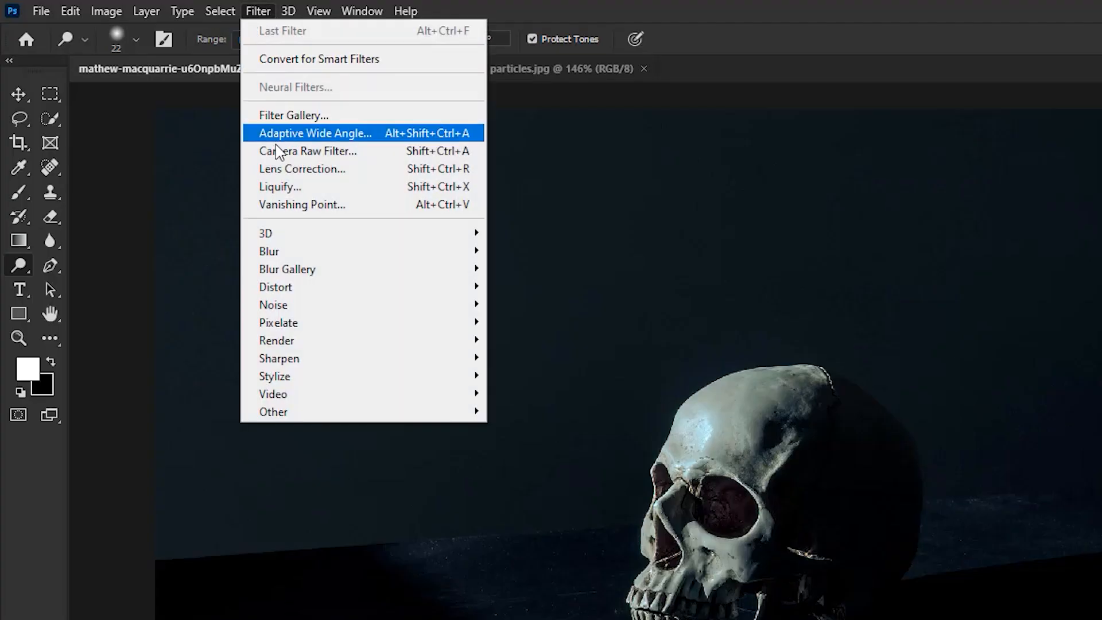
pyautogui.click(279, 151)
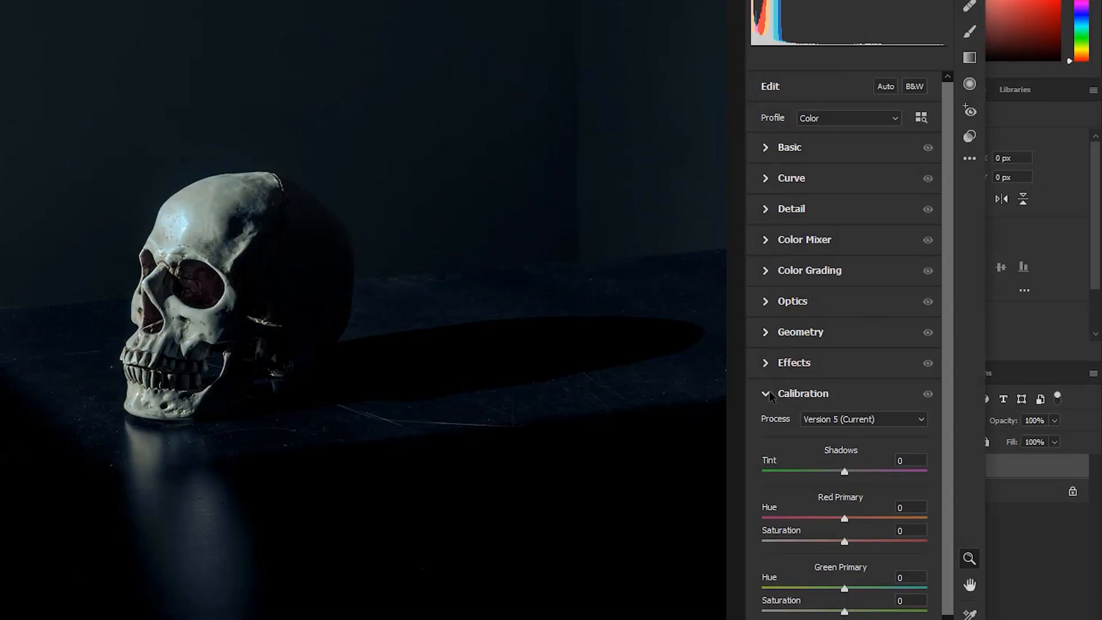
pyautogui.click(884, 374)
pyautogui.click(769, 149)
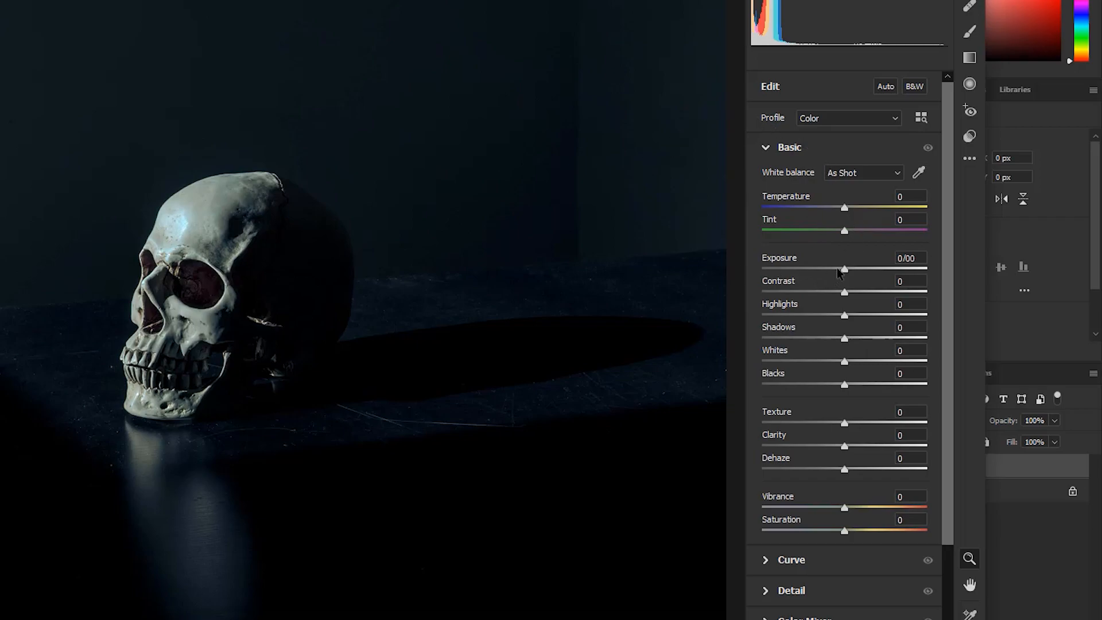
pyautogui.moveTo(846, 272); pyautogui.dragTo(878, 385)
pyautogui.moveTo(844, 507); pyautogui.dragTo(853, 507)
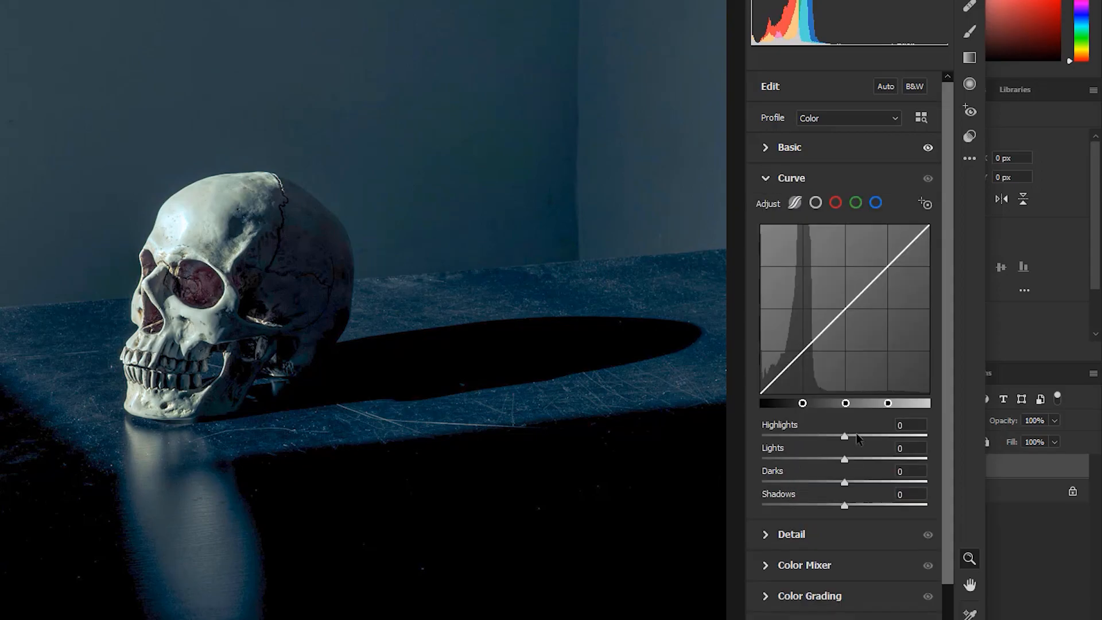
# Fine-tune the basic sliders, set the curve's Highlights +5, Lights +10, Darks +14 and Shadows +20, apply the filter and compare before and after
pyautogui.moveTo(844, 436); pyautogui.dragTo(848, 436)
pyautogui.moveTo(844, 460); pyautogui.dragTo(861, 505)
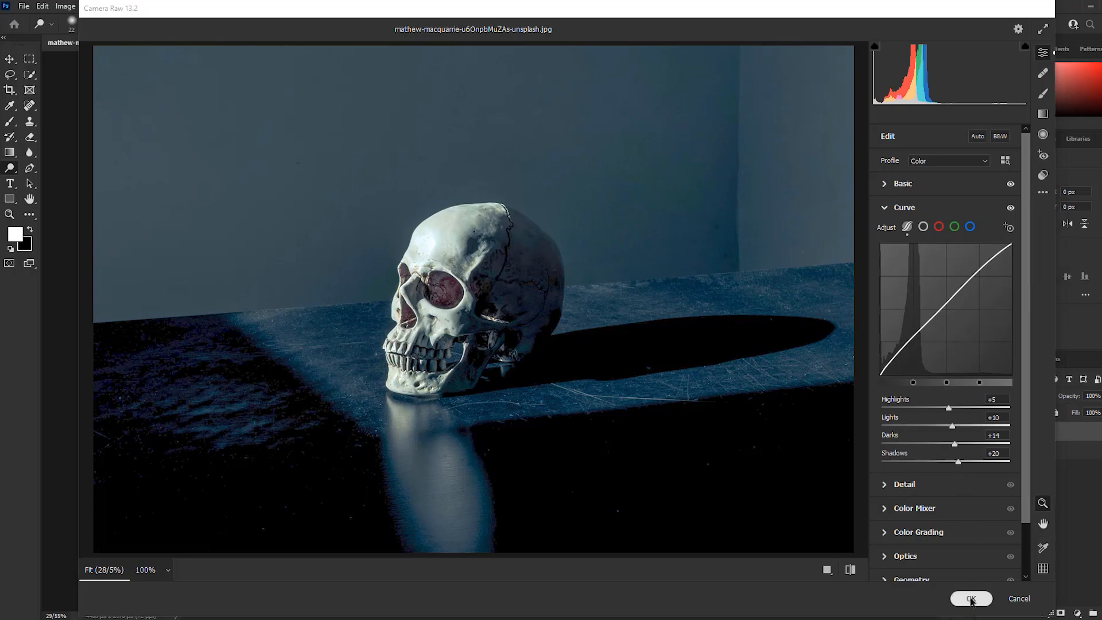
pyautogui.click(971, 599)
pyautogui.click(983, 431)
pyautogui.click(984, 432)
pyautogui.click(984, 432)
pyautogui.click(984, 432)
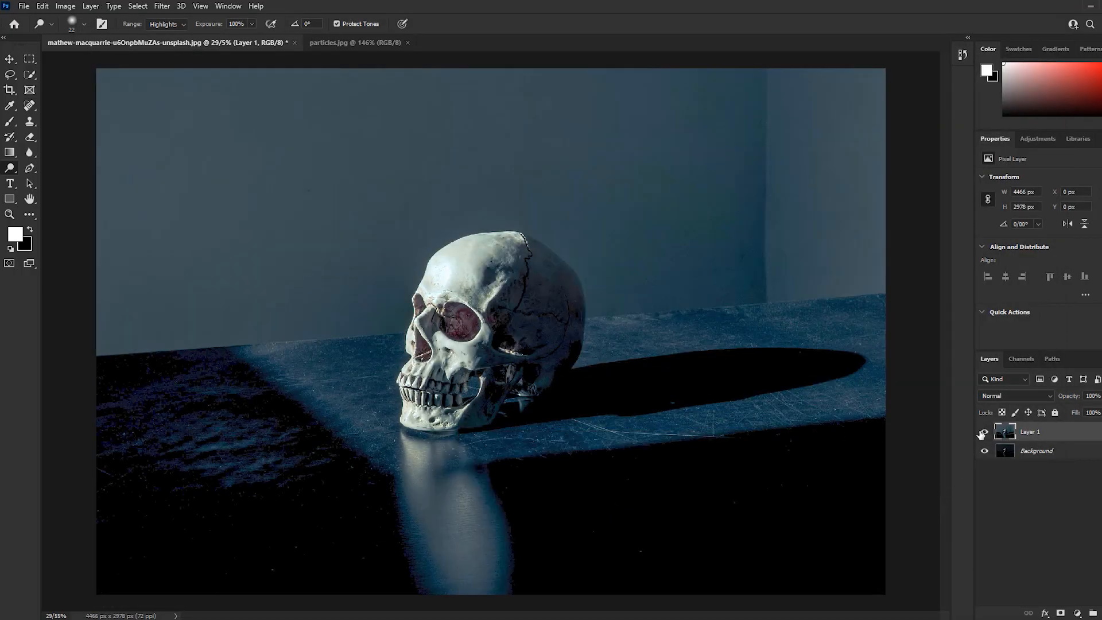
# Duplicate Layer 1 and convert the copy with the Black & White adjustment
pyautogui.scroll(1, 486, 428)
pyautogui.scroll(7, 485, 429)
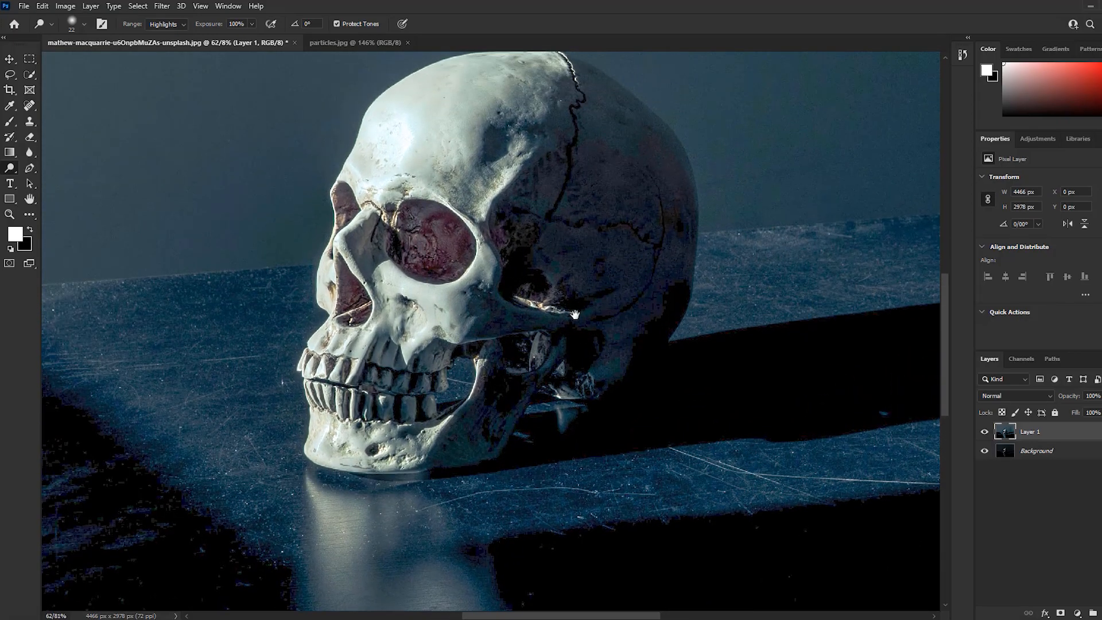
pyautogui.moveTo(589, 291); pyautogui.dragTo(547, 337)
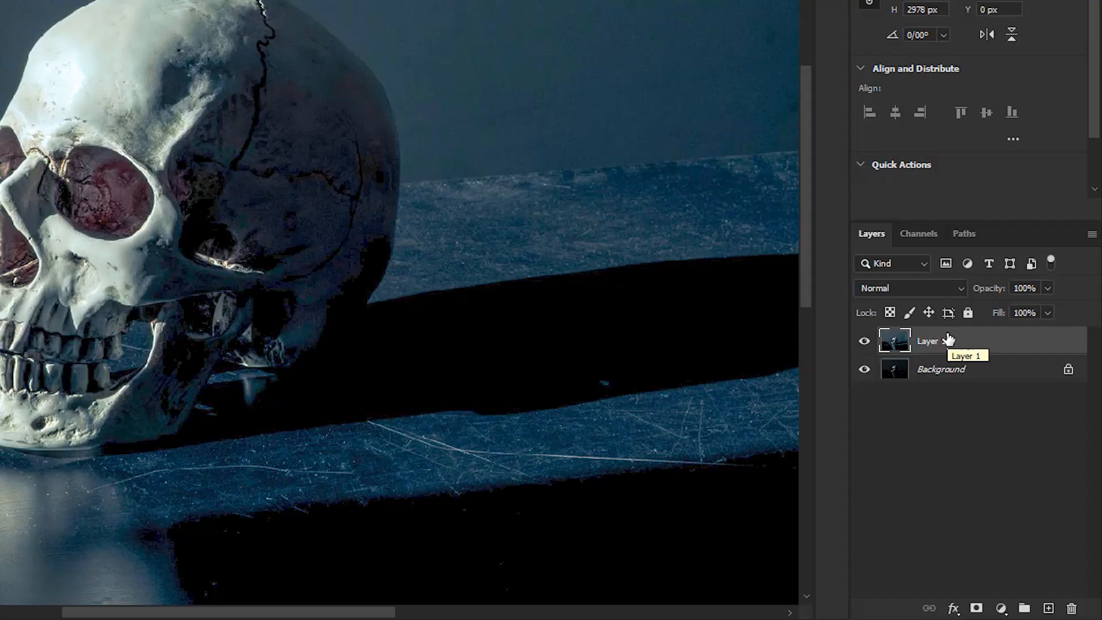
pyautogui.hotkey('ctrl', 'j')
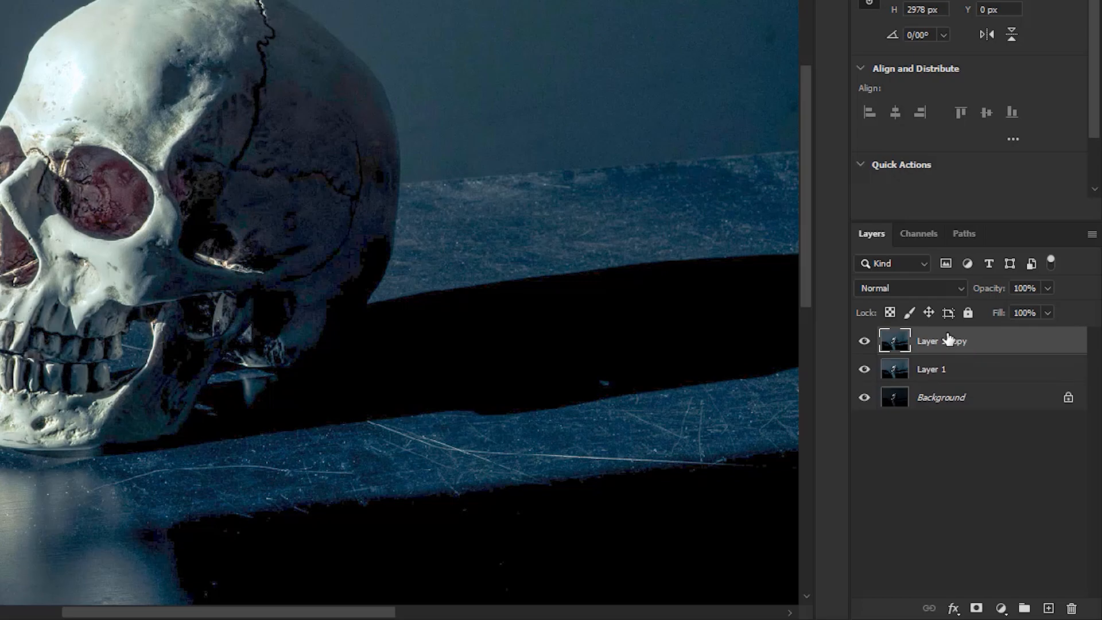
pyautogui.click(101, 11)
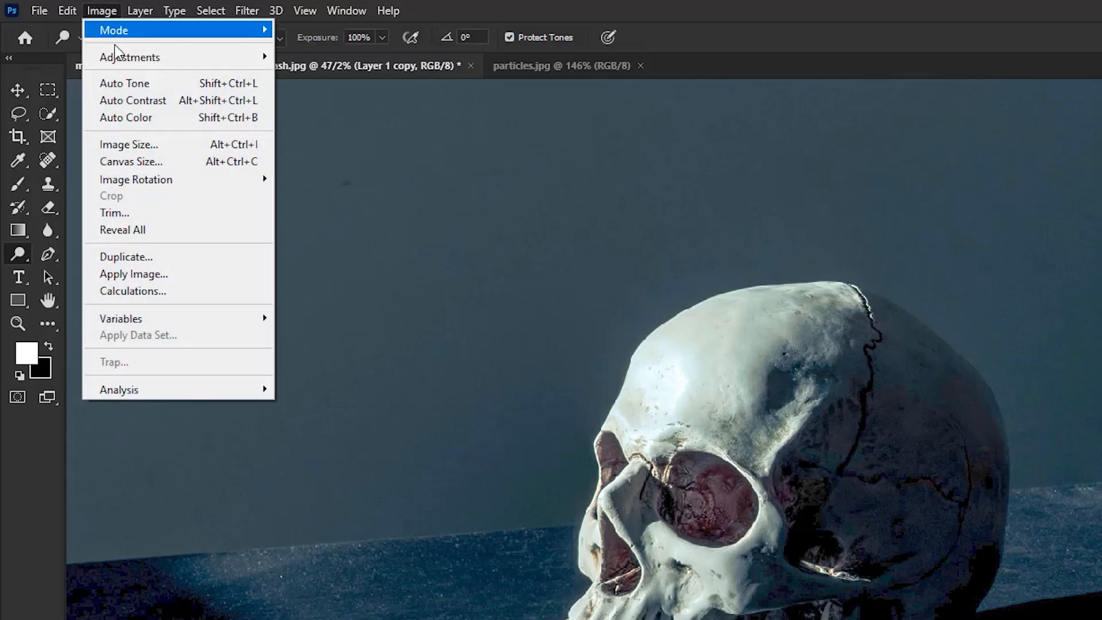
pyautogui.moveTo(118, 58)
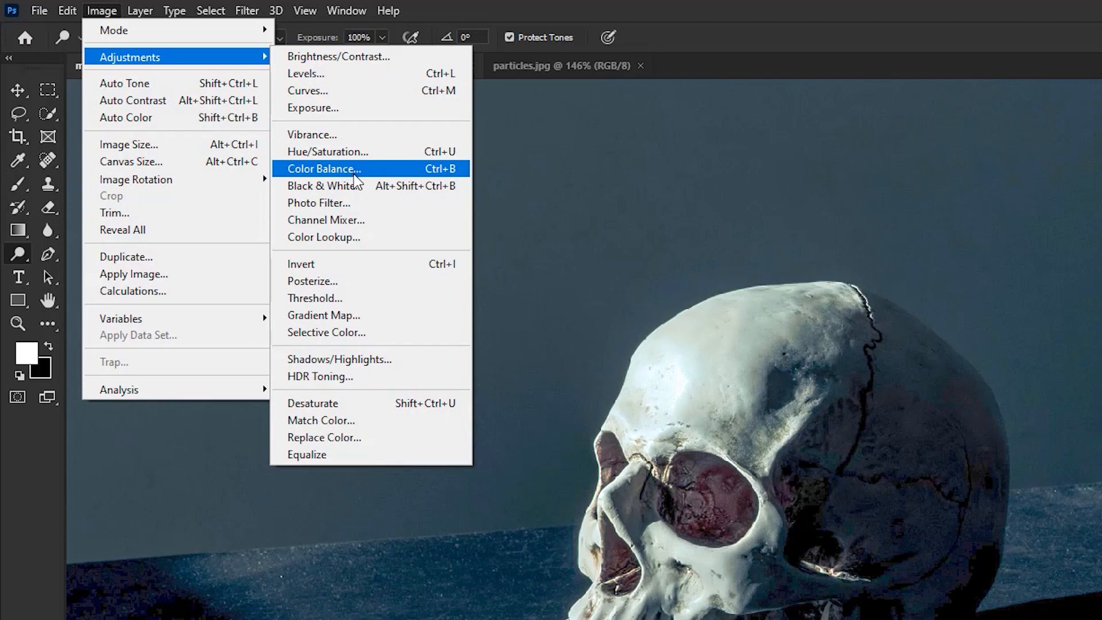
pyautogui.click(322, 186)
pyautogui.click(987, 172)
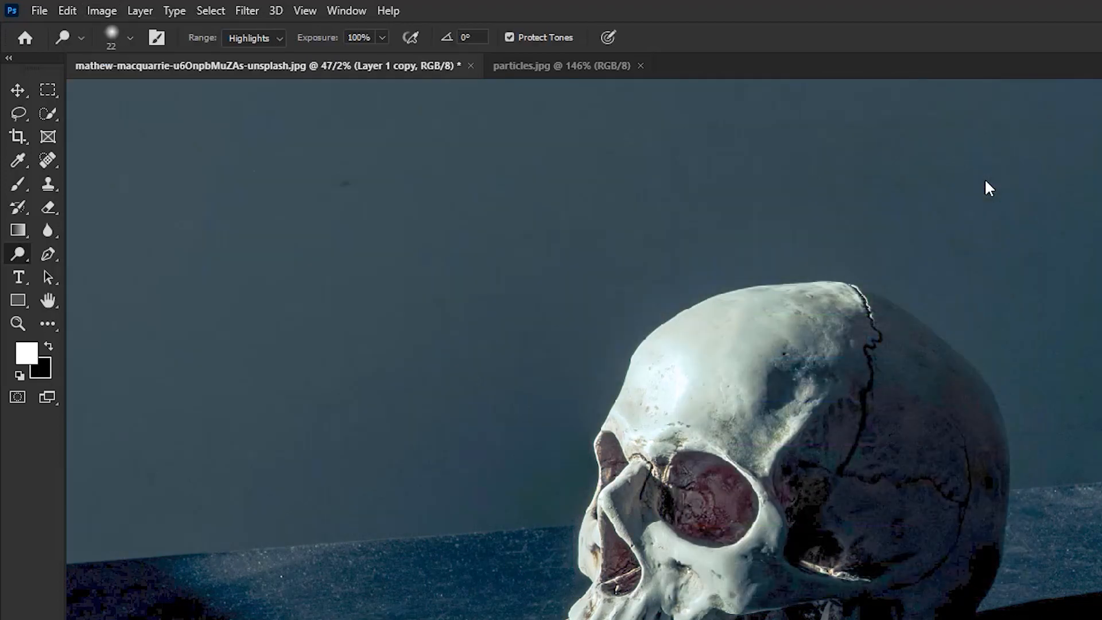
# Apply a High Pass filter with a radius of 2.5 pixels to the black-and-white copy
pyautogui.click(251, 14)
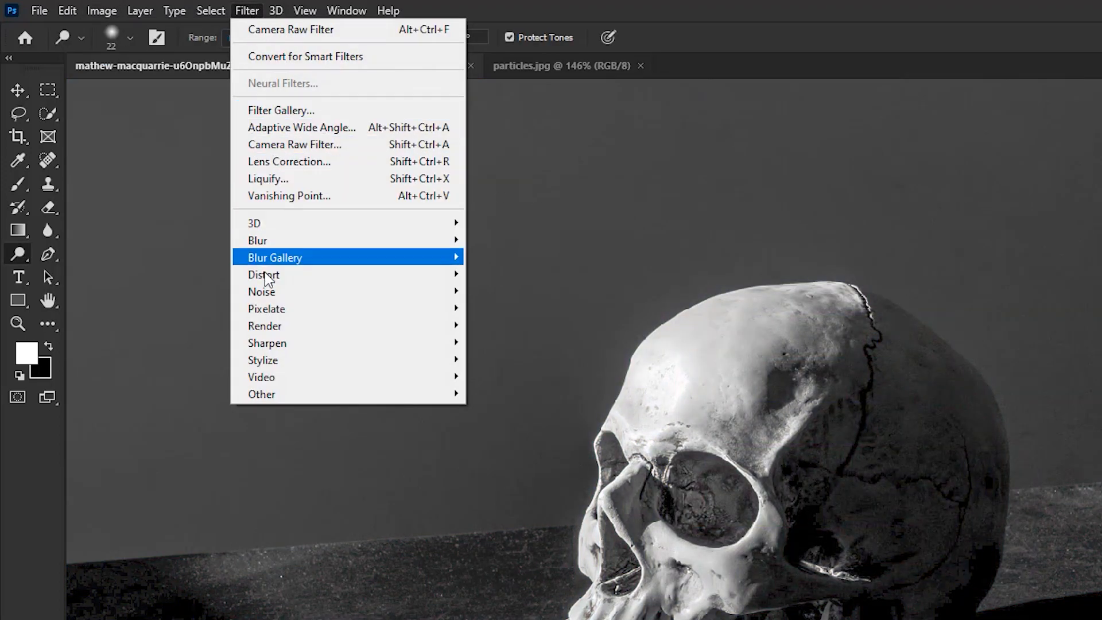
pyautogui.moveTo(288, 393)
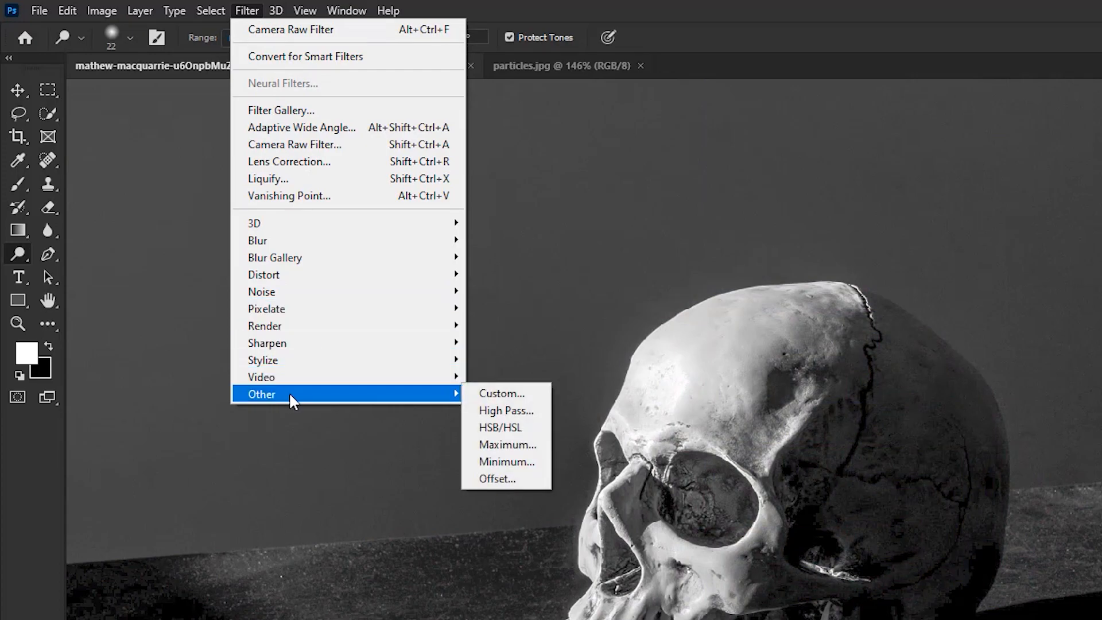
pyautogui.click(499, 410)
pyautogui.moveTo(564, 109); pyautogui.dragTo(792, 99)
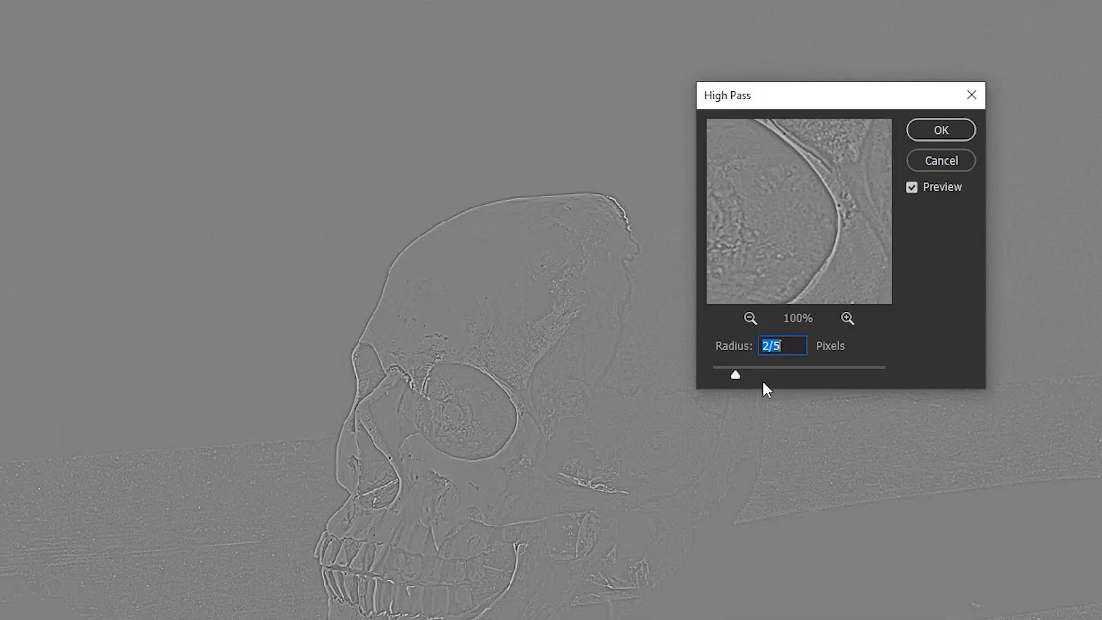
pyautogui.click(915, 129)
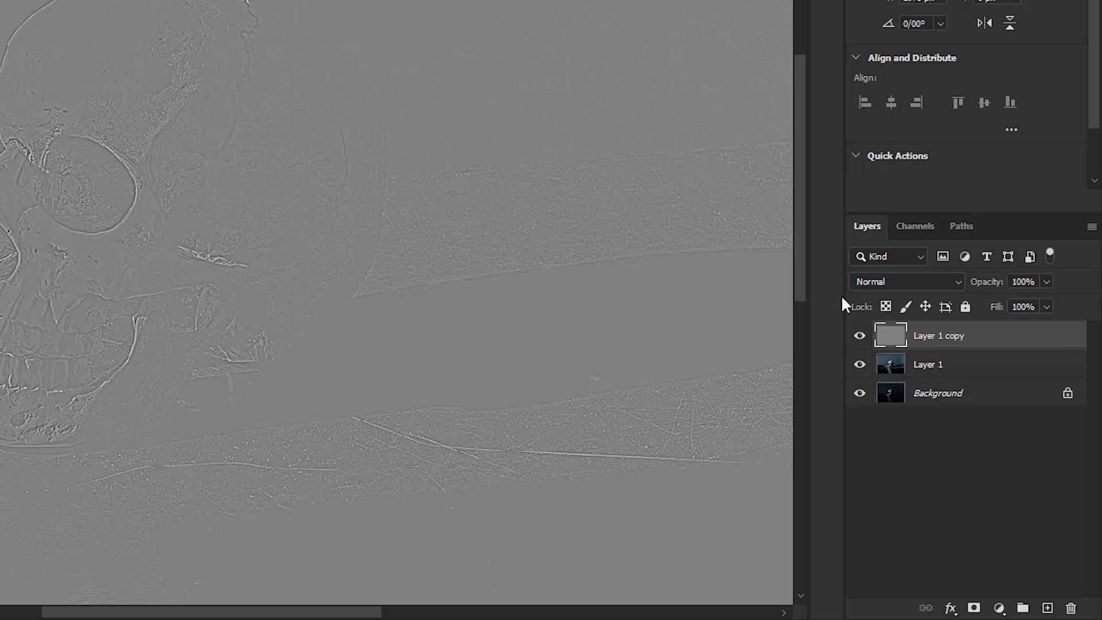
# Set the high-pass layer's blend mode to Overlay and merge it down into Layer 1
pyautogui.click(885, 281)
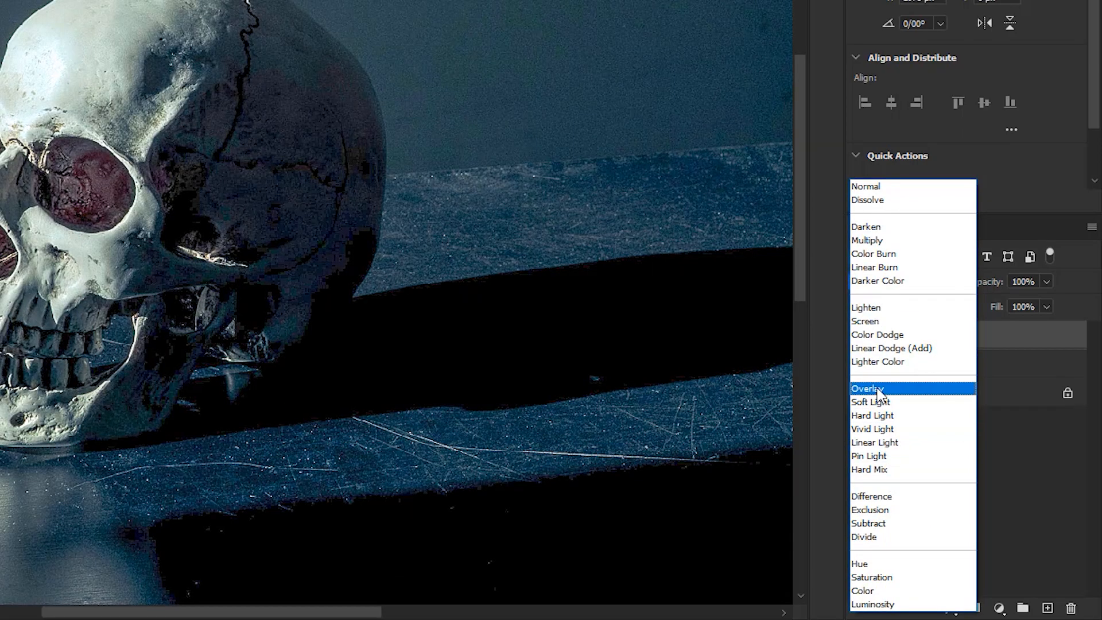
pyautogui.click(875, 390)
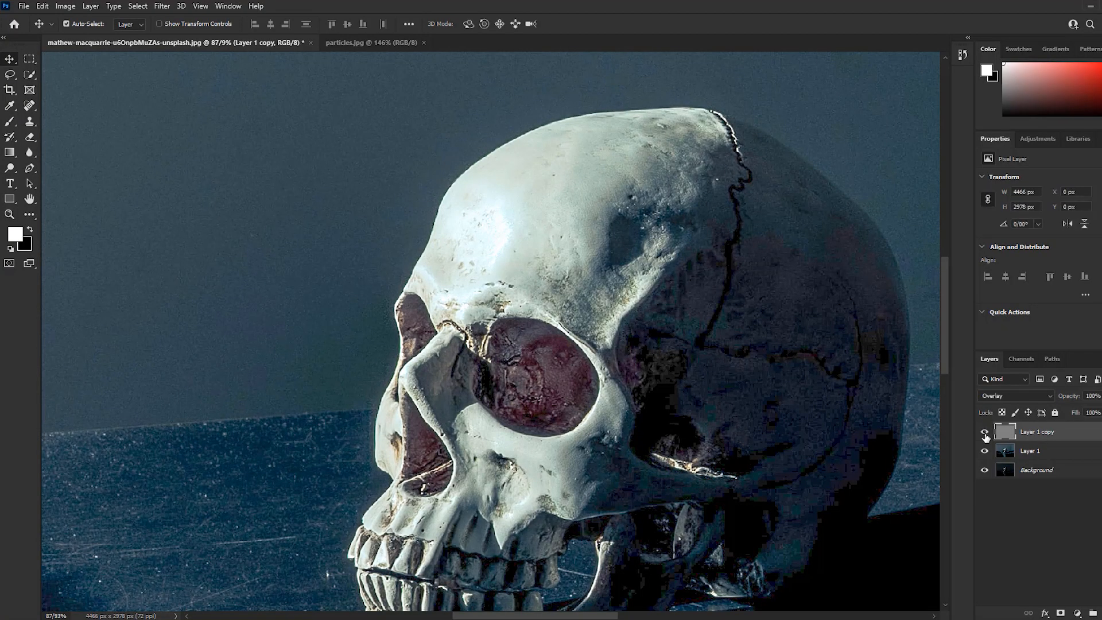
pyautogui.click(1027, 450)
pyautogui.click(1051, 435)
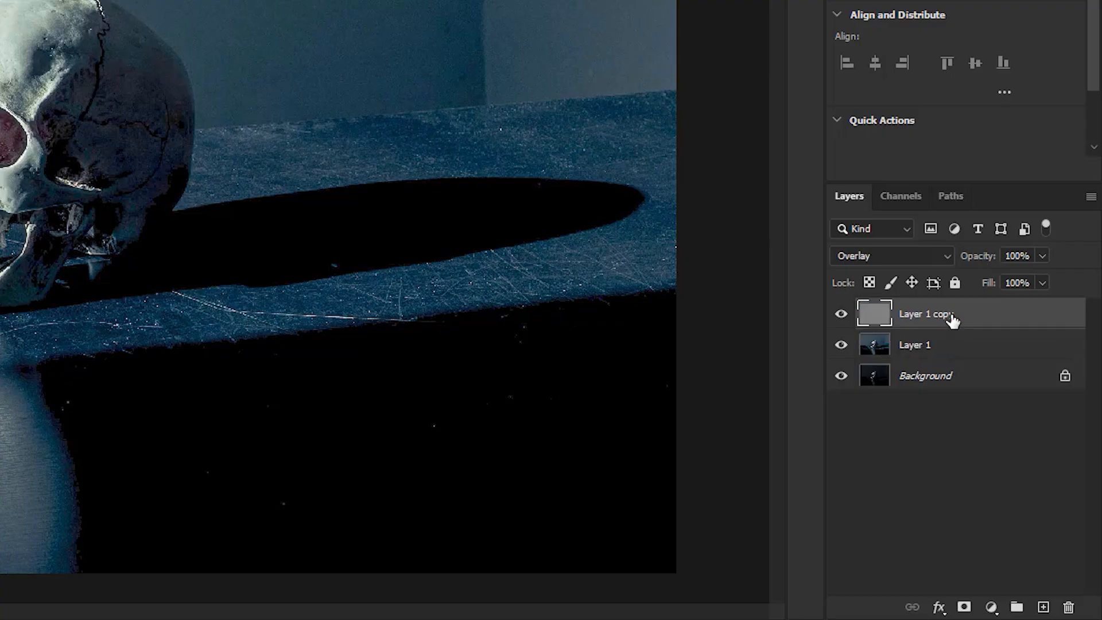
pyautogui.rightClick(954, 318)
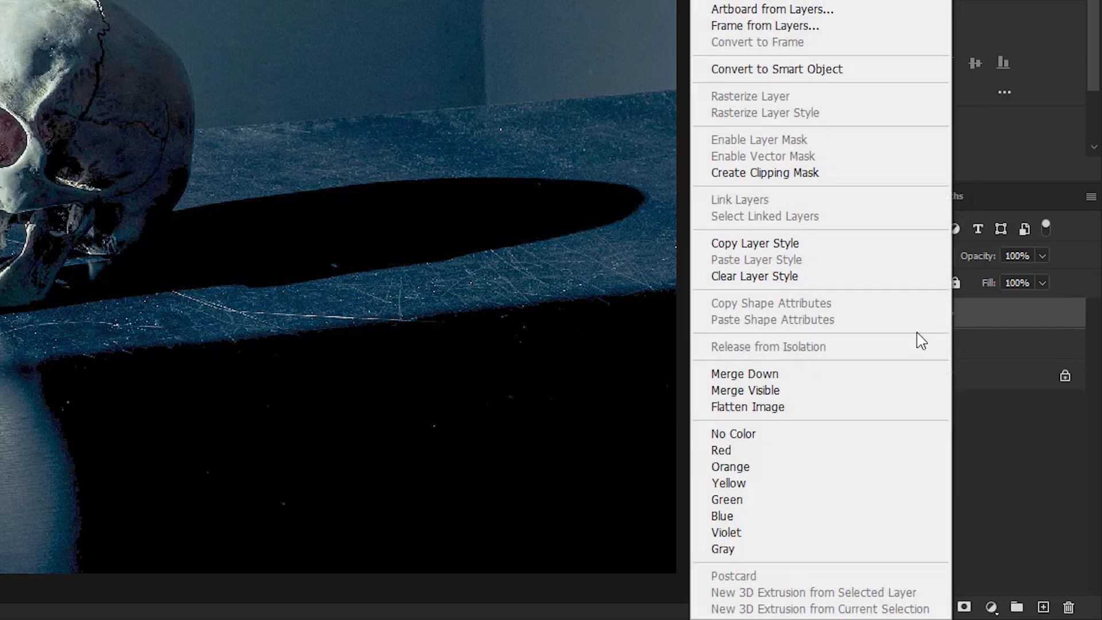
pyautogui.click(753, 374)
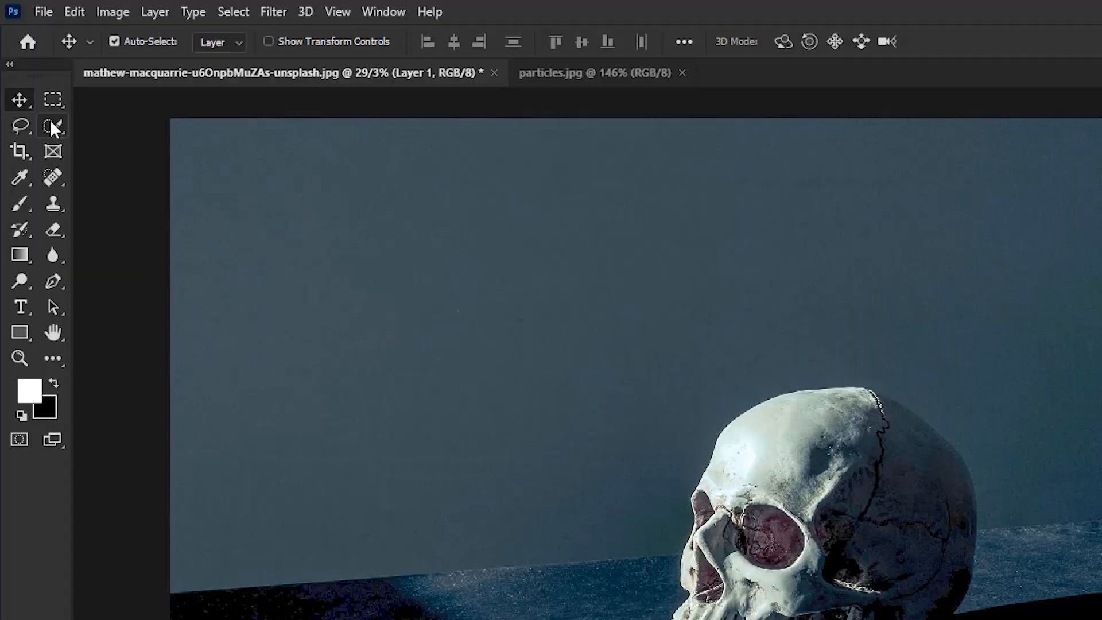
# Select the skull with the Quick Selection tool and clean up the selection edge beneath the chin and jaw
pyautogui.click(29, 74)
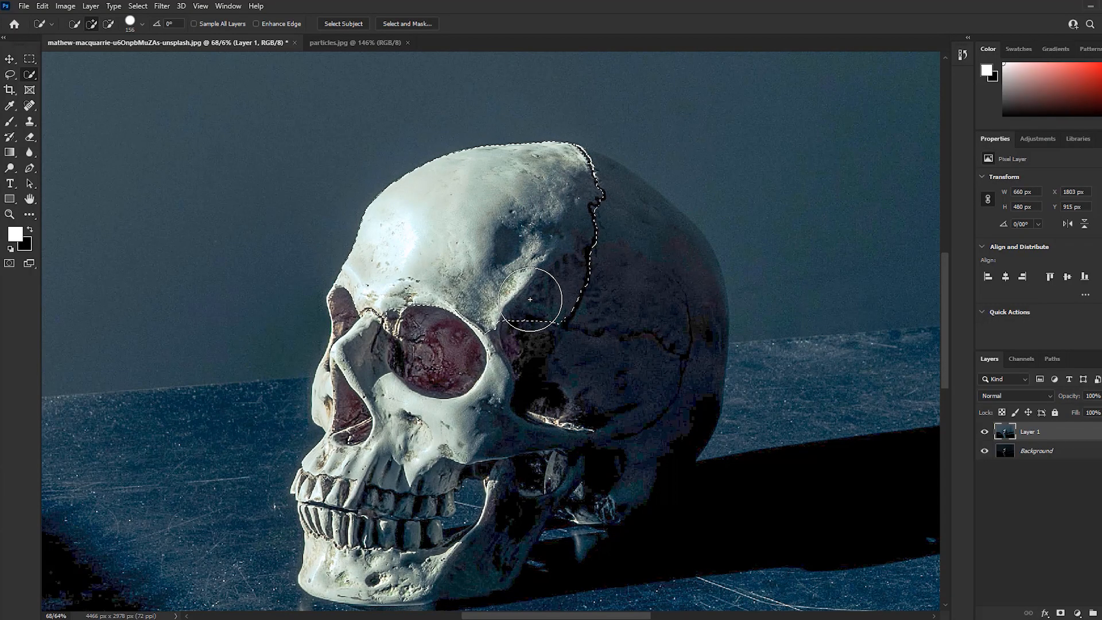
pyautogui.moveTo(541, 295); pyautogui.dragTo(628, 308)
pyautogui.scroll(4, 455, 263)
pyautogui.moveTo(455, 263)
pyautogui.mouseDown()
pyautogui.moveTo(453, 412)
pyautogui.moveTo(404, 107)
pyautogui.moveTo(497, 445)
pyautogui.moveTo(523, 455)
pyautogui.moveTo(425, 448)
pyautogui.moveTo(423, 520)
pyautogui.mouseUp()
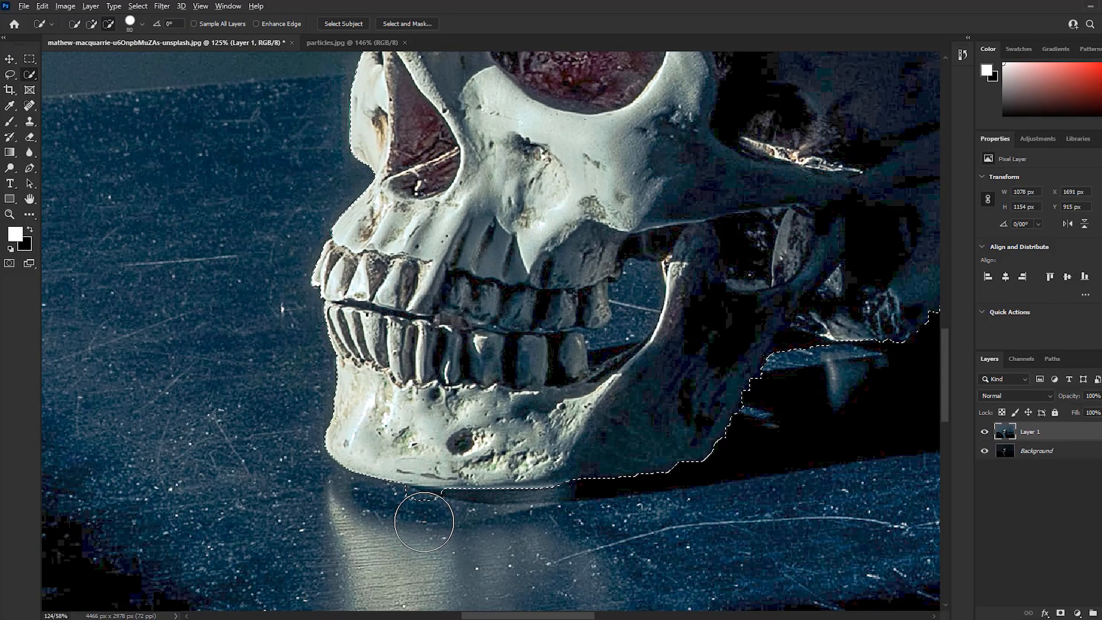
pyautogui.hotkey('ctrl', 'z')
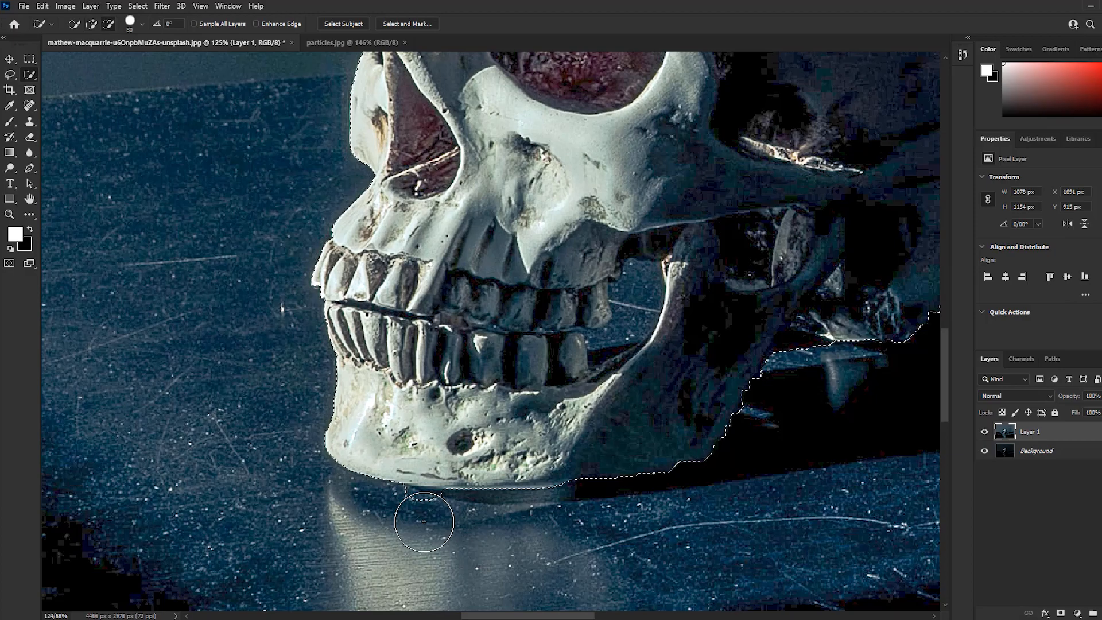
pyautogui.moveTo(701, 326); pyautogui.dragTo(380, 393)
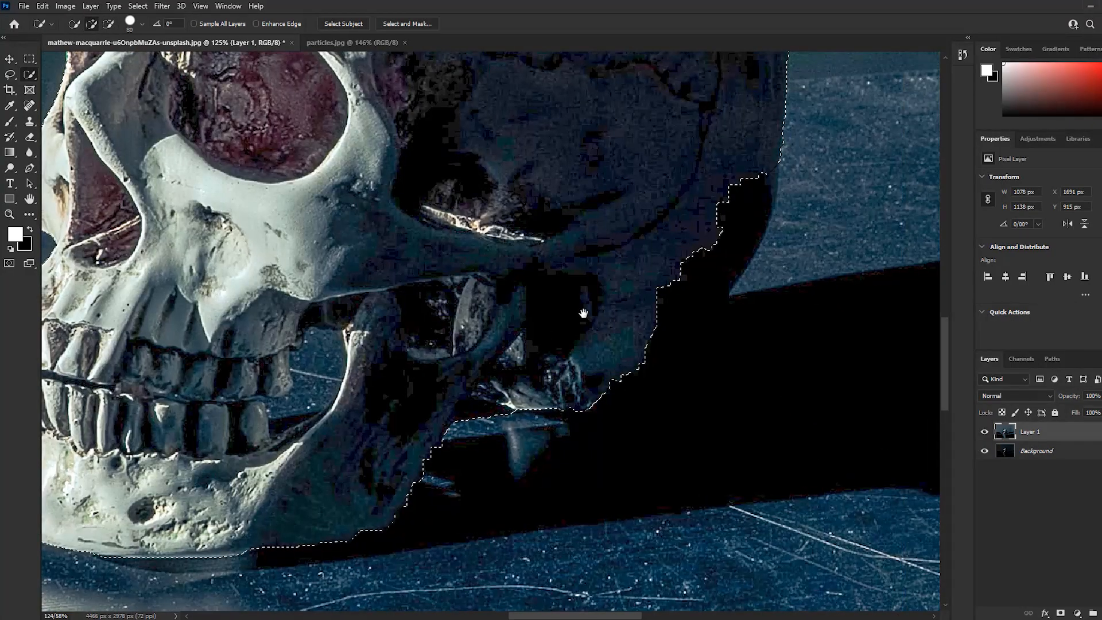
pyautogui.moveTo(636, 249); pyautogui.dragTo(470, 322)
pyautogui.moveTo(554, 293)
pyautogui.mouseDown()
pyautogui.moveTo(467, 399)
pyautogui.moveTo(517, 357)
pyautogui.moveTo(652, 365)
pyautogui.mouseUp()
pyautogui.scroll(-5, 652, 365)
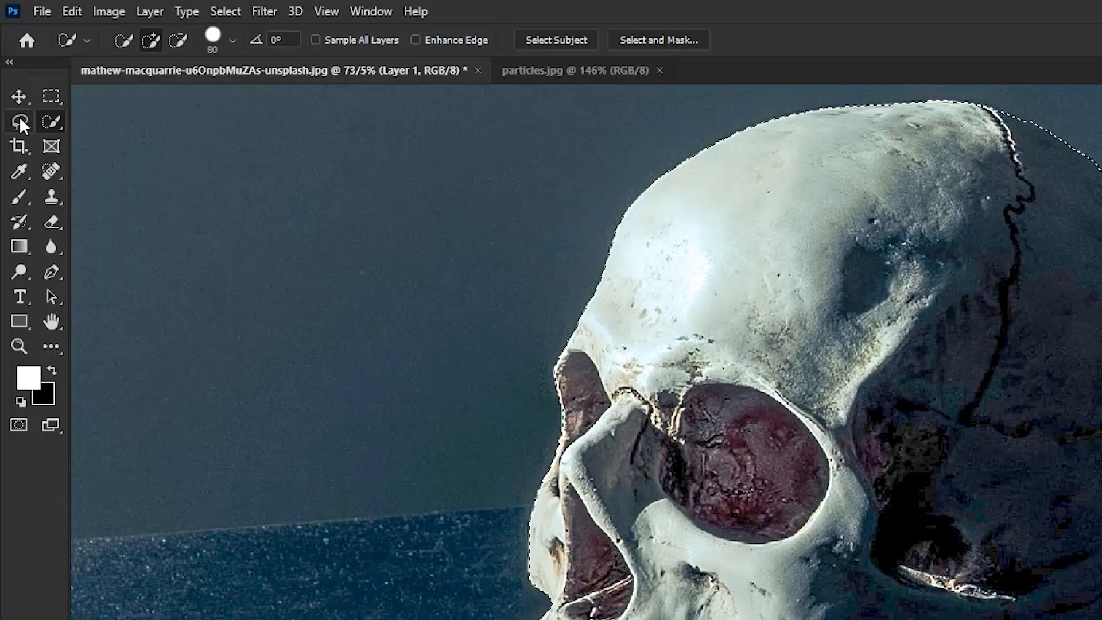
# Subtract the background gaps between the teeth and inside the jaw from the skull selection with the Lasso tool
pyautogui.rightClick(19, 121)
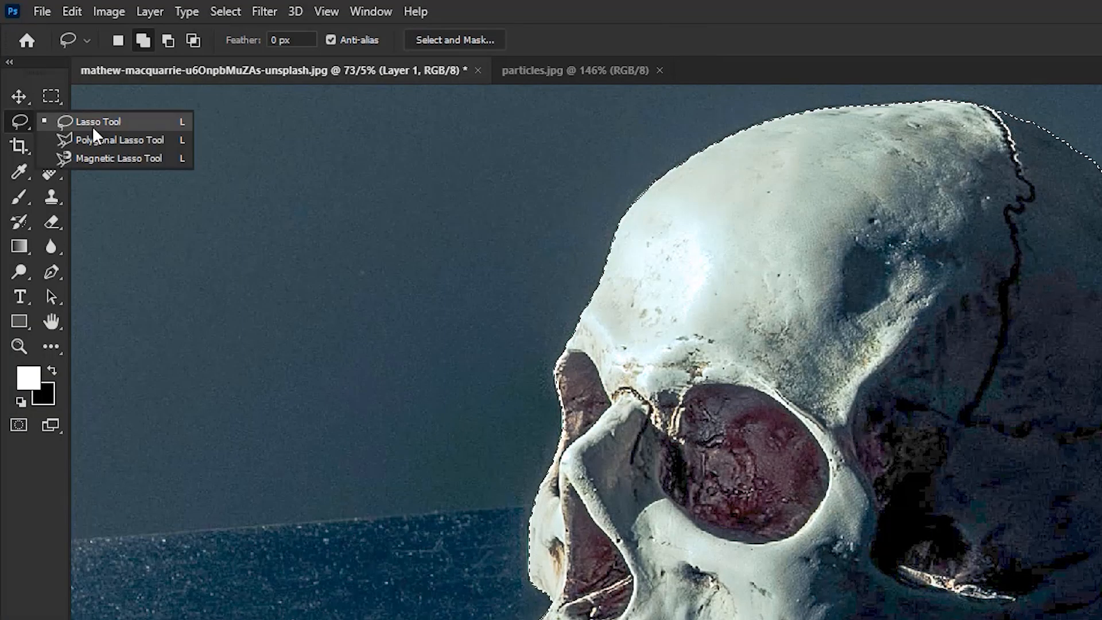
pyautogui.click(112, 121)
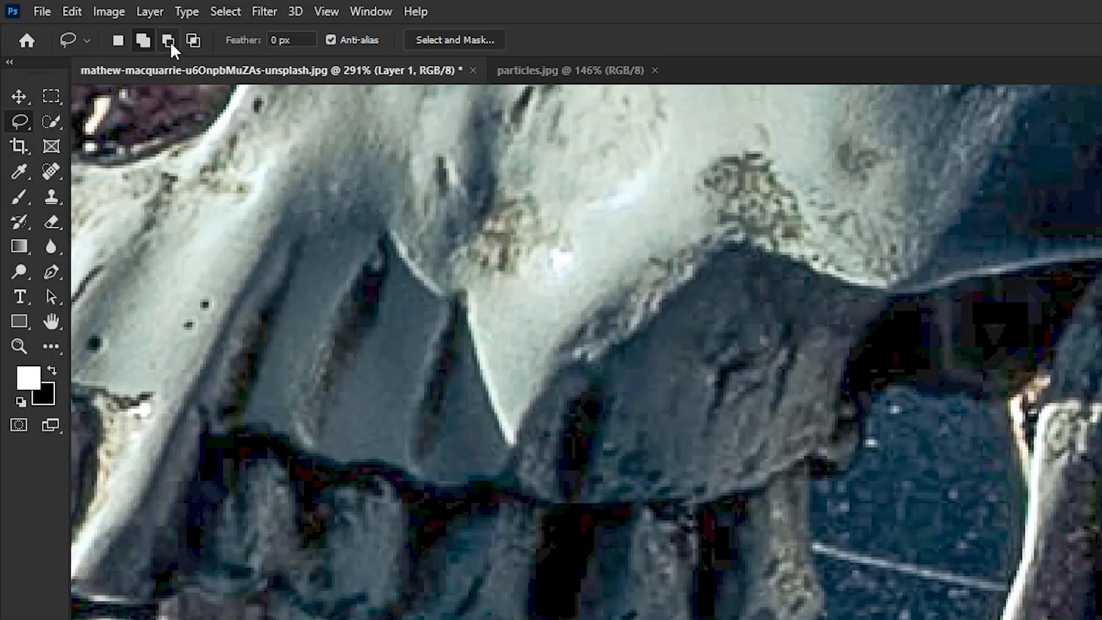
pyautogui.click(167, 40)
pyautogui.moveTo(1008, 401); pyautogui.dragTo(870, 420)
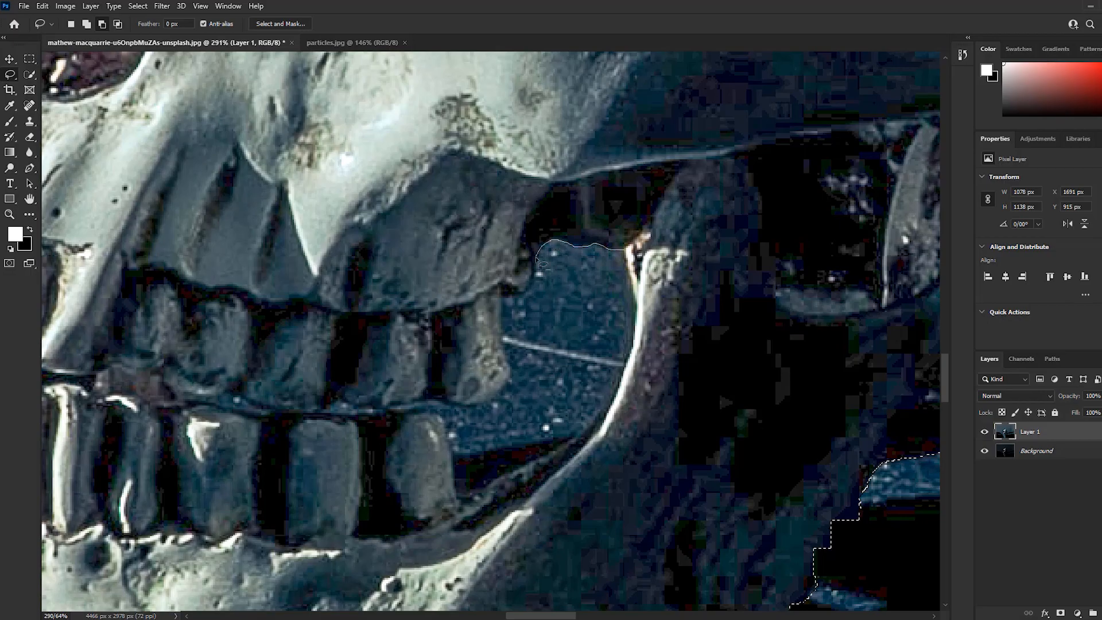
pyautogui.moveTo(541, 262)
pyautogui.mouseDown()
pyautogui.moveTo(447, 404)
pyautogui.moveTo(187, 395)
pyautogui.moveTo(601, 420)
pyautogui.moveTo(627, 251)
pyautogui.moveTo(275, 574)
pyautogui.moveTo(400, 201)
pyautogui.mouseUp()
# Examine the selection outline along the teeth, chin and rear of the jaw
pyautogui.scroll(-2, 625, 264)
pyautogui.moveTo(510, 448); pyautogui.dragTo(543, 329)
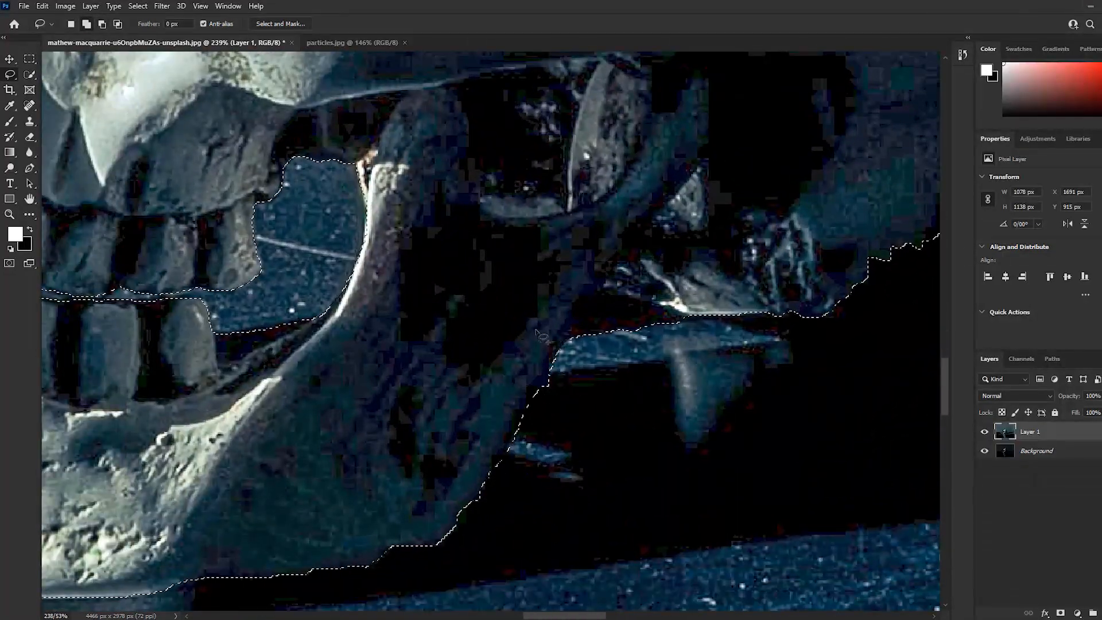
pyautogui.moveTo(381, 565); pyautogui.dragTo(595, 423)
pyautogui.scroll(5, 595, 425)
pyautogui.moveTo(442, 452); pyautogui.dragTo(592, 432)
pyautogui.moveTo(270, 470); pyautogui.dragTo(603, 442)
pyautogui.scroll(-3, 602, 442)
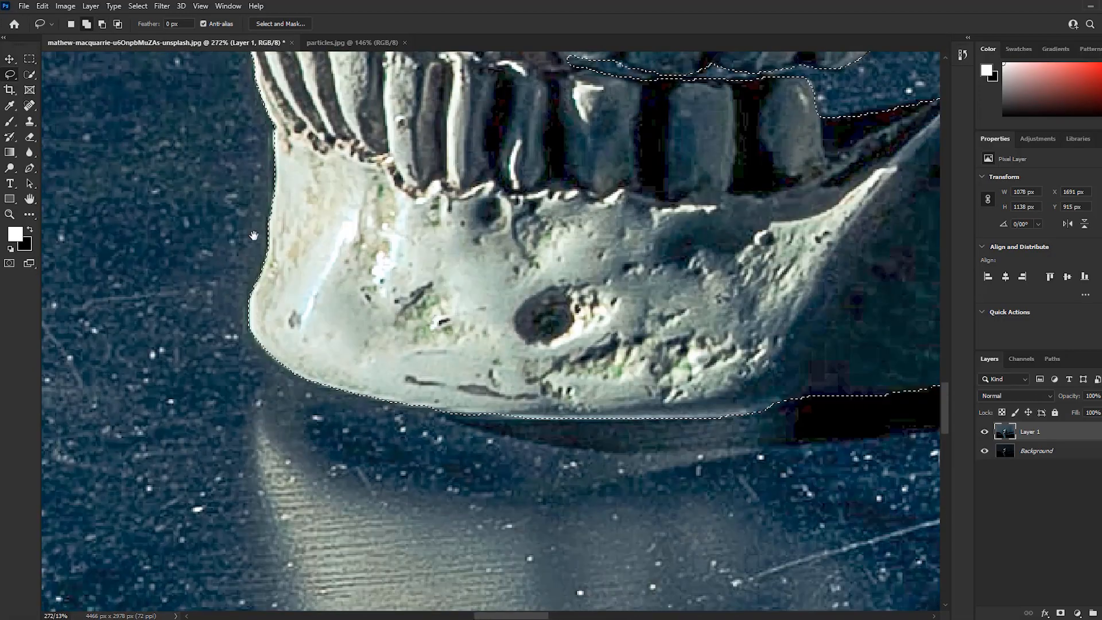
pyautogui.scroll(-15, 368, 329)
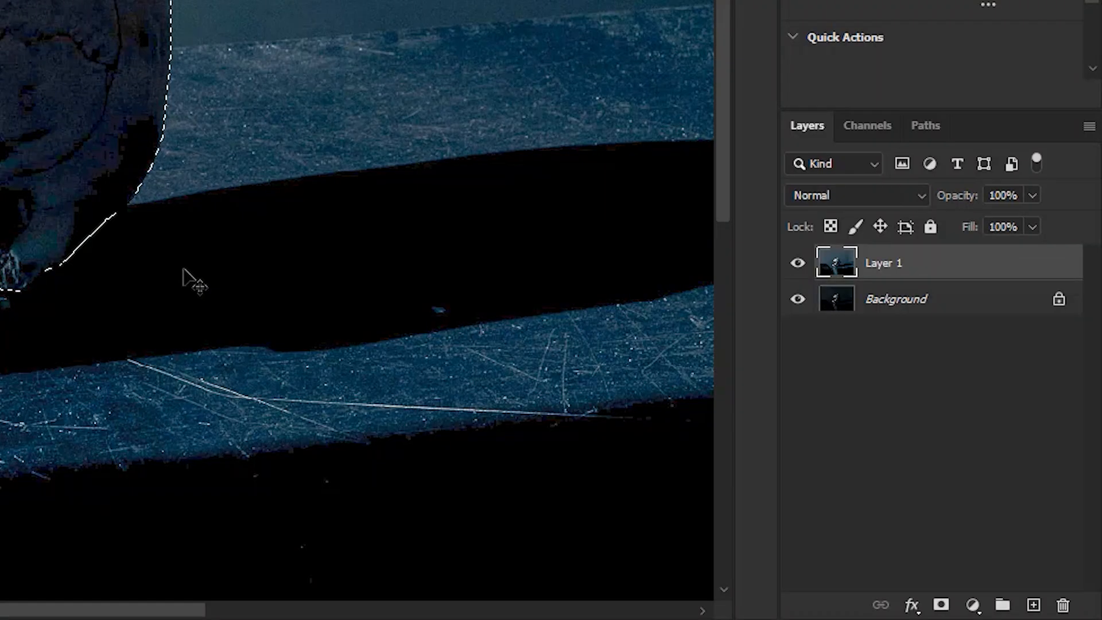
# Copy the selected skull to a new layer and check the cutout by temporarily hiding Layer 1 and Background
pyautogui.hotkey('ctrl', 'j')
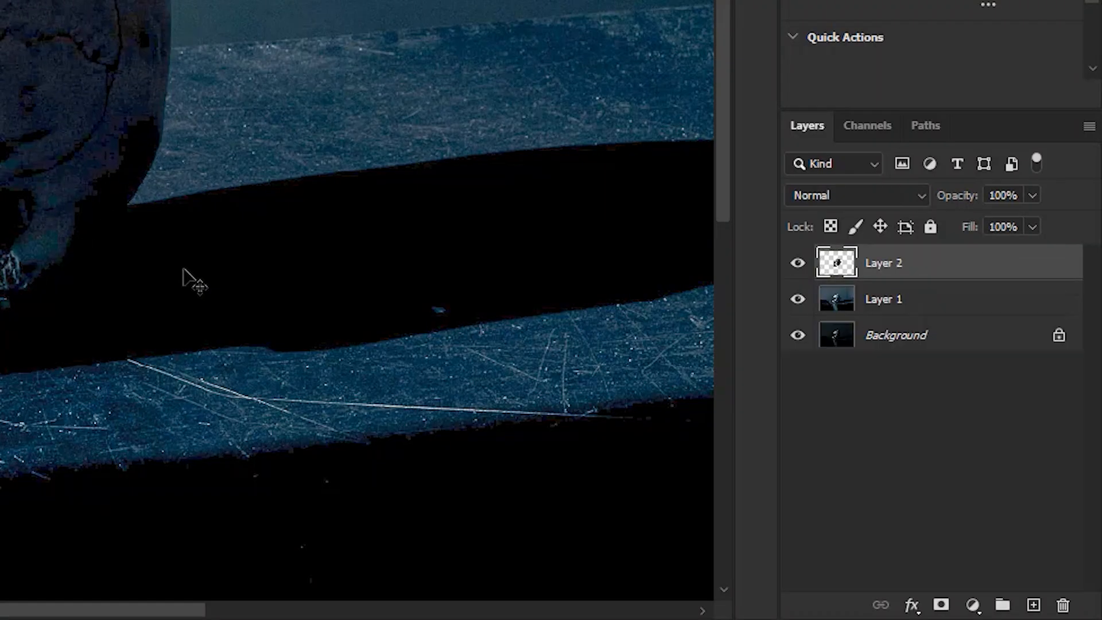
pyautogui.click(798, 299)
pyautogui.click(802, 335)
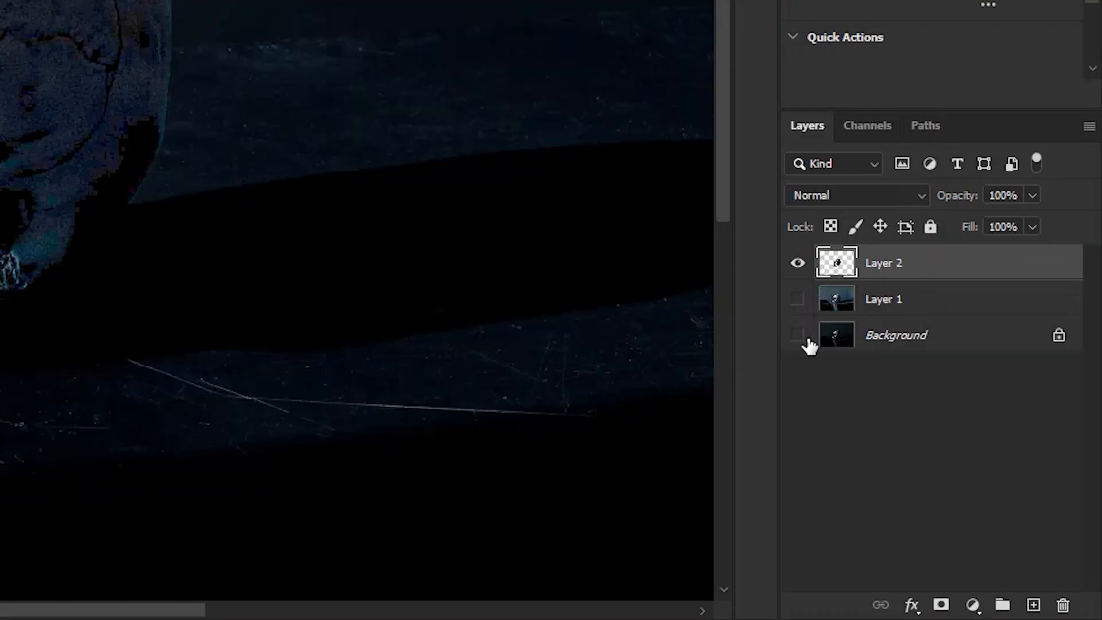
pyautogui.scroll(1, 483, 402)
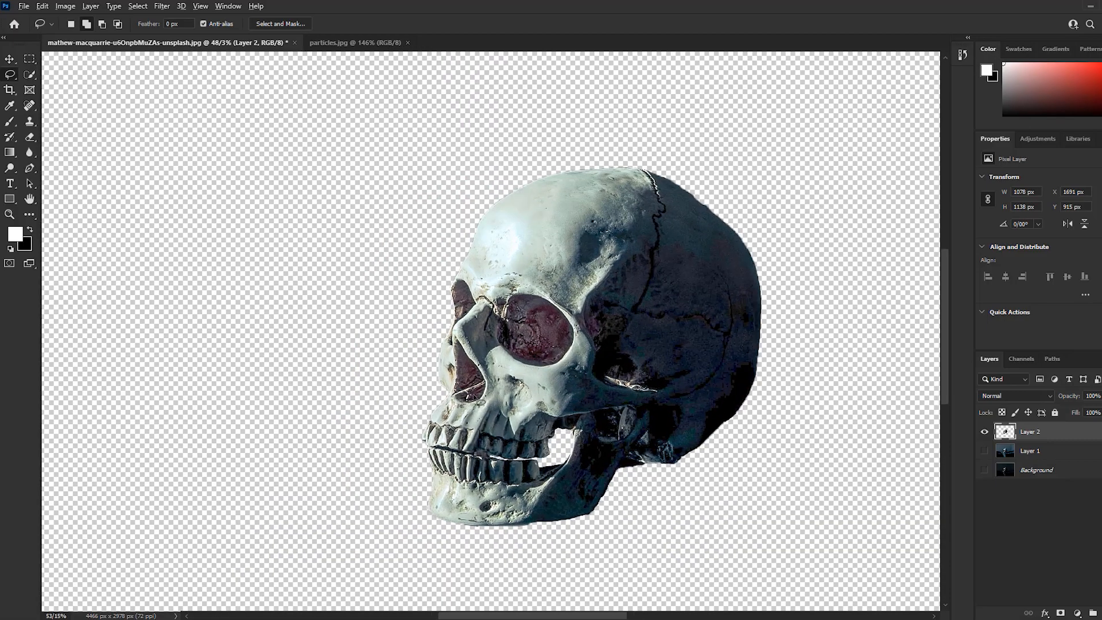
pyautogui.scroll(1, 485, 396)
pyautogui.click(860, 393)
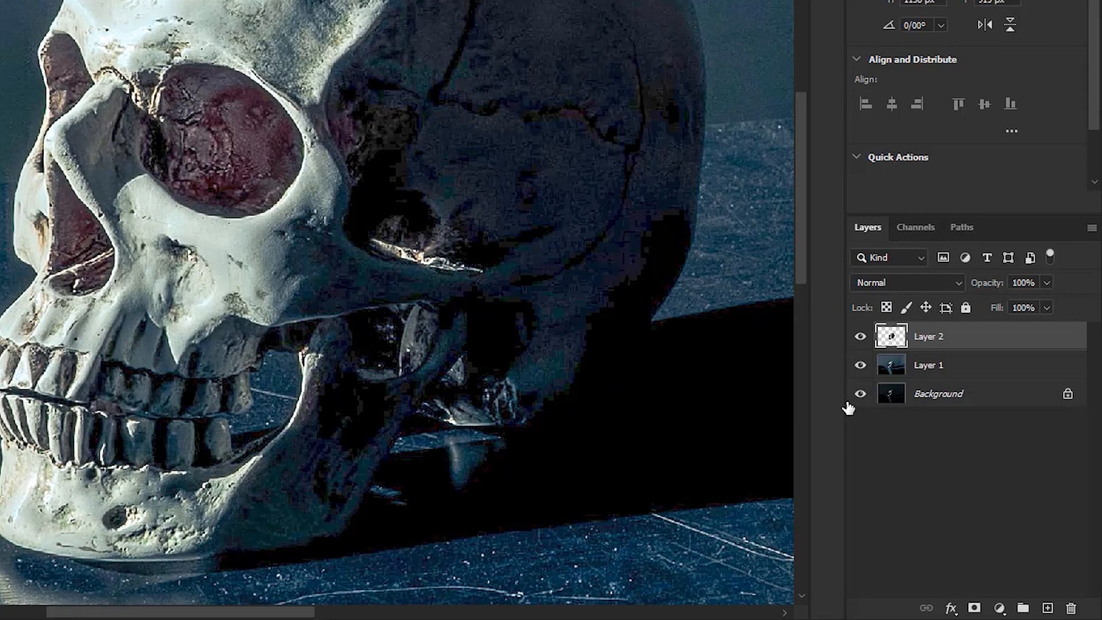
# Duplicate Layer 2, hide the copy, and convert the skull on the original Layer 2 to black and white
pyautogui.hotkey('ctrl', '-')
pyautogui.hotkey('ctrl', 'j')
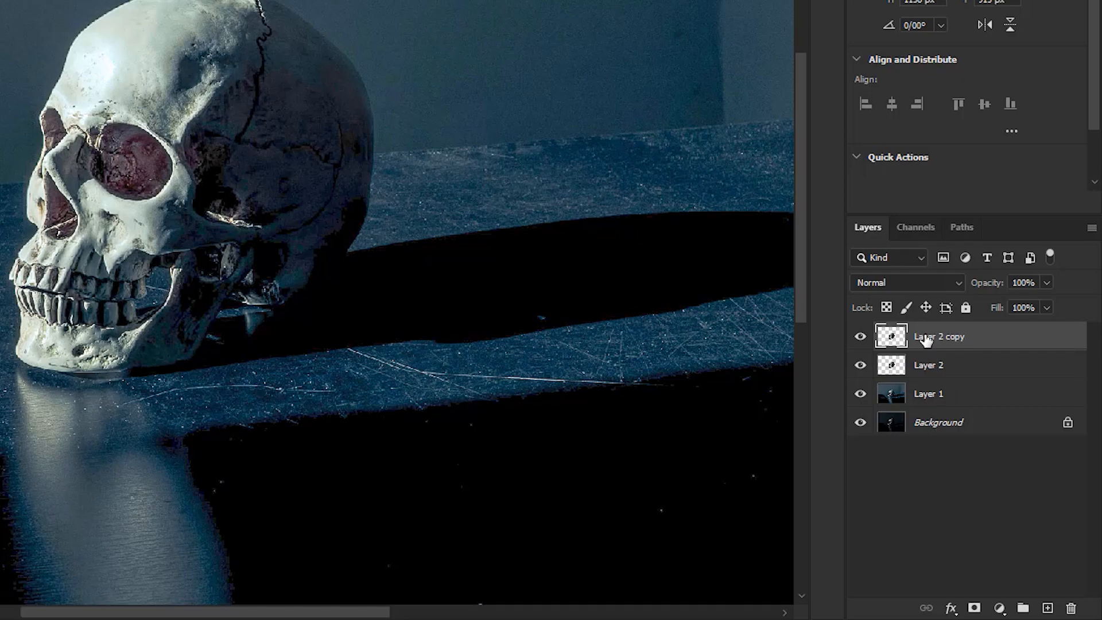
pyautogui.click(859, 336)
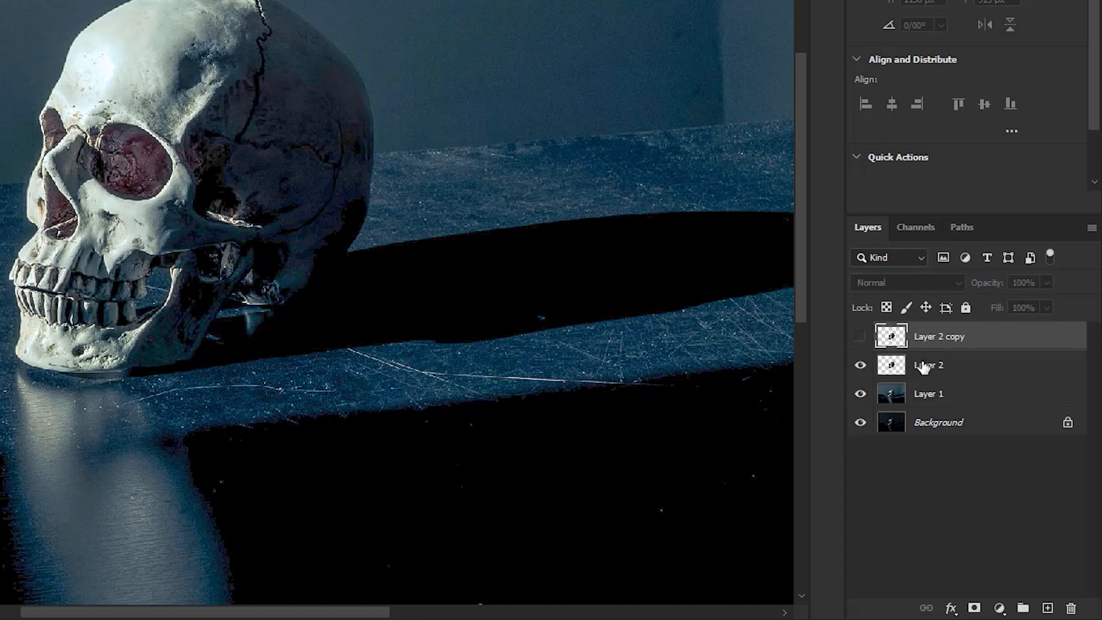
pyautogui.click(930, 367)
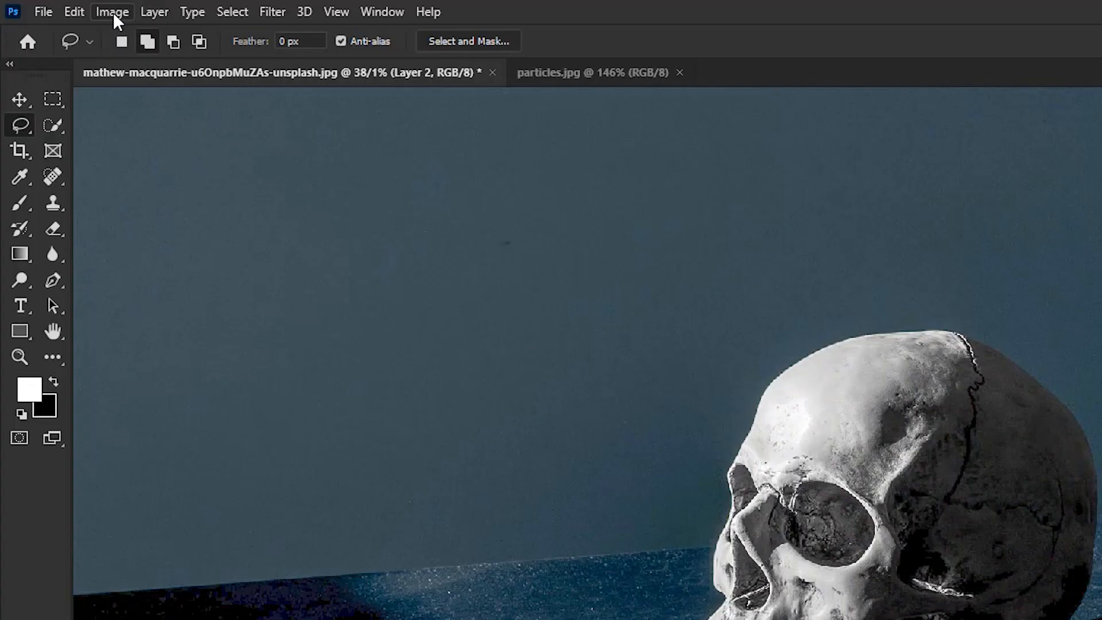
pyautogui.click(112, 12)
pyautogui.moveTo(120, 63)
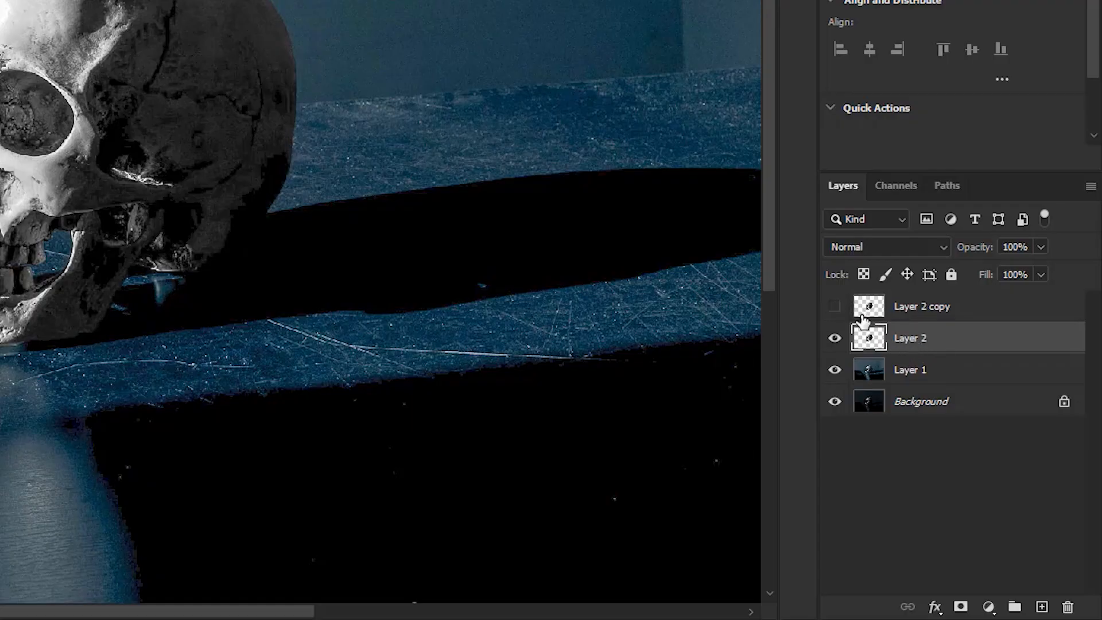
# Apply the Plastic Wrap filter to Layer 2 with Highlight Strength 20, Detail 15 and Smoothness 10
pyautogui.click(272, 12)
pyautogui.click(287, 123)
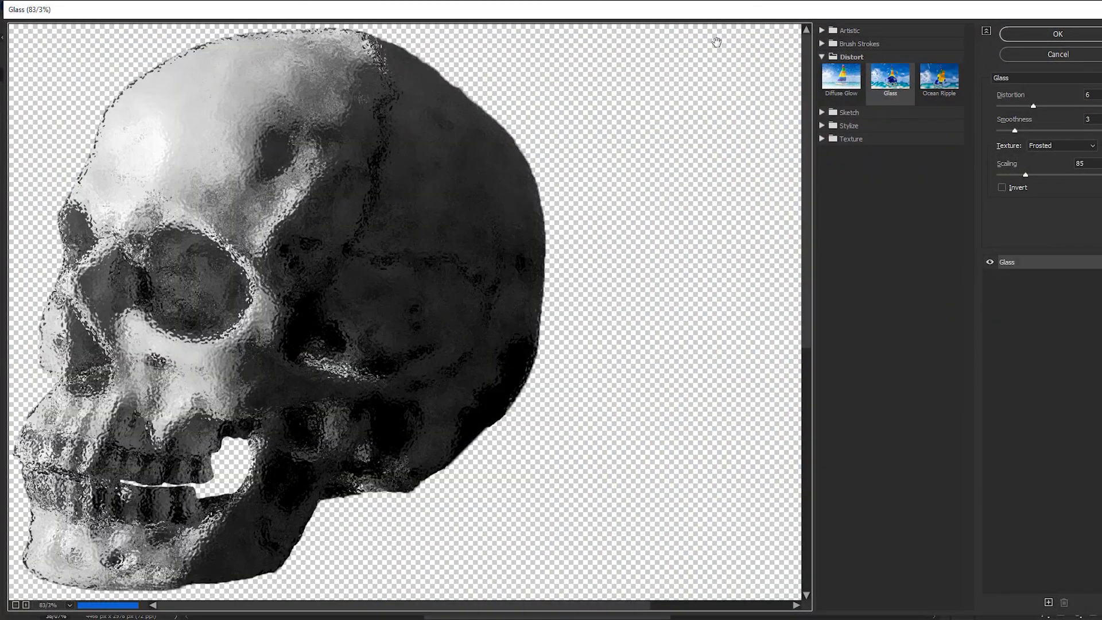
pyautogui.click(821, 30)
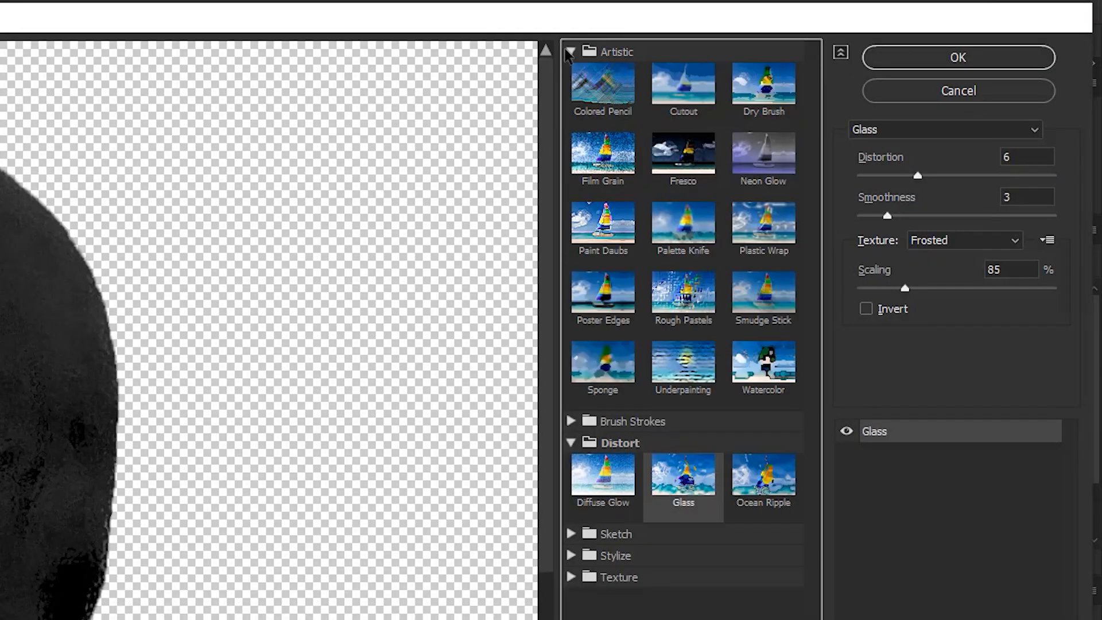
pyautogui.click(764, 224)
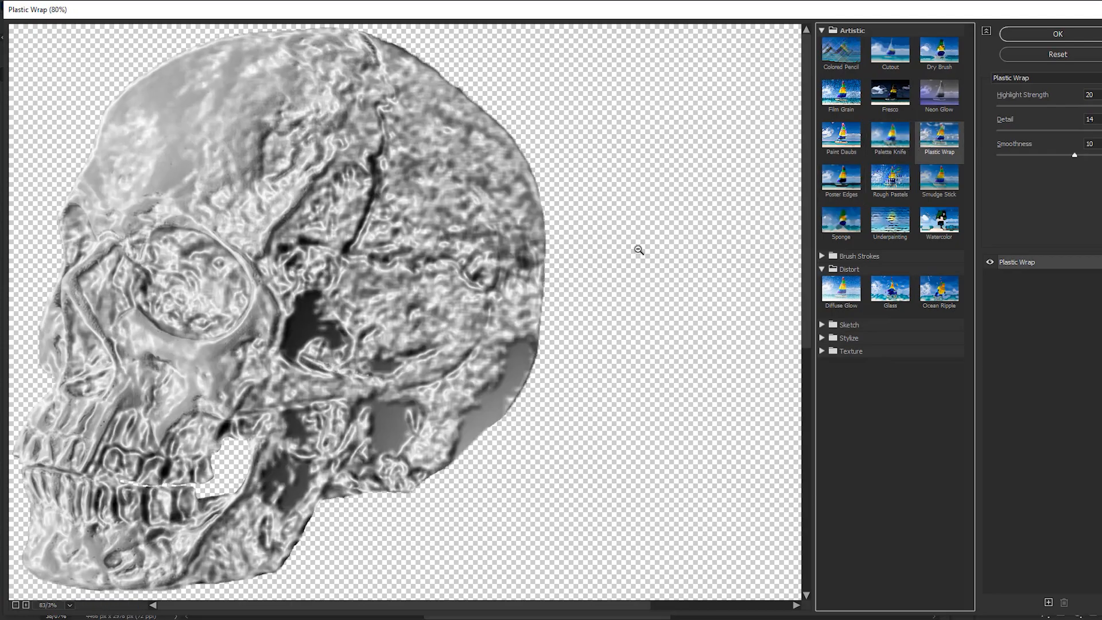
pyautogui.scroll(-1, 638, 250)
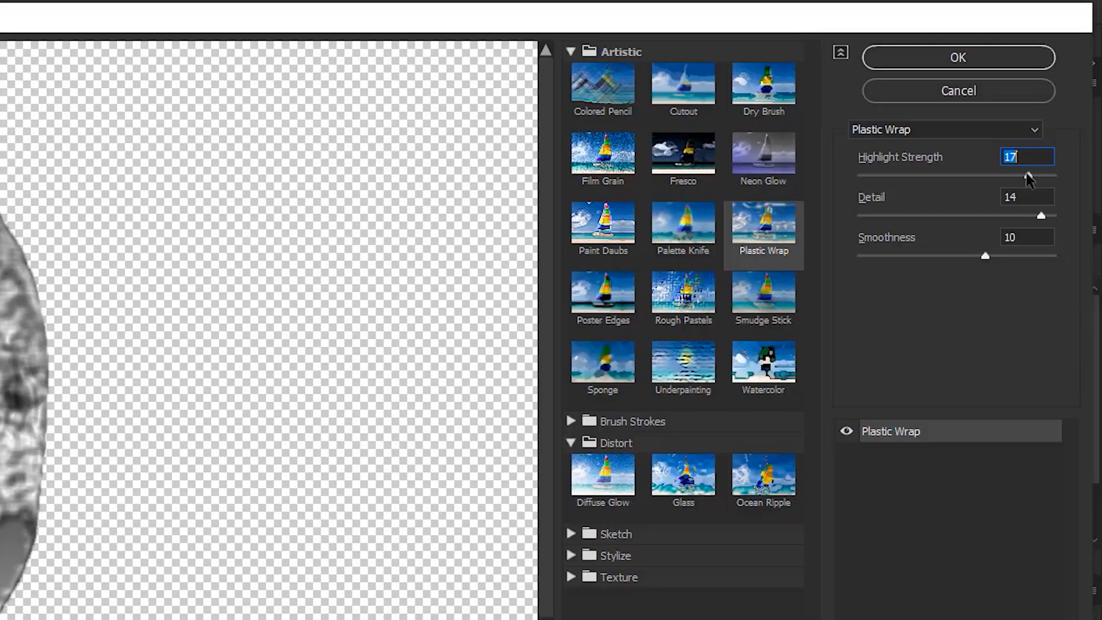
pyautogui.moveTo(1026, 177); pyautogui.dragTo(1049, 174)
pyautogui.moveTo(1040, 217); pyautogui.dragTo(1050, 216)
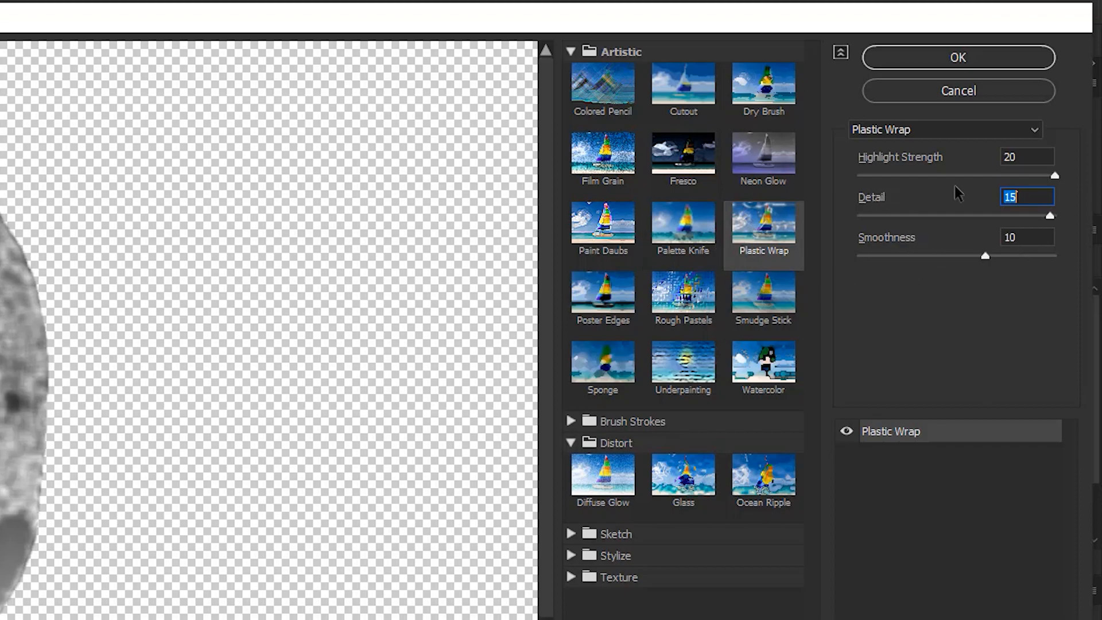
pyautogui.click(921, 57)
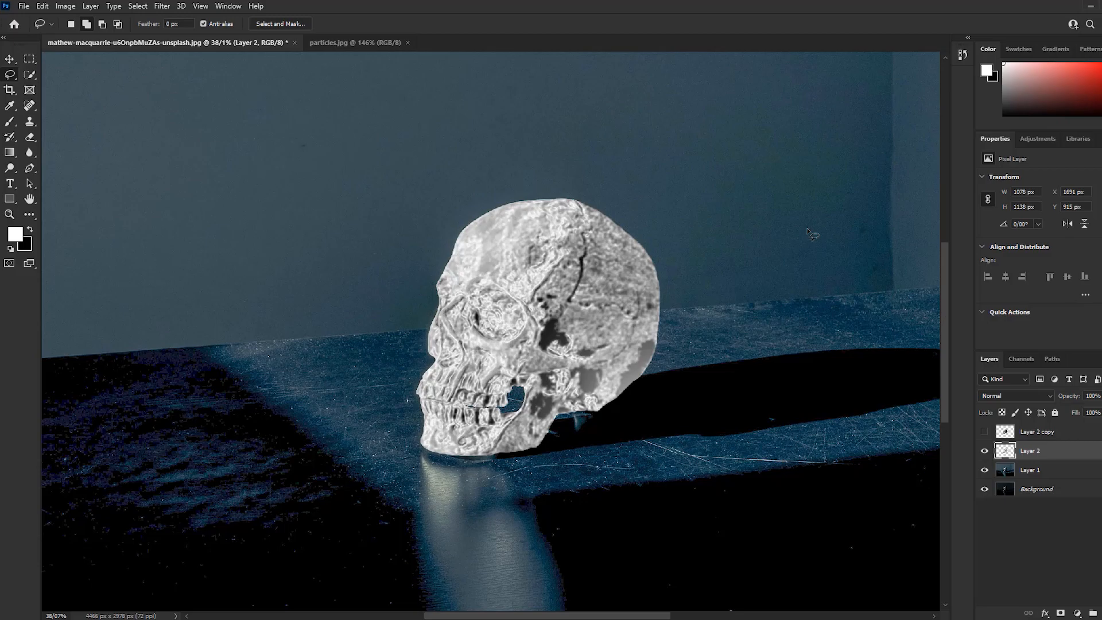
# Invert Layer 2, set its blend mode to Screen, and compare the skull with the layer hidden and shown
pyautogui.hotkey('ctrl', 'i')
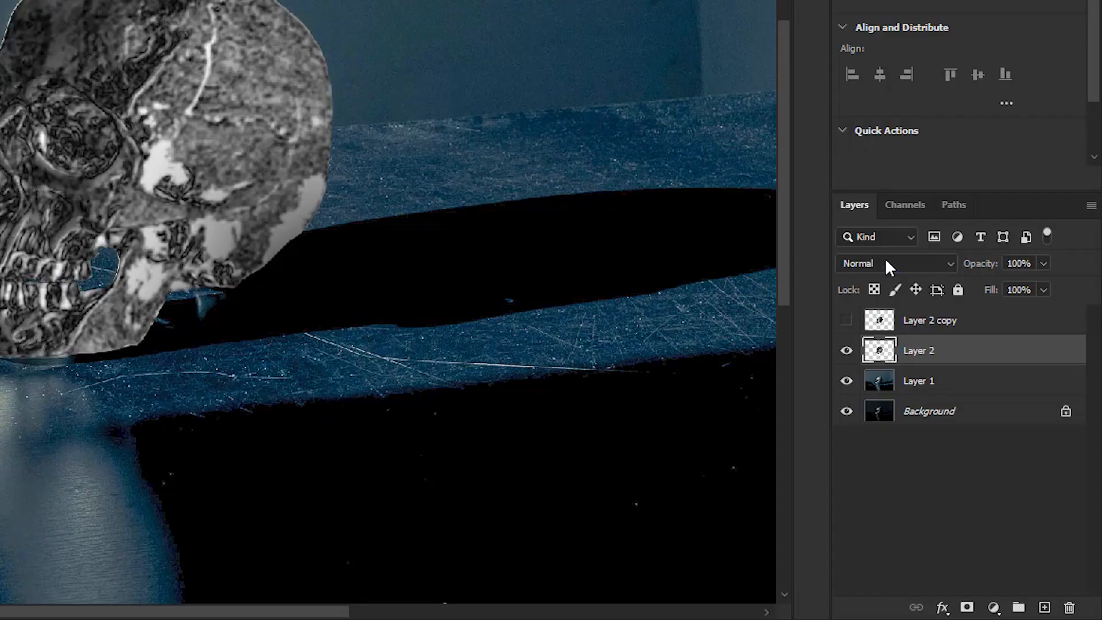
pyautogui.click(999, 396)
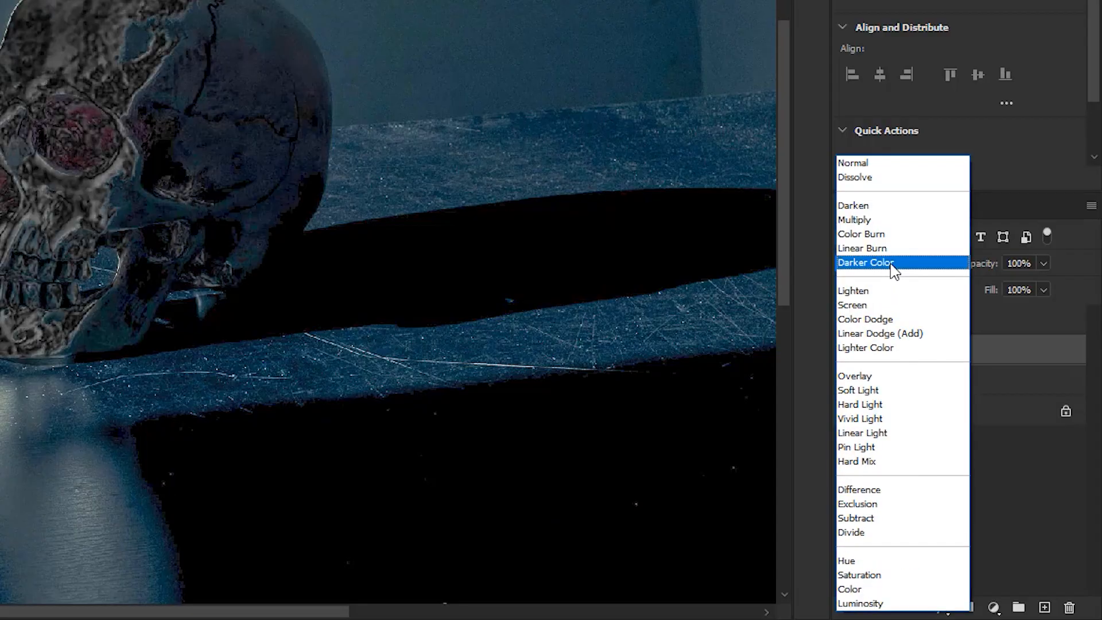
pyautogui.click(865, 304)
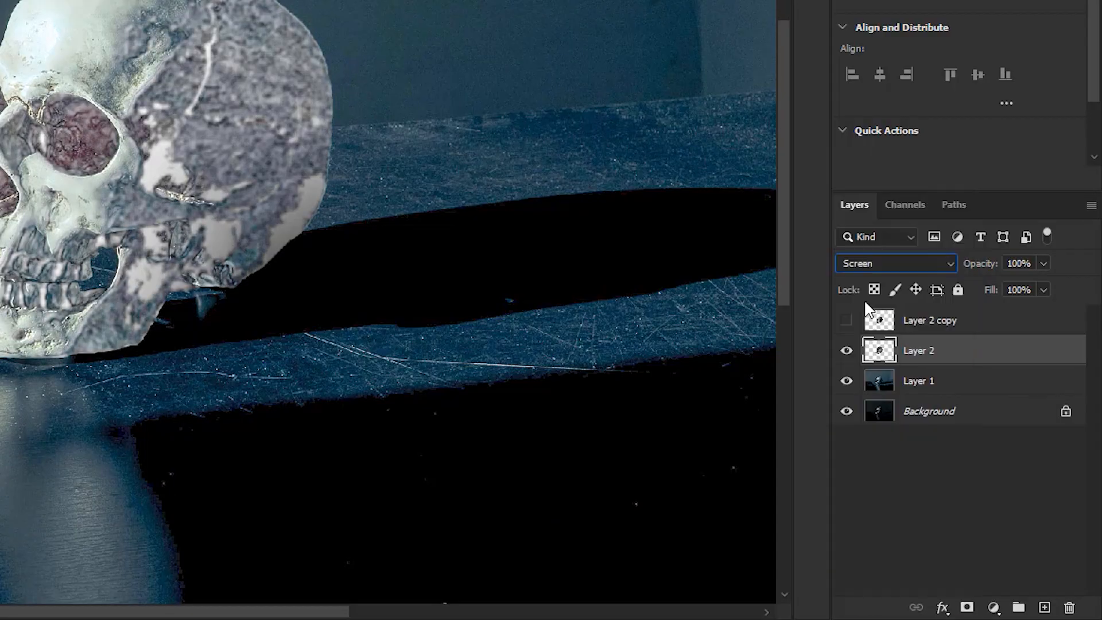
pyautogui.click(848, 355)
pyautogui.click(848, 355)
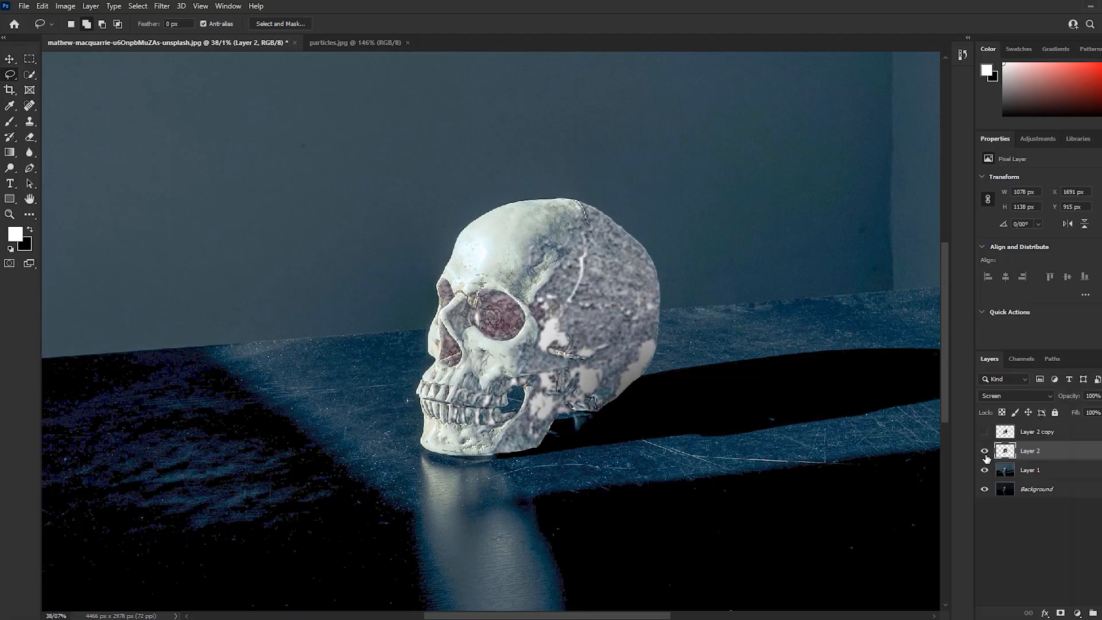
pyautogui.click(984, 451)
pyautogui.click(984, 451)
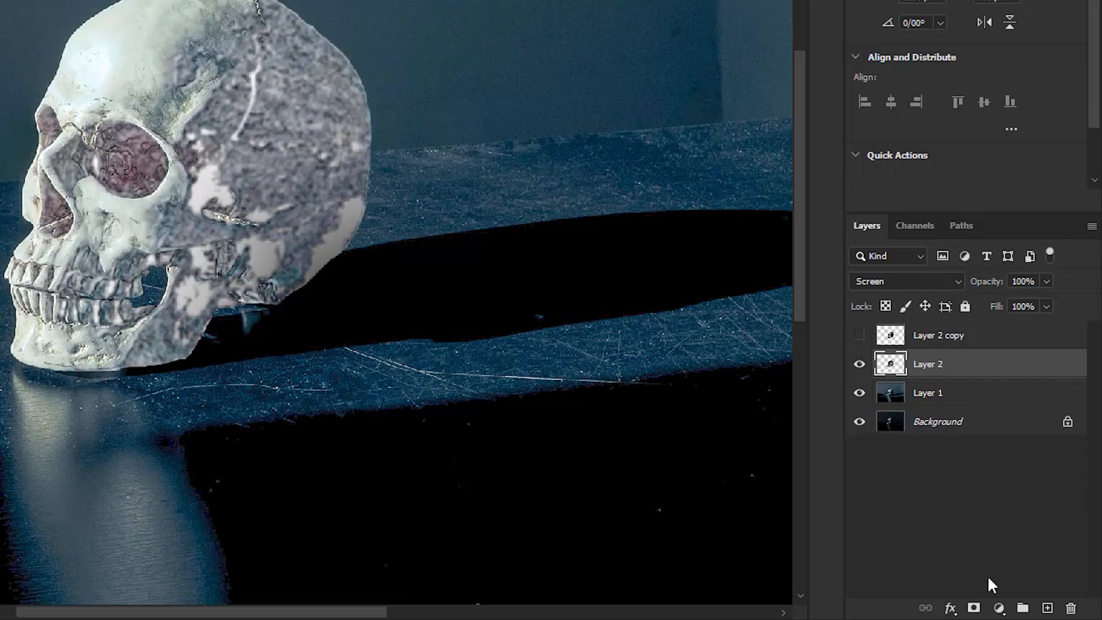
# Add a Hue/Saturation adjustment layer above Layer 2 and clip it to that layer
pyautogui.click(999, 608)
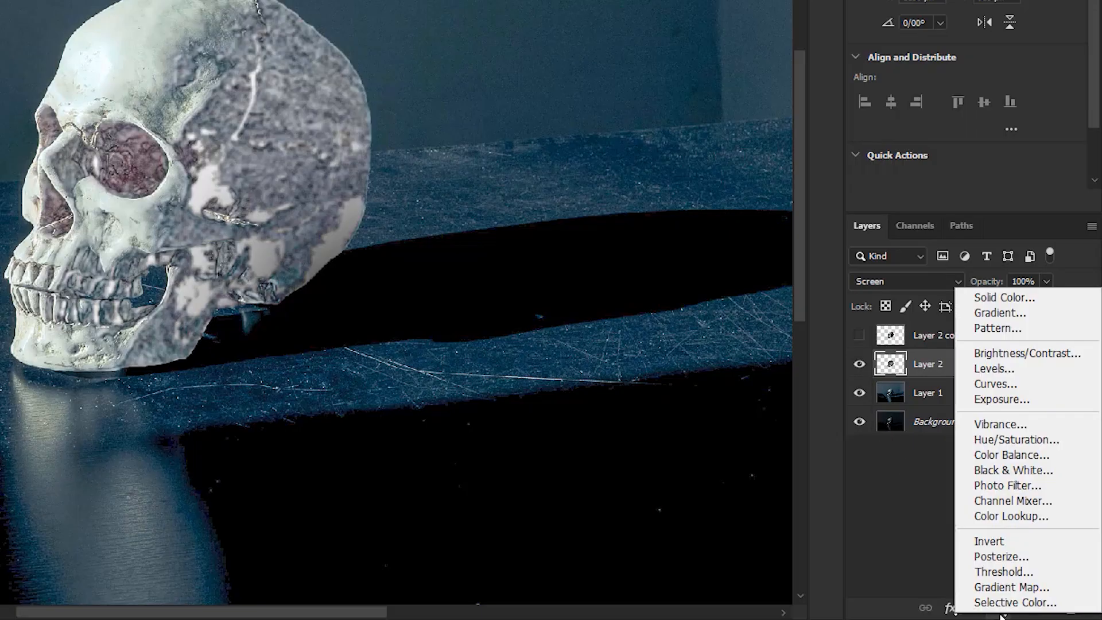
pyautogui.click(996, 439)
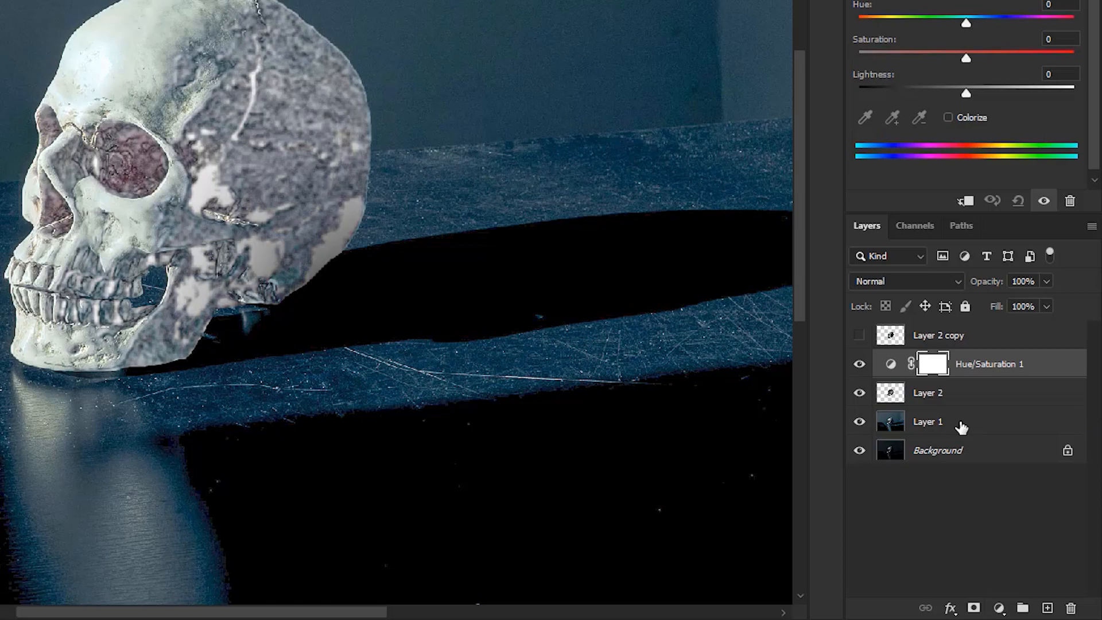
pyautogui.click(966, 202)
pyautogui.click(965, 202)
pyautogui.keyDown('alt'); pyautogui.click(999, 376); pyautogui.keyUp('alt')
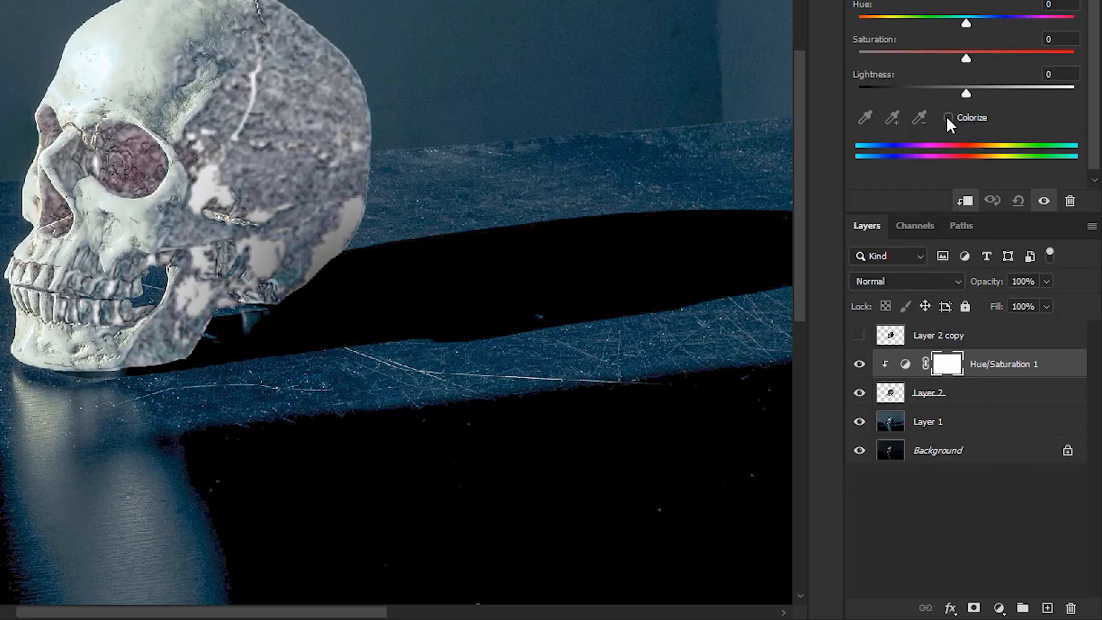
# Colorize the skull texture blue with Hue 203 and Saturation 46 in the Hue/Saturation adjustment
pyautogui.click(946, 119)
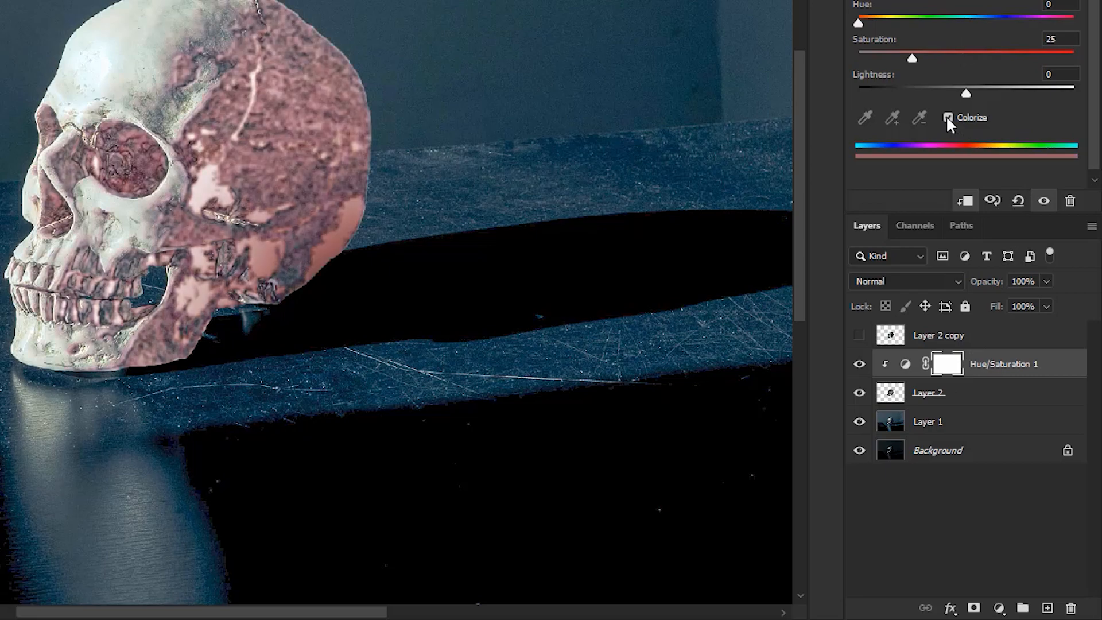
pyautogui.moveTo(858, 23); pyautogui.dragTo(984, 18)
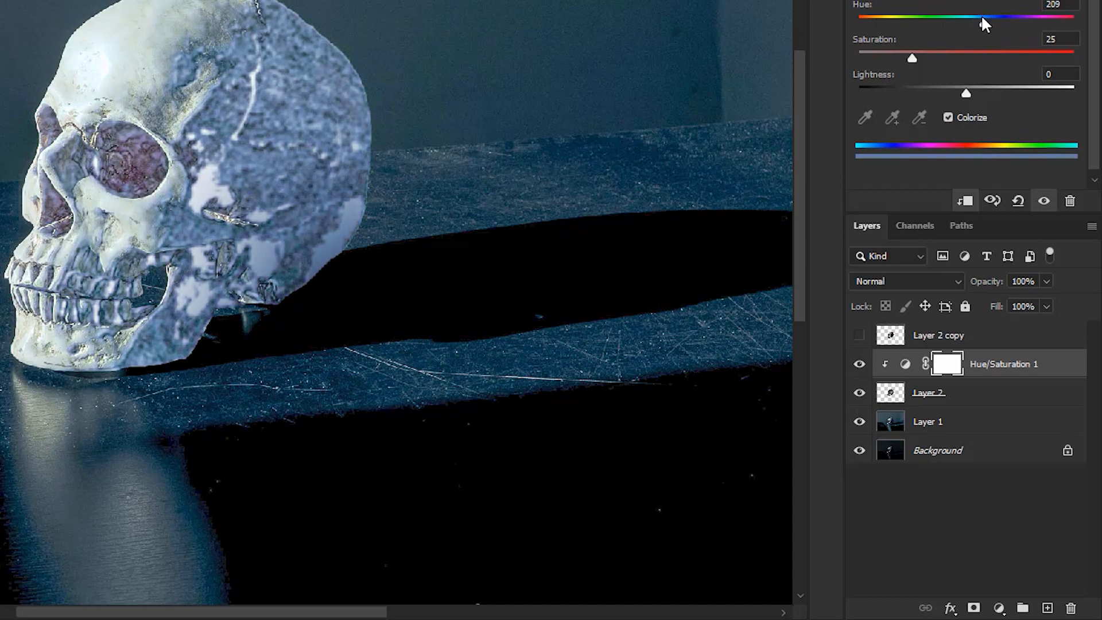
pyautogui.moveTo(914, 57); pyautogui.dragTo(957, 56)
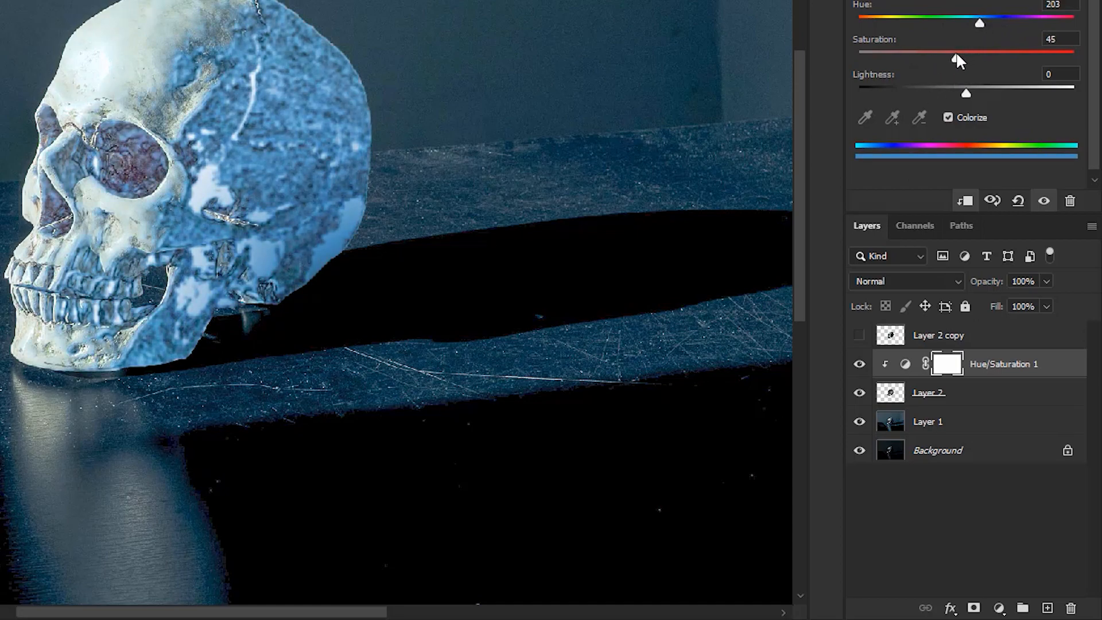
# Group Layer 2 together with its clipped Hue/Saturation adjustment layer
pyautogui.click(1013, 398)
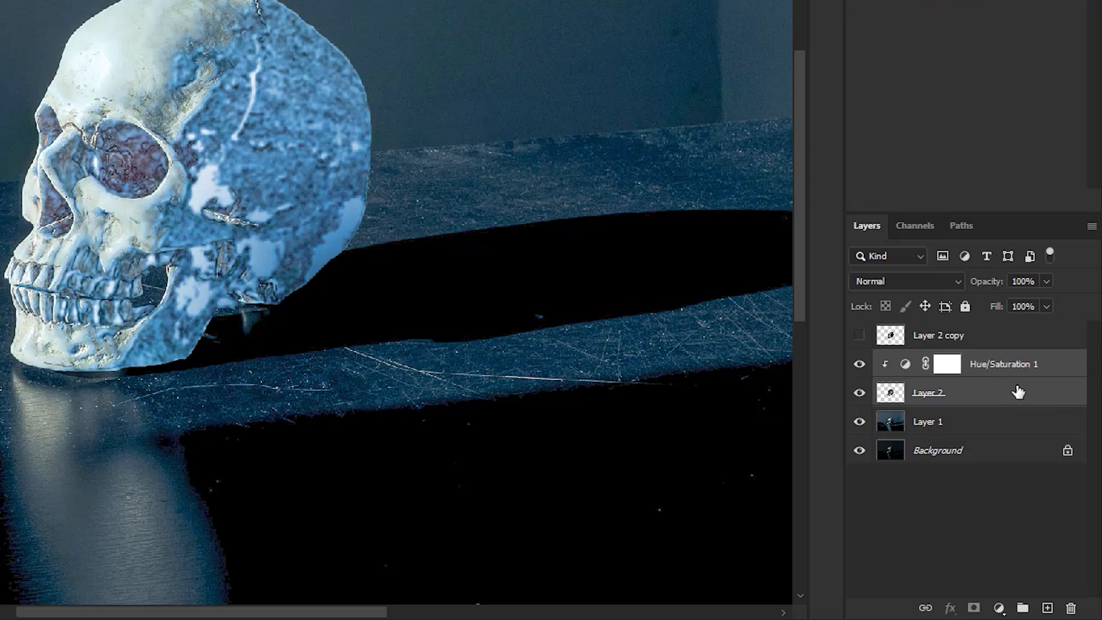
pyautogui.keyDown('shift'); pyautogui.click(1015, 370); pyautogui.keyUp('shift')
pyautogui.moveTo(1016, 370); pyautogui.dragTo(1024, 613)
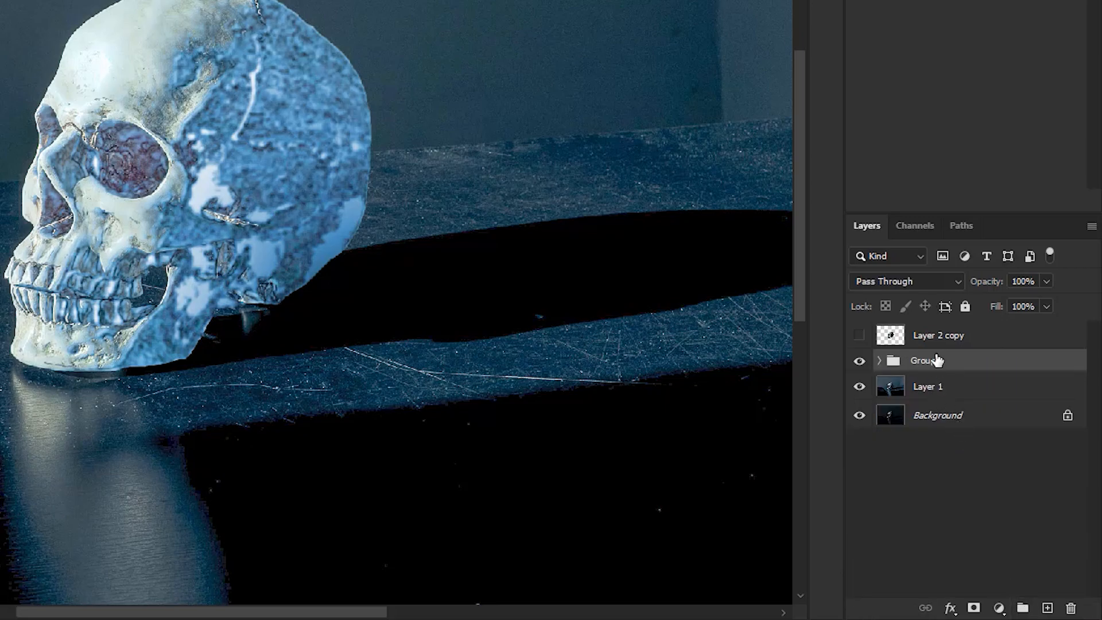
# Move the Hue/Saturation adjustment out of the group to just above Group 1 and clip it to the group
pyautogui.click(878, 362)
pyautogui.moveTo(1028, 386); pyautogui.dragTo(1004, 350)
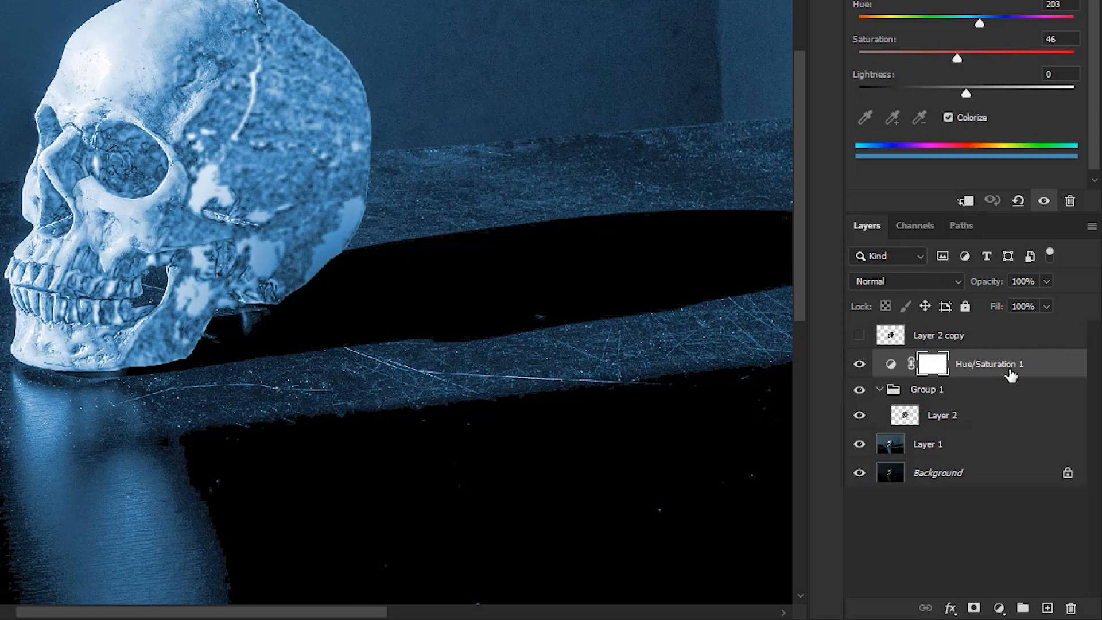
pyautogui.click(966, 202)
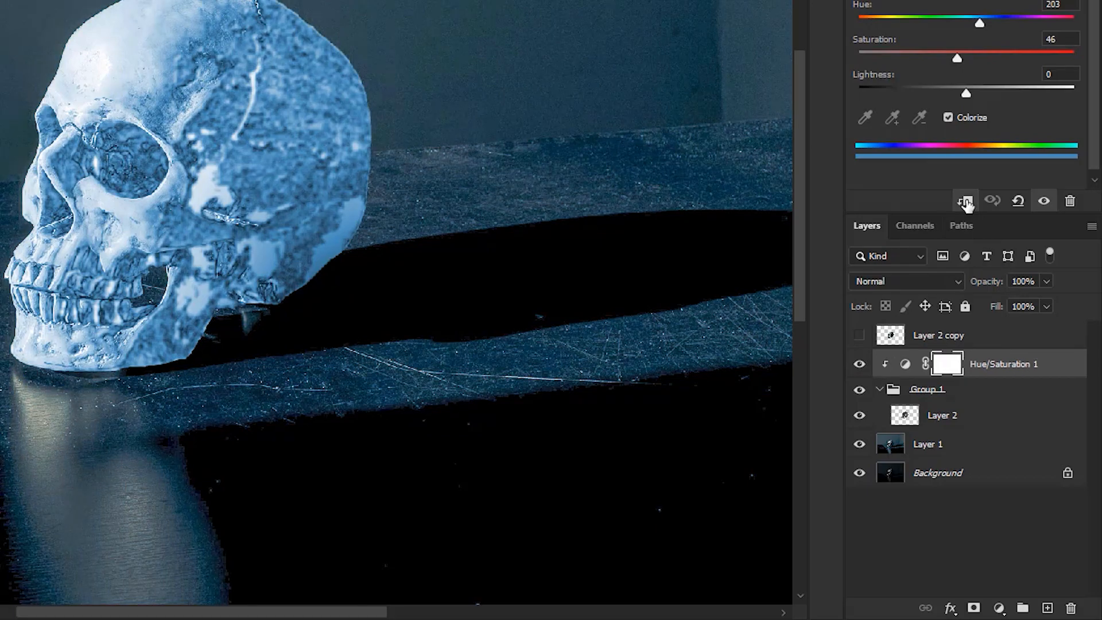
pyautogui.click(967, 202)
pyautogui.click(967, 203)
# Duplicate Layer 2 inside Group 1 and switch the copy's Filter Gallery effect to Distort > Glass
pyautogui.click(943, 415)
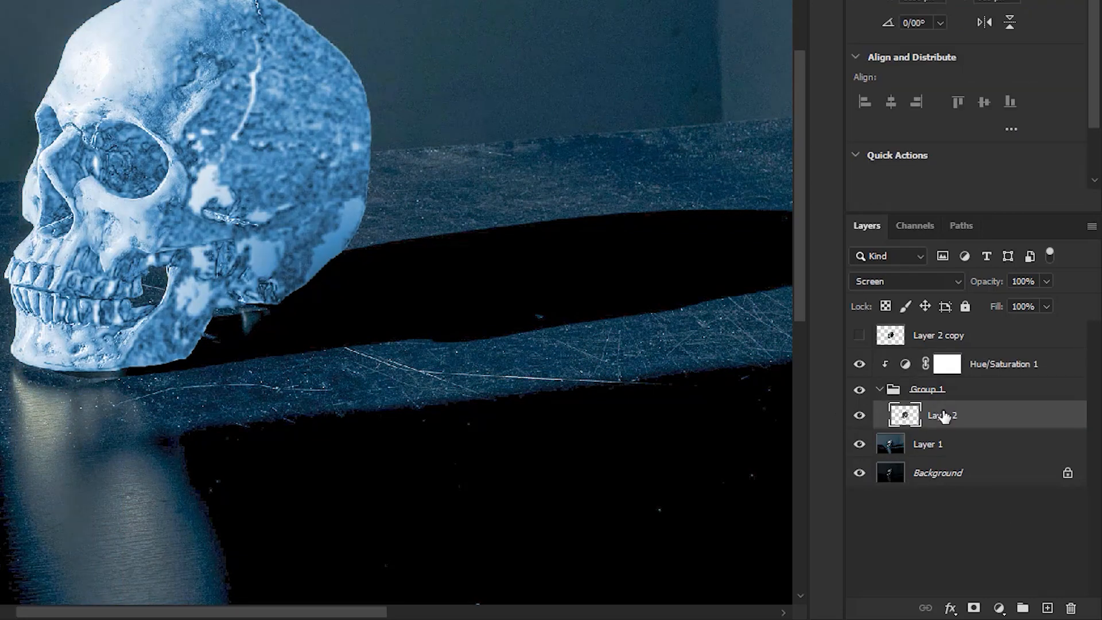
pyautogui.hotkey('ctrl', 'j')
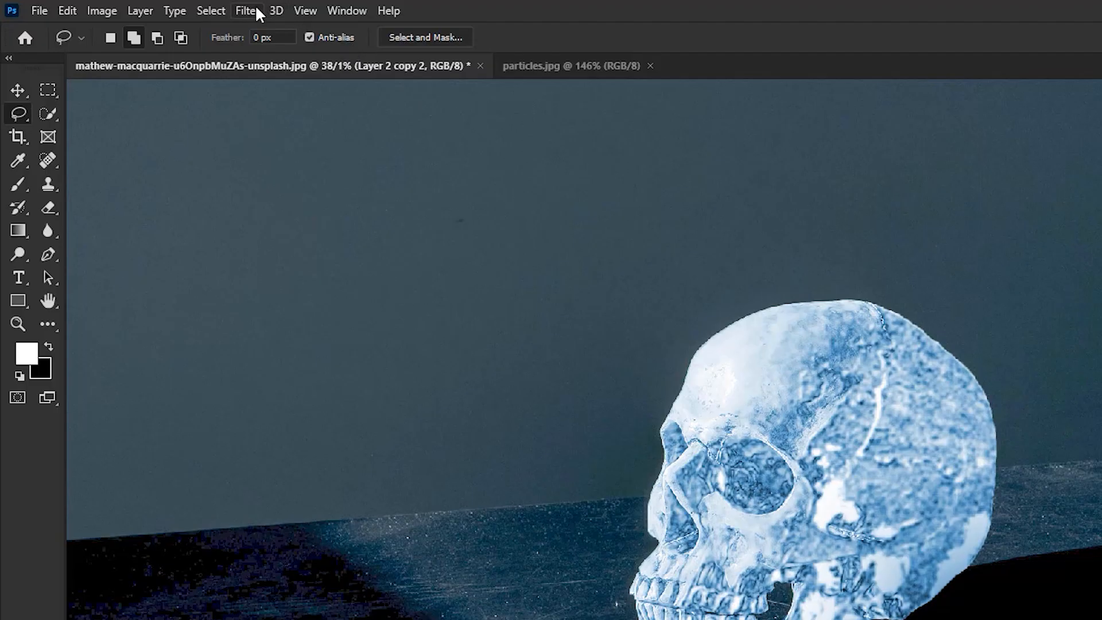
pyautogui.click(252, 9)
pyautogui.click(264, 111)
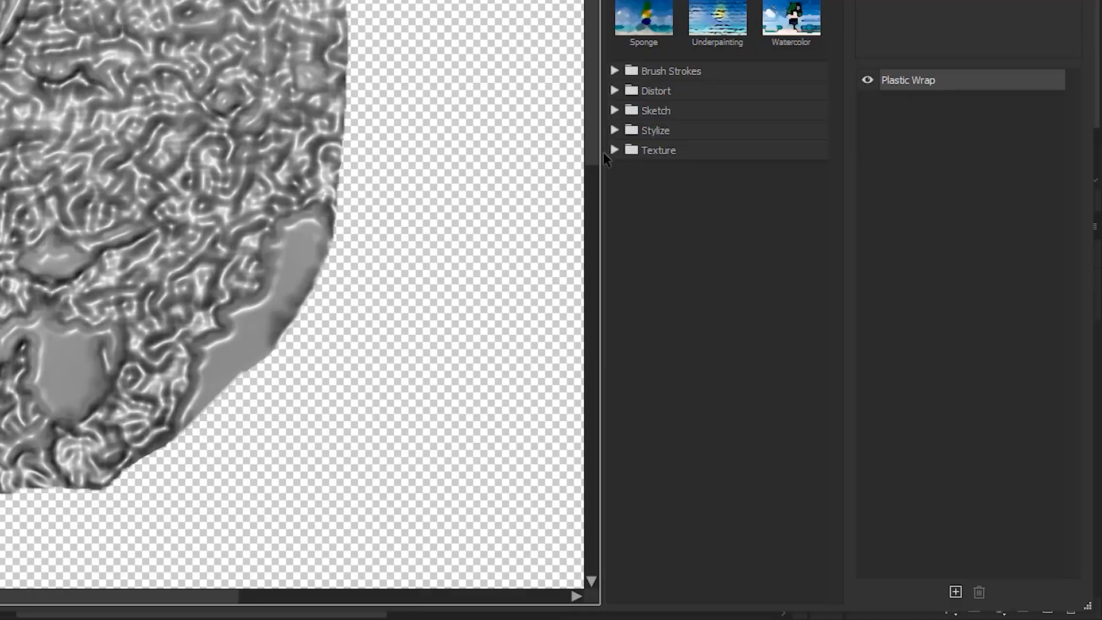
pyautogui.click(615, 91)
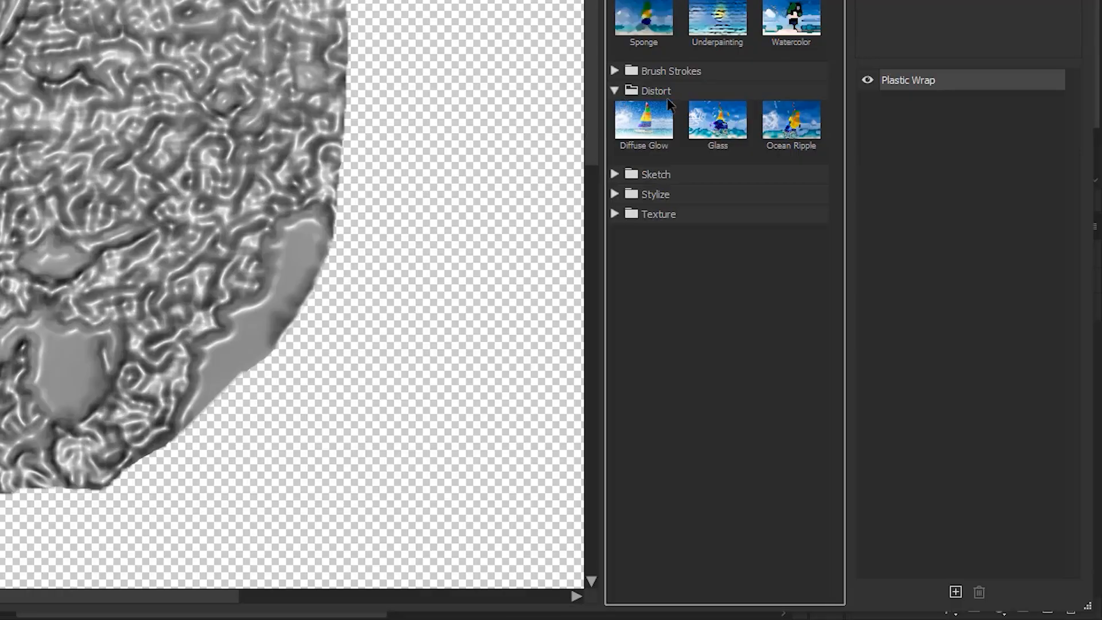
pyautogui.click(715, 121)
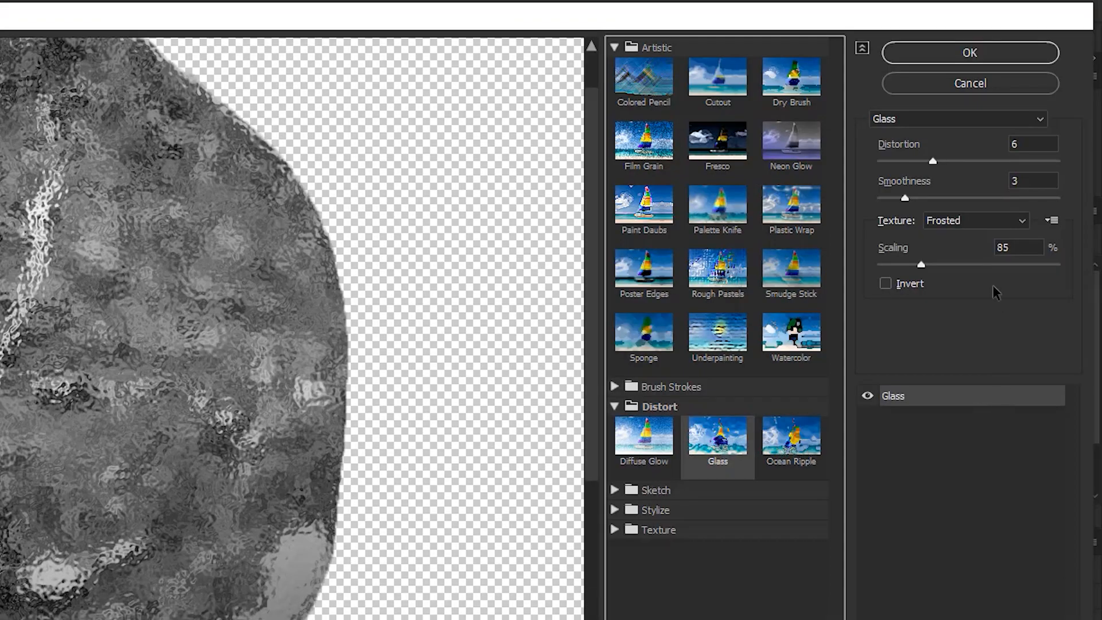
# Apply the Glass filter to the copy with Distortion 6 and the Frosted texture
pyautogui.click(952, 160)
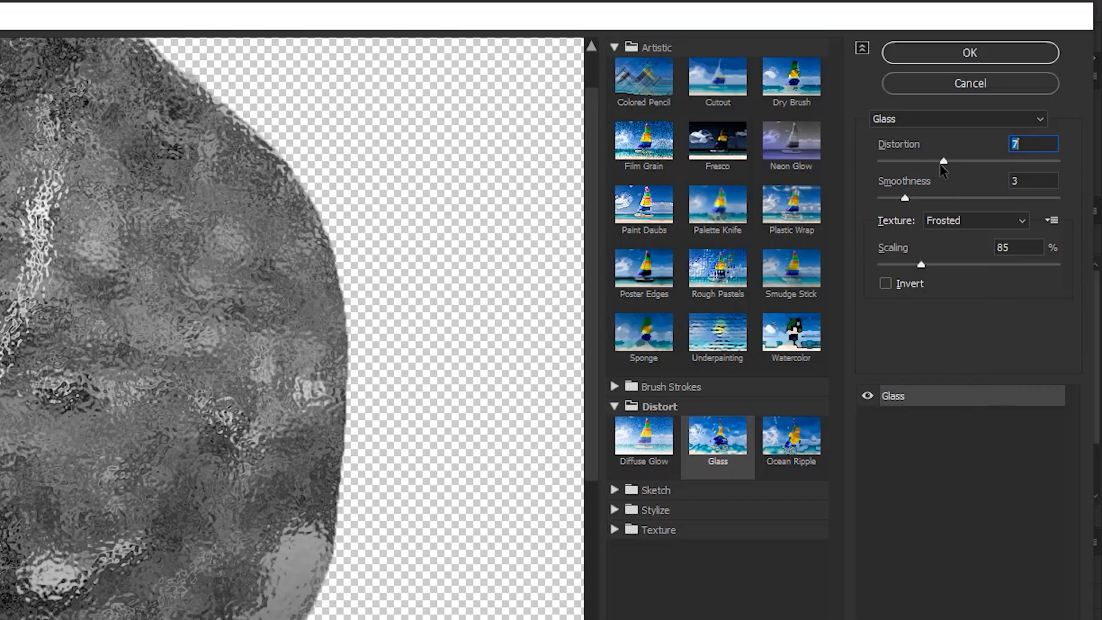
pyautogui.click(935, 163)
pyautogui.click(928, 163)
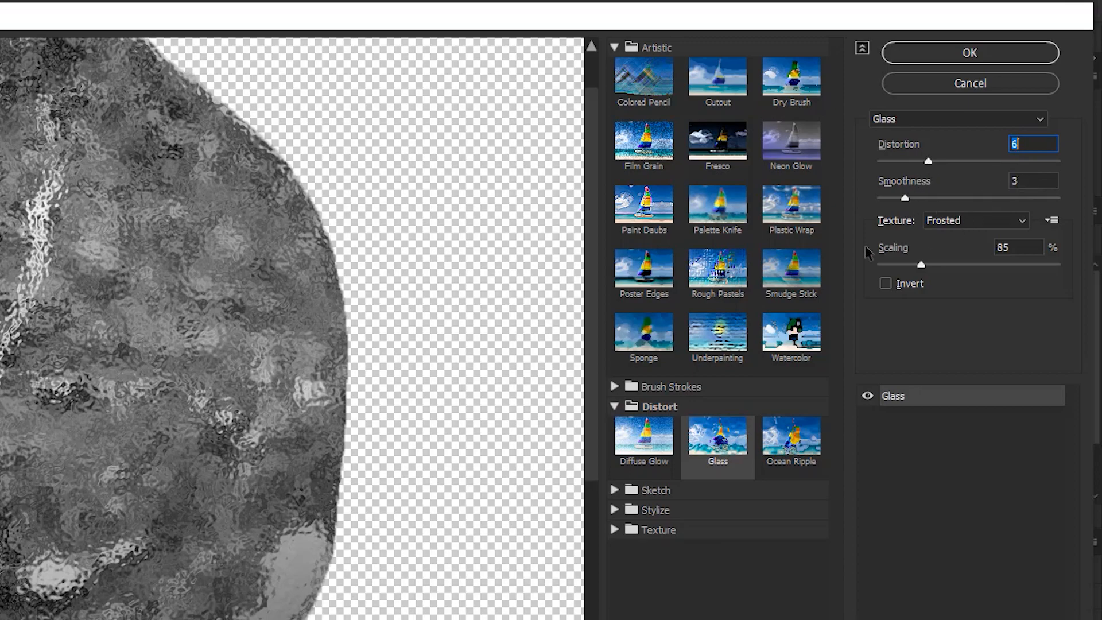
pyautogui.click(970, 221)
pyautogui.click(967, 222)
pyautogui.press('Tab')
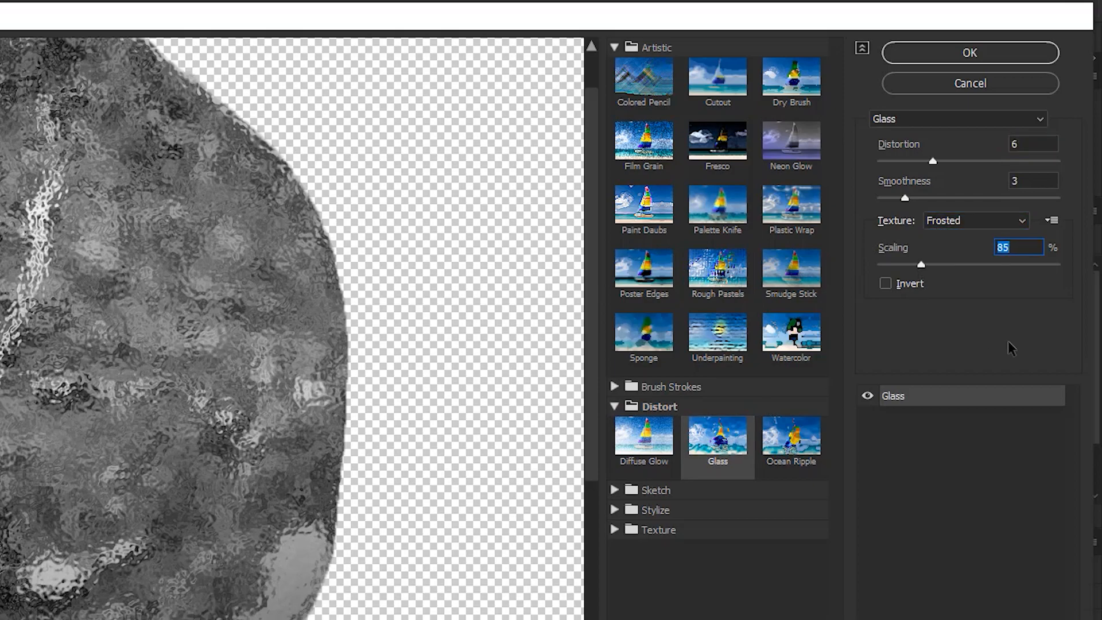
pyautogui.click(921, 57)
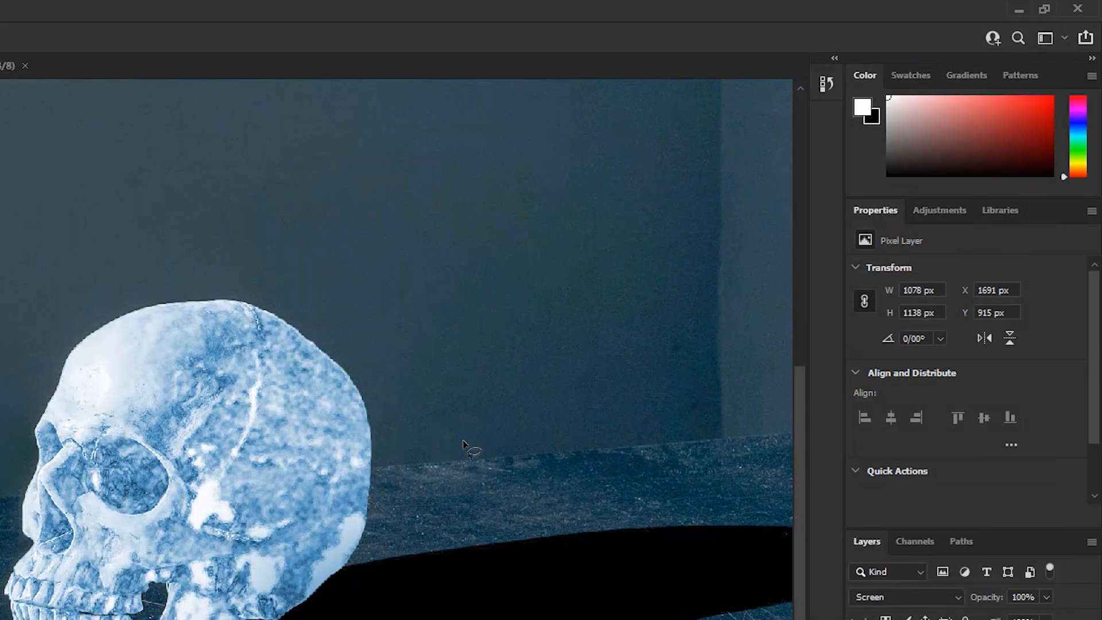
# Collapse Group 1 and add a layer mask to it
pyautogui.scroll(3, 666, 324)
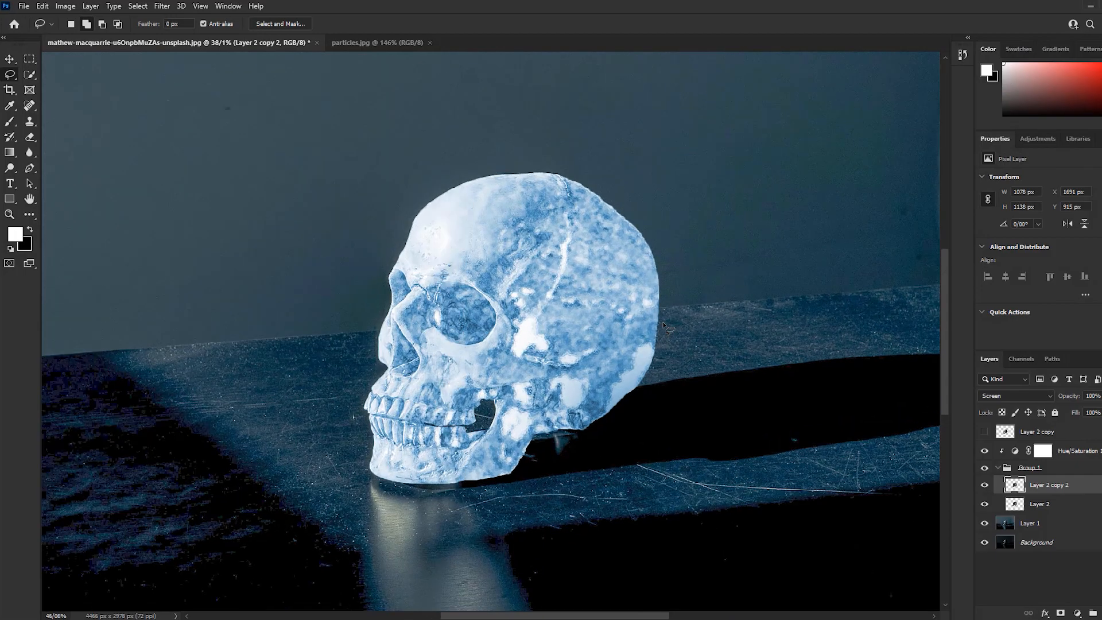
pyautogui.click(998, 467)
pyautogui.click(868, 378)
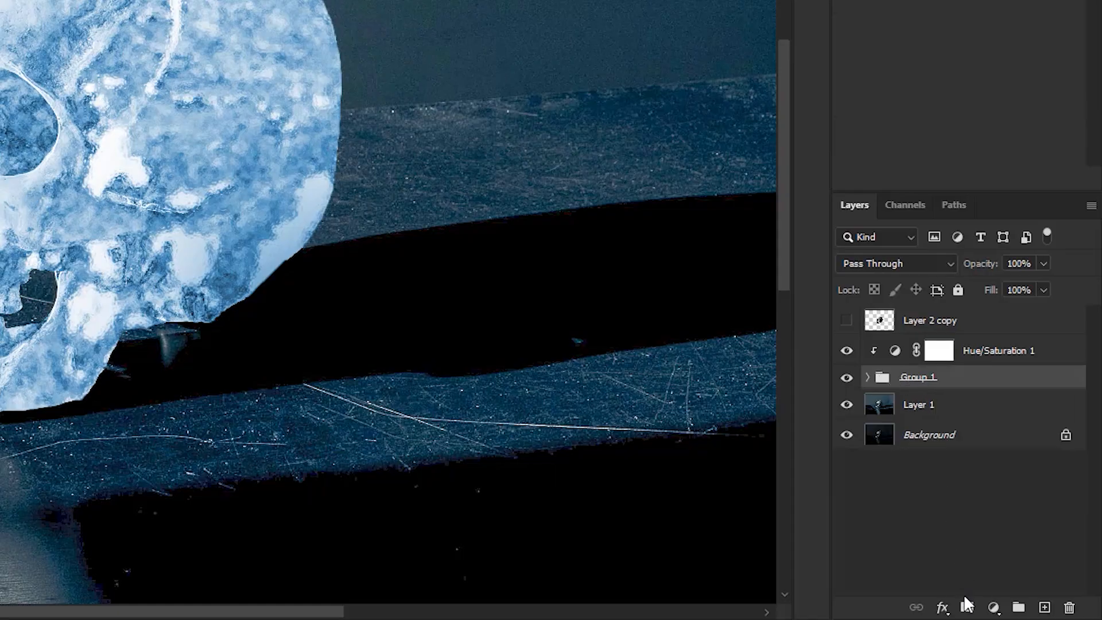
pyautogui.click(967, 608)
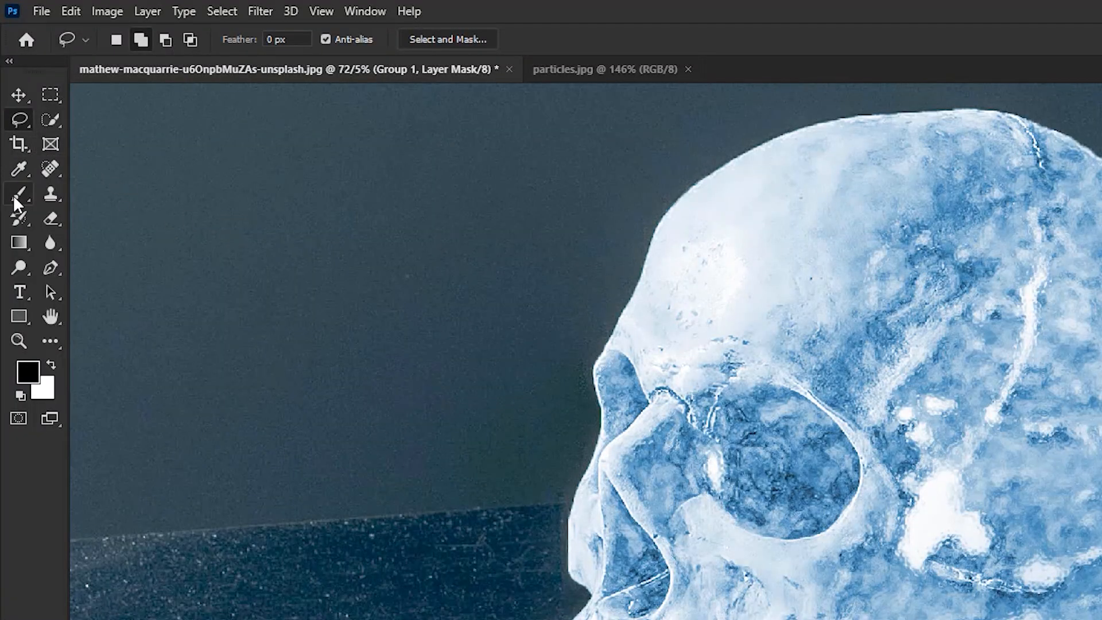
# Set up the Brush tool with black paint at 20% opacity and a larger brush size
pyautogui.click(15, 195)
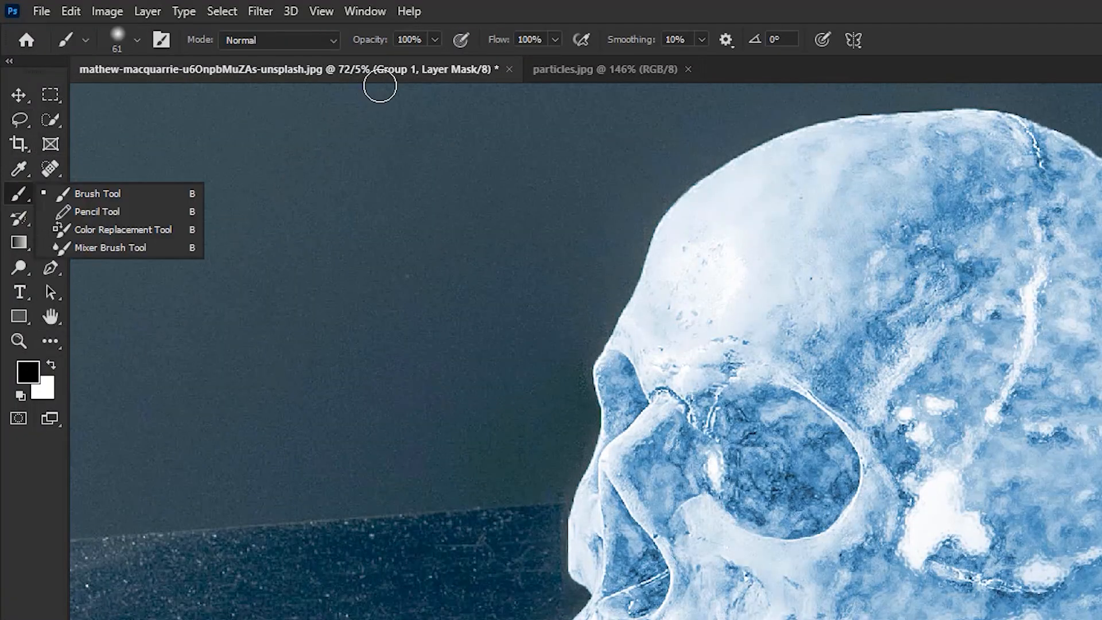
pyautogui.click(438, 40)
pyautogui.moveTo(382, 63); pyautogui.dragTo(368, 64)
pyautogui.click(408, 39)
pyautogui.doubleClick(408, 39)
pyautogui.write('20')
pyautogui.press('Return')
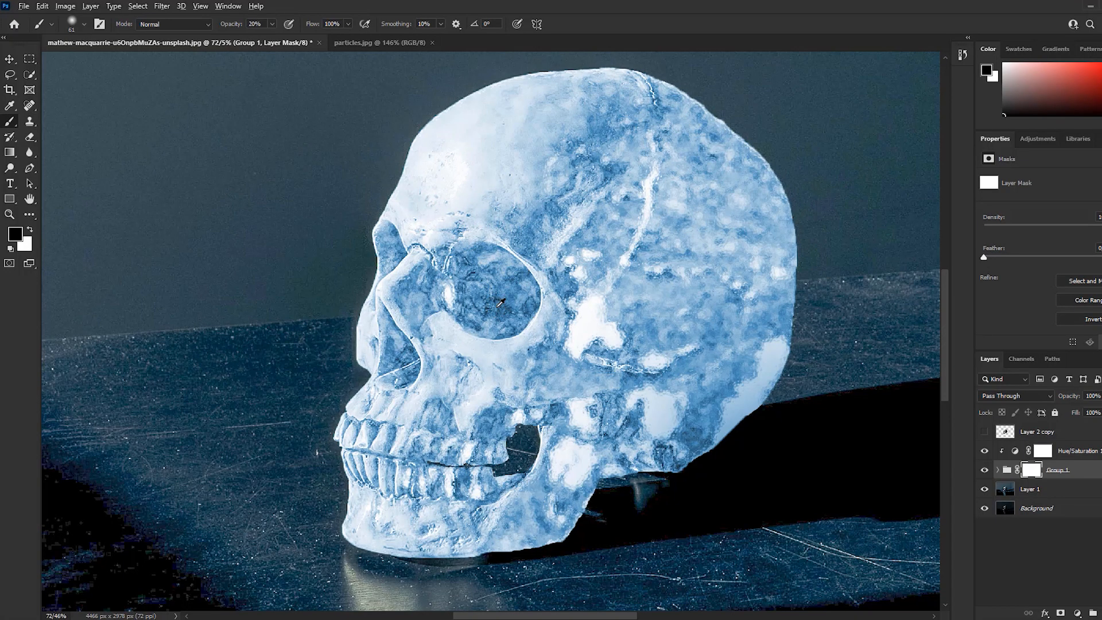
pyautogui.scroll(3, 496, 307)
pyautogui.press(']')
pyautogui.press(']')
pyautogui.press(']')
pyautogui.press(']')
pyautogui.press(']')
pyautogui.moveTo(505, 294)
pyautogui.mouseDown()
pyautogui.moveTo(513, 268)
pyautogui.moveTo(474, 314)
pyautogui.moveTo(528, 313)
pyautogui.mouseUp()
pyautogui.scroll(-2, 493, 230)
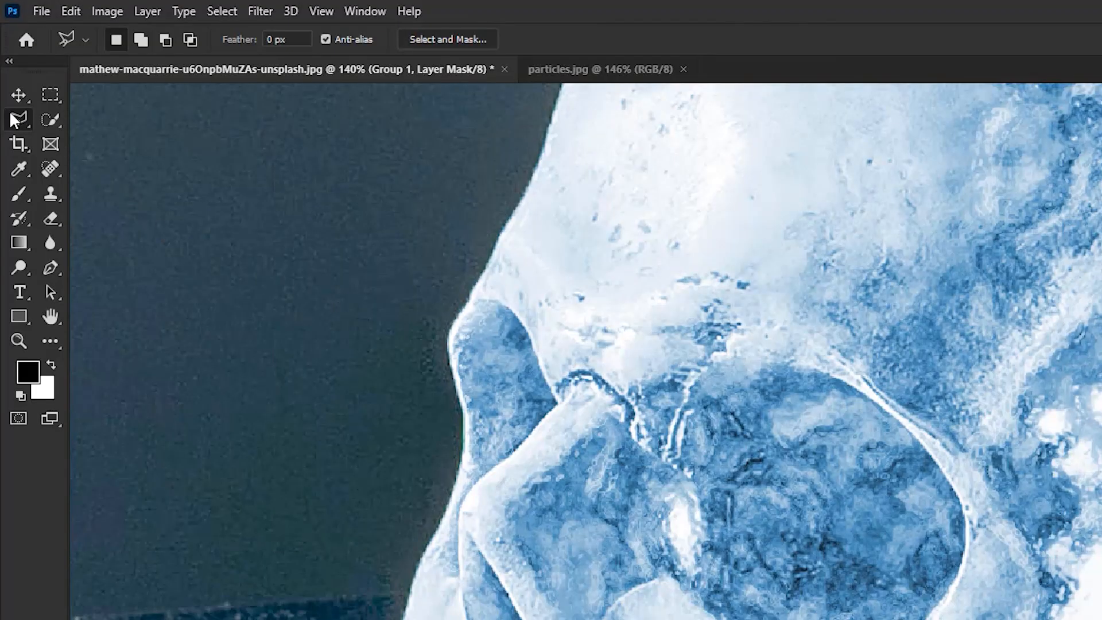
# Lasso the near eye socket along its outer rim and paint black inside it on the Group 1 mask
pyautogui.rightClick(9, 75)
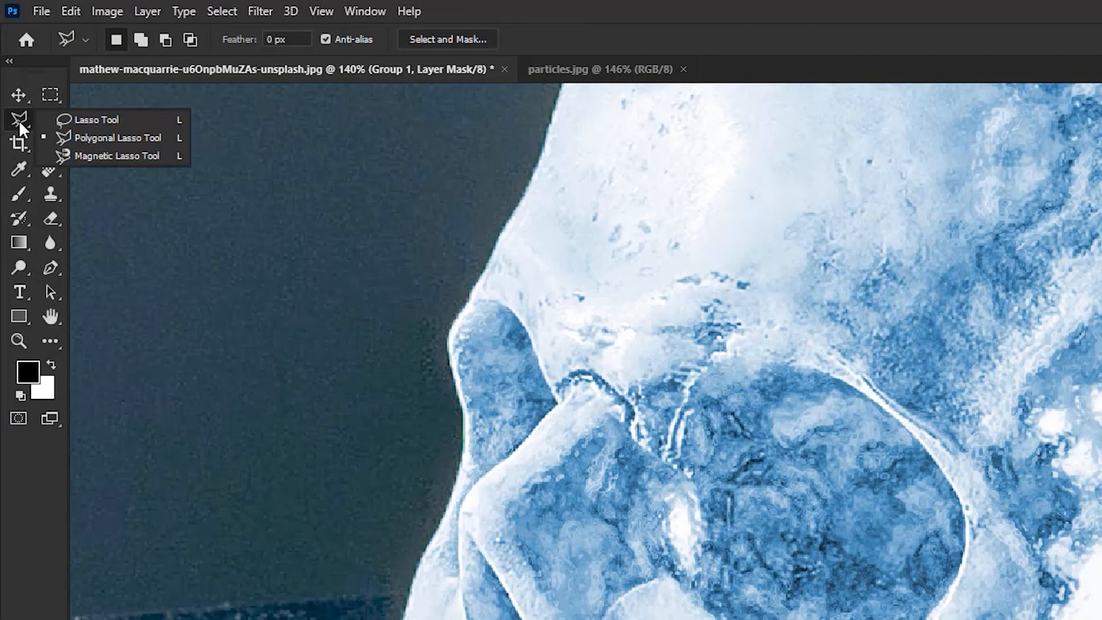
pyautogui.click(66, 119)
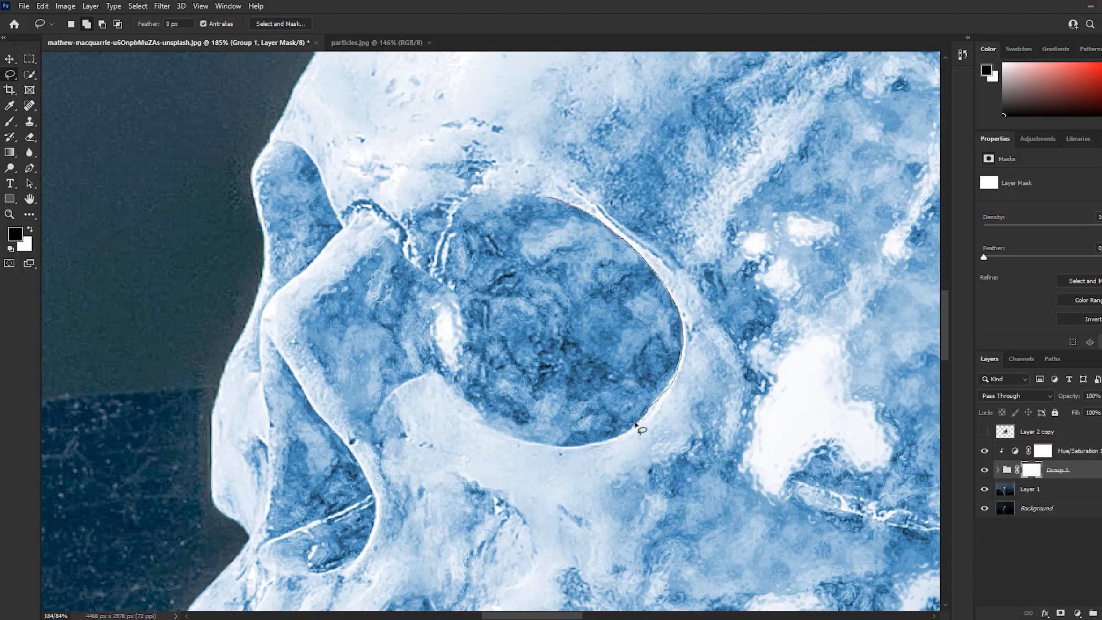
pyautogui.moveTo(491, 123); pyautogui.dragTo(544, 195)
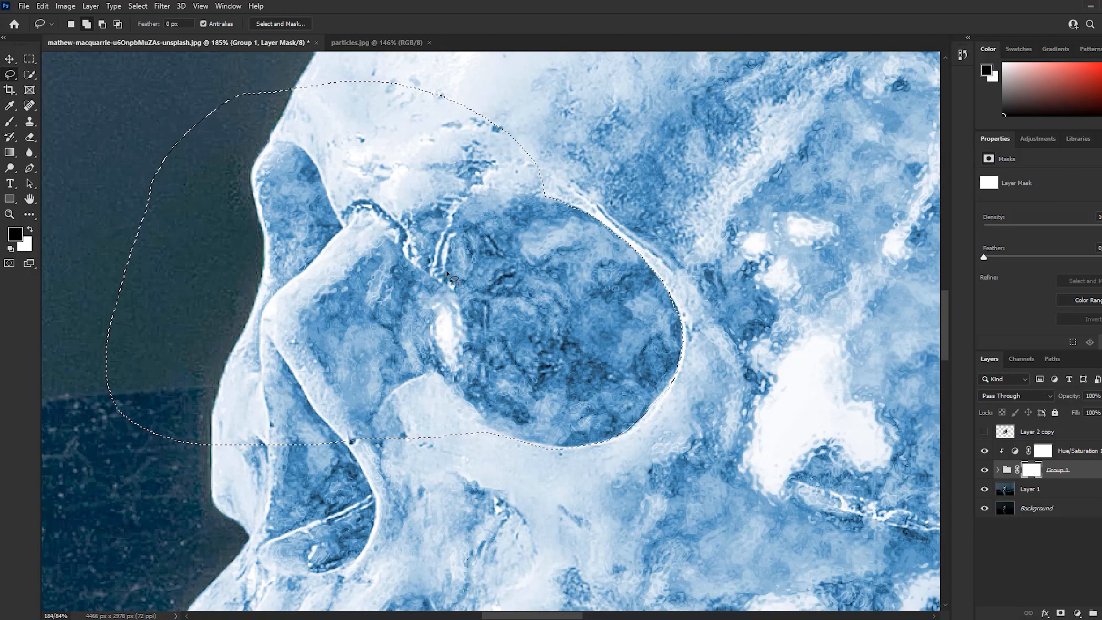
pyautogui.press('b')
pyautogui.keyDown('alt'); pyautogui.rightClick(591, 235); pyautogui.keyUp('alt')
pyautogui.moveTo(600, 232)
pyautogui.mouseDown()
pyautogui.moveTo(634, 292)
pyautogui.moveTo(575, 185)
pyautogui.moveTo(690, 271)
pyautogui.moveTo(646, 471)
pyautogui.moveTo(593, 435)
pyautogui.moveTo(438, 450)
pyautogui.moveTo(604, 455)
pyautogui.moveTo(586, 367)
pyautogui.moveTo(603, 332)
pyautogui.moveTo(664, 303)
pyautogui.mouseUp()
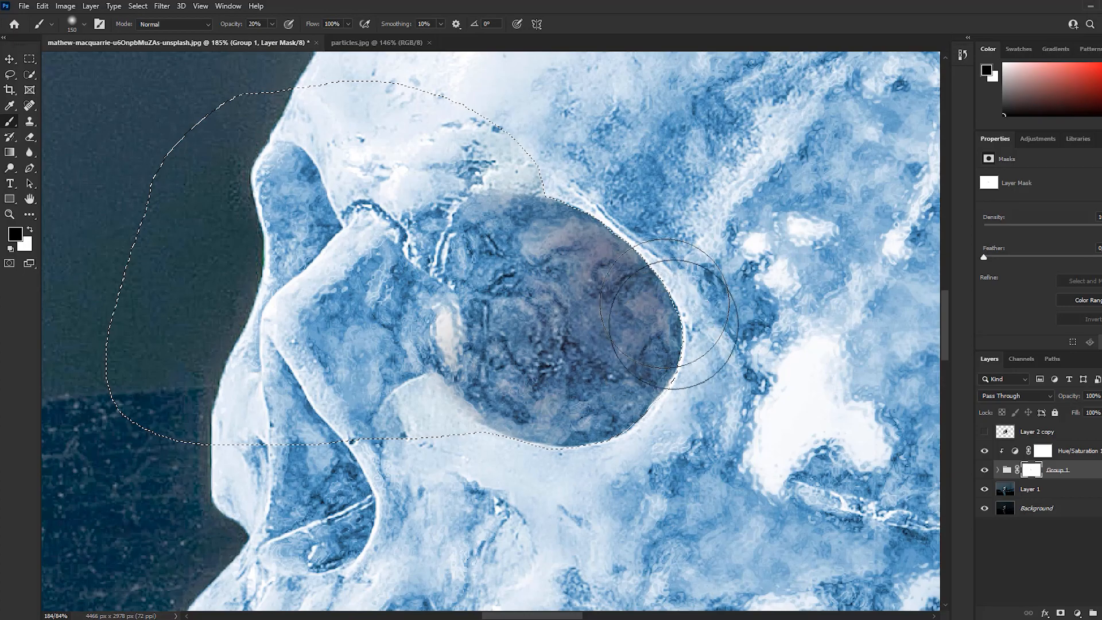
pyautogui.scroll(-7, 594, 298)
pyautogui.scroll(6, 516, 243)
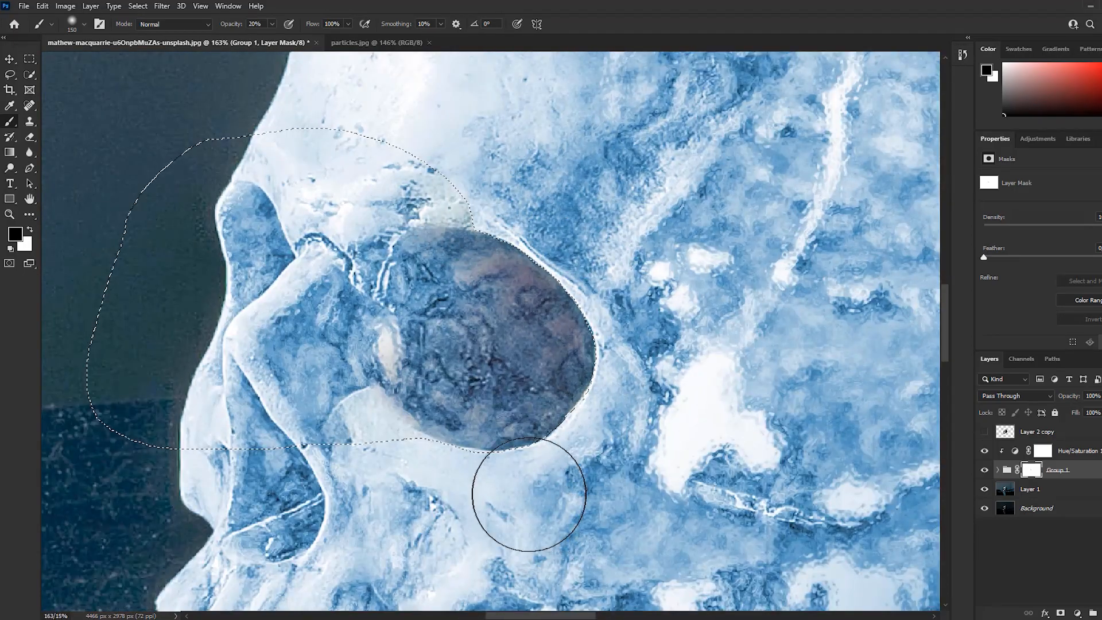
# Paint white over the near eye socket on the mask to restore some ice texture, and drop the selection
pyautogui.press('x')
pyautogui.moveTo(409, 251)
pyautogui.mouseDown()
pyautogui.moveTo(502, 232)
pyautogui.moveTo(559, 277)
pyautogui.moveTo(447, 219)
pyautogui.moveTo(458, 211)
pyautogui.moveTo(493, 253)
pyautogui.moveTo(404, 434)
pyautogui.moveTo(343, 395)
pyautogui.moveTo(378, 429)
pyautogui.moveTo(543, 373)
pyautogui.mouseUp()
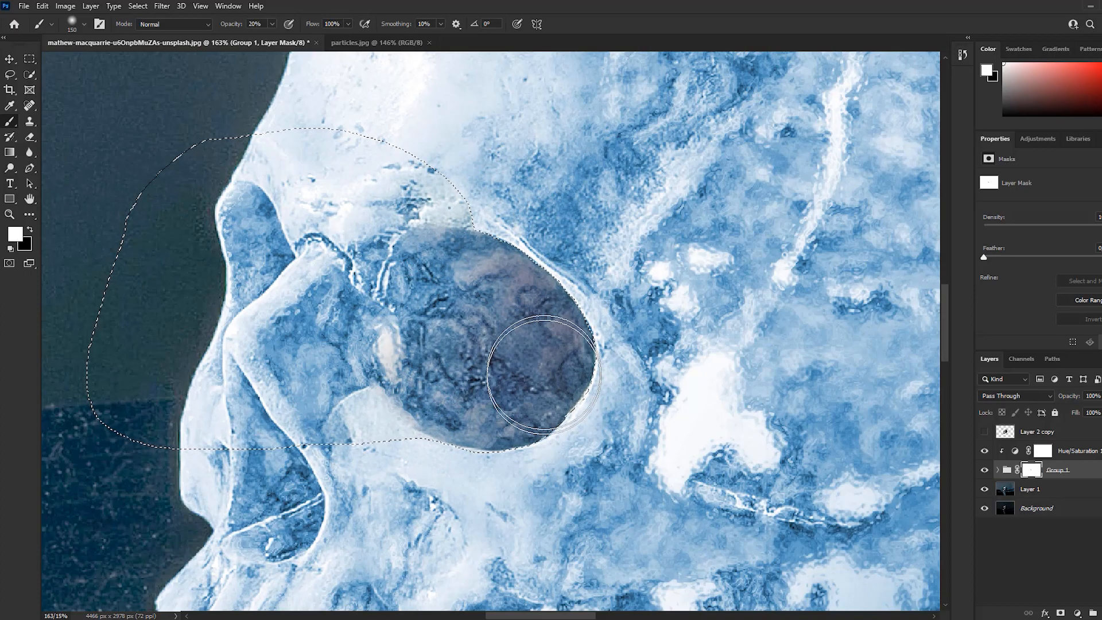
pyautogui.hotkey('ctrl', 'd')
pyautogui.scroll(-4, 574, 281)
pyautogui.scroll(6, 254, 275)
# Lasso the far eye socket, following its inner rim and the edge of the nasal bone
pyautogui.click(10, 75)
pyautogui.scroll(3, 463, 199)
pyautogui.moveTo(461, 157); pyautogui.dragTo(509, 169)
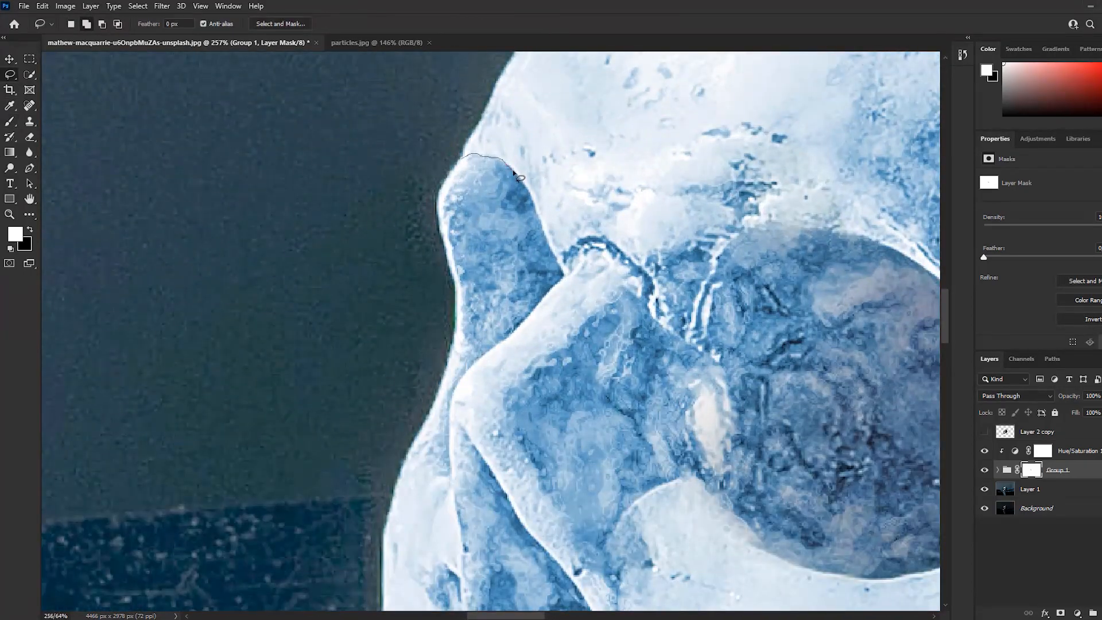
pyautogui.moveTo(447, 436); pyautogui.dragTo(460, 156)
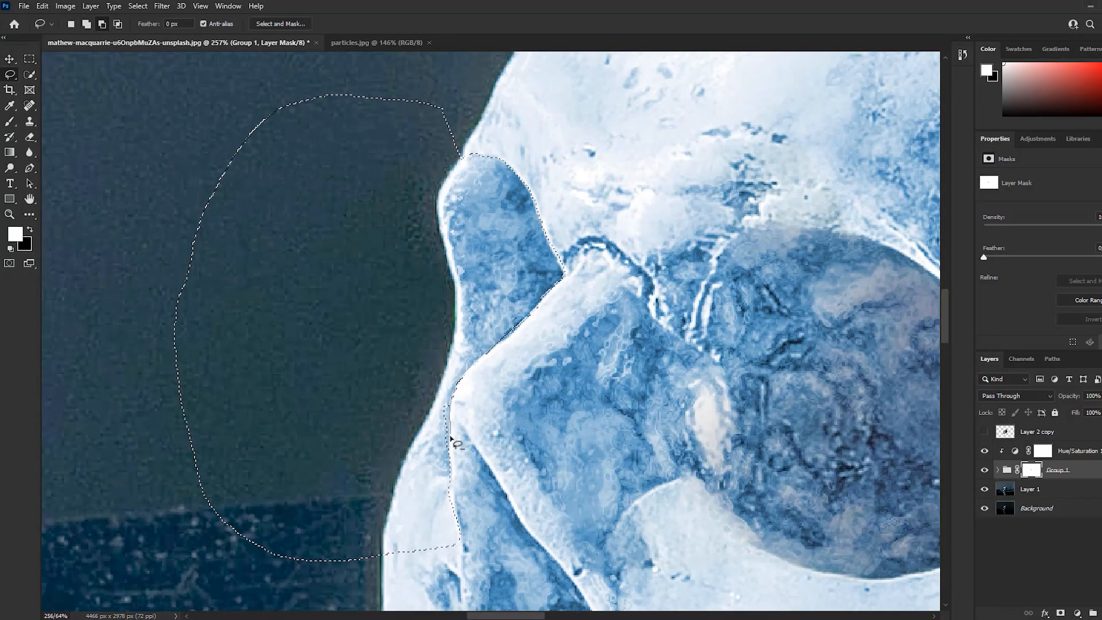
pyautogui.moveTo(488, 264); pyautogui.dragTo(486, 313)
# Paint black over the selected far eye socket on the Group 1 mask, and deselect it
pyautogui.press('b')
pyautogui.press('x')
pyautogui.moveTo(521, 160); pyautogui.dragTo(558, 192)
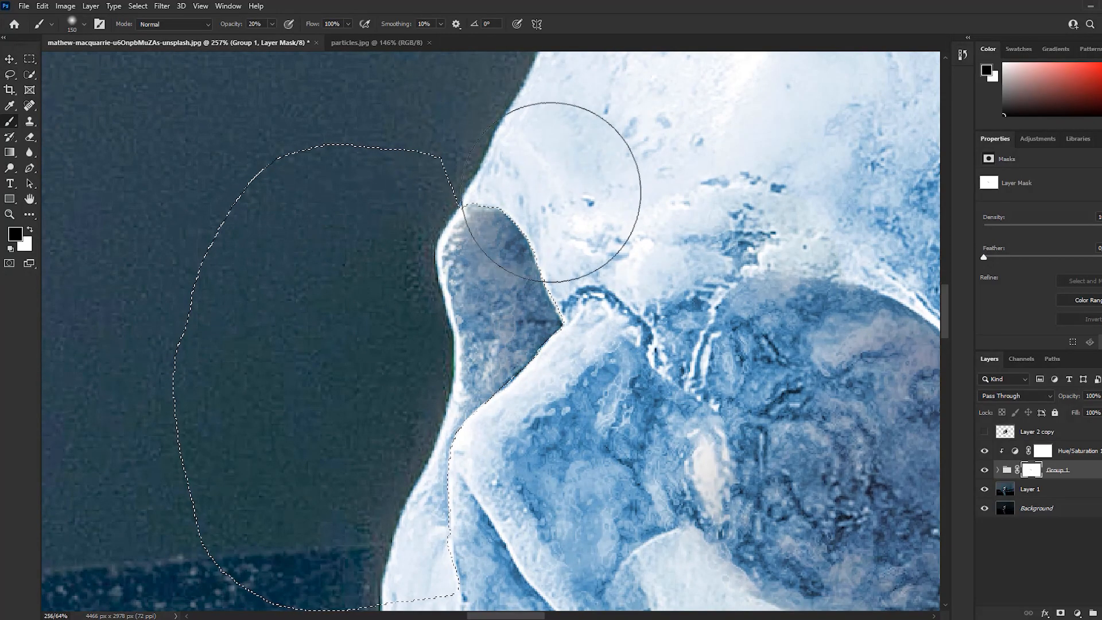
pyautogui.moveTo(261, 505); pyautogui.dragTo(321, 362)
pyautogui.scroll(-5, 310, 355)
pyautogui.hotkey('ctrl', 'd')
pyautogui.press('x')
pyautogui.scroll(-3, 412, 191)
pyautogui.scroll(7, 424, 144)
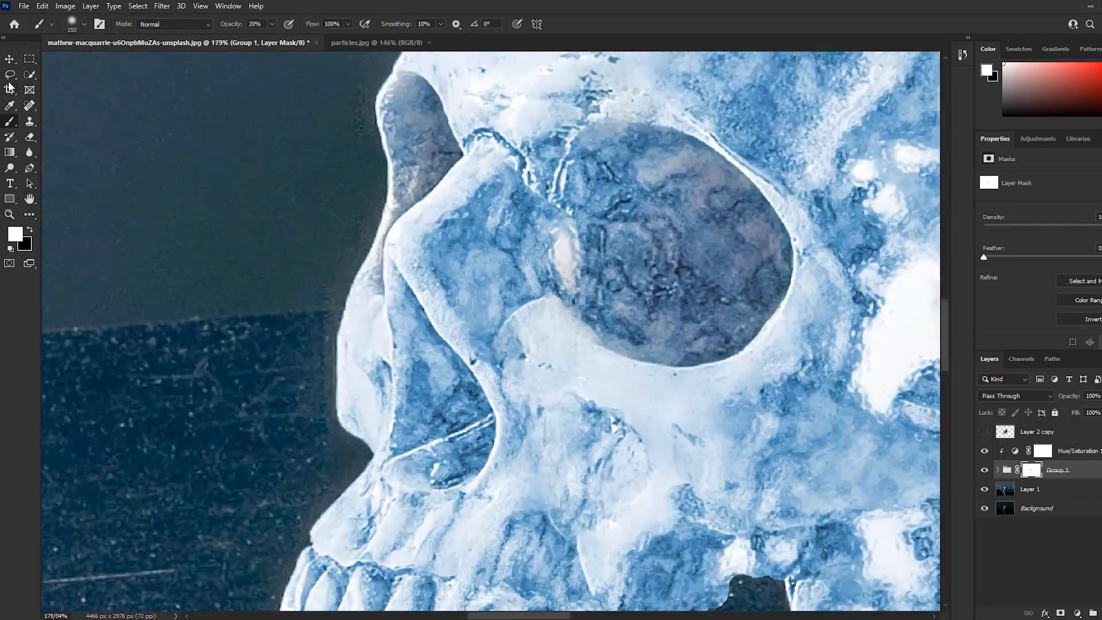
# Lasso the nasal cavity, paint black inside it on the Group 1 mask, and deselect it
pyautogui.press('l')
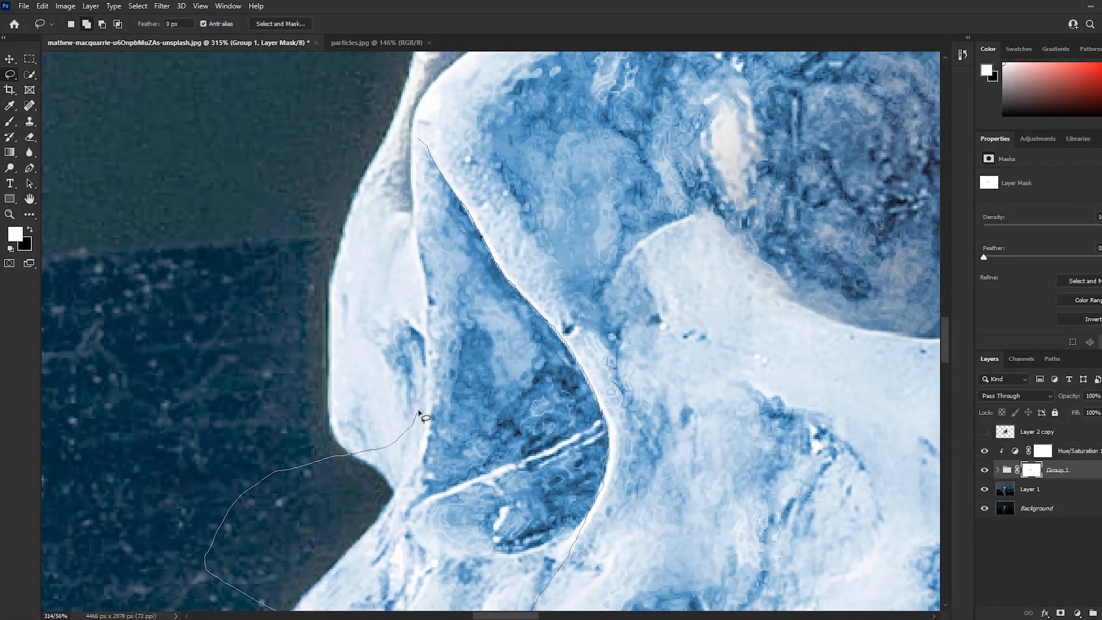
pyautogui.scroll(3, 413, 230)
pyautogui.moveTo(416, 217)
pyautogui.mouseDown()
pyautogui.moveTo(392, 269)
pyautogui.moveTo(479, 322)
pyautogui.mouseUp()
pyautogui.scroll(-5, 392, 269)
pyautogui.press('b')
pyautogui.press('x')
pyautogui.moveTo(478, 249); pyautogui.dragTo(622, 386)
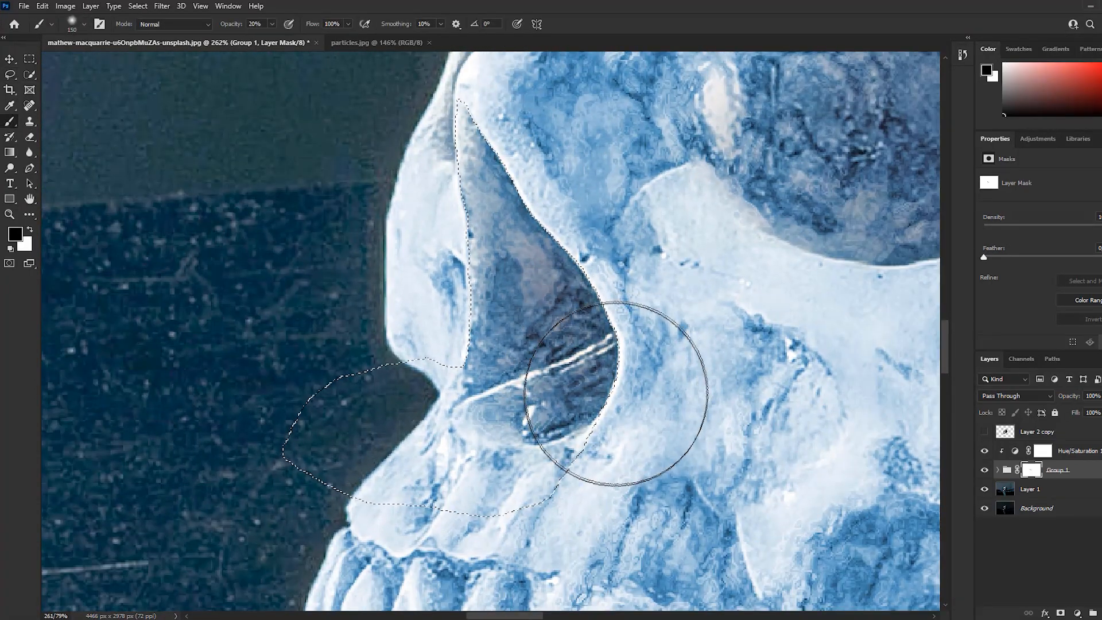
pyautogui.scroll(-2, 706, 249)
pyautogui.moveTo(706, 249); pyautogui.dragTo(527, 350)
pyautogui.hotkey('ctrl', 'd')
pyautogui.scroll(-4, 527, 350)
# Hide Group 1 and lasso the temple hollow above the cheekbone, using Layer 1 as the guide
pyautogui.click(985, 470)
pyautogui.scroll(4, 677, 172)
pyautogui.click(1030, 489)
pyautogui.scroll(3, 565, 448)
pyautogui.press('l')
pyautogui.moveTo(251, 127); pyautogui.dragTo(247, 140)
pyautogui.moveTo(549, 525); pyautogui.dragTo(250, 127)
# Show Group 1 again and paint black along the edge of the temple hollow on its mask, and deselect
pyautogui.click(984, 470)
pyautogui.click(1031, 470)
pyautogui.scroll(-3, 431, 185)
pyautogui.press('b')
pyautogui.moveTo(283, 239)
pyautogui.mouseDown()
pyautogui.moveTo(418, 480)
pyautogui.moveTo(558, 468)
pyautogui.mouseUp()
pyautogui.hotkey('ctrl', 'd')
pyautogui.scroll(-3, 362, 316)
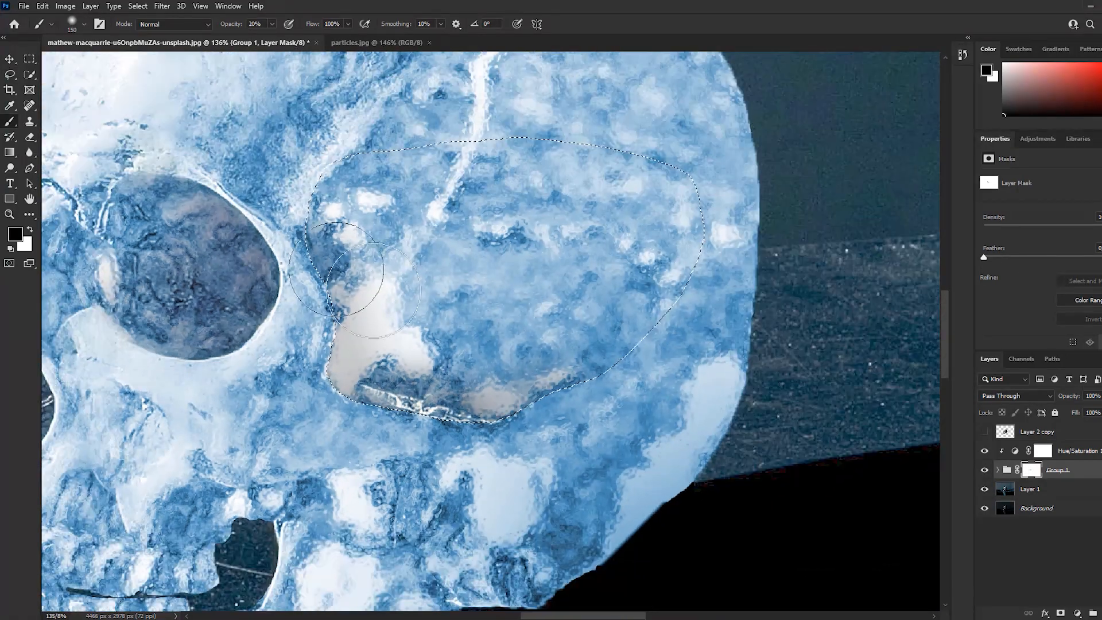
# Paint white on the Group 1 mask around the temple hollow to bring back part of the ice texture
pyautogui.press('x')
pyautogui.scroll(2, 364, 339)
pyautogui.moveTo(368, 345); pyautogui.dragTo(479, 364)
pyautogui.scroll(-5, 480, 363)
pyautogui.moveTo(724, 277)
pyautogui.mouseDown()
pyautogui.moveTo(590, 200)
pyautogui.moveTo(784, 188)
pyautogui.mouseUp()
# Hide Group 1 and lasso the recess below the cheekbone, behind the teeth, using Layer 1 as the guide
pyautogui.scroll(3, 631, 424)
pyautogui.click(984, 470)
pyautogui.click(1030, 489)
pyautogui.scroll(2, 356, 339)
pyautogui.scroll(6, 448, 330)
pyautogui.press('l')
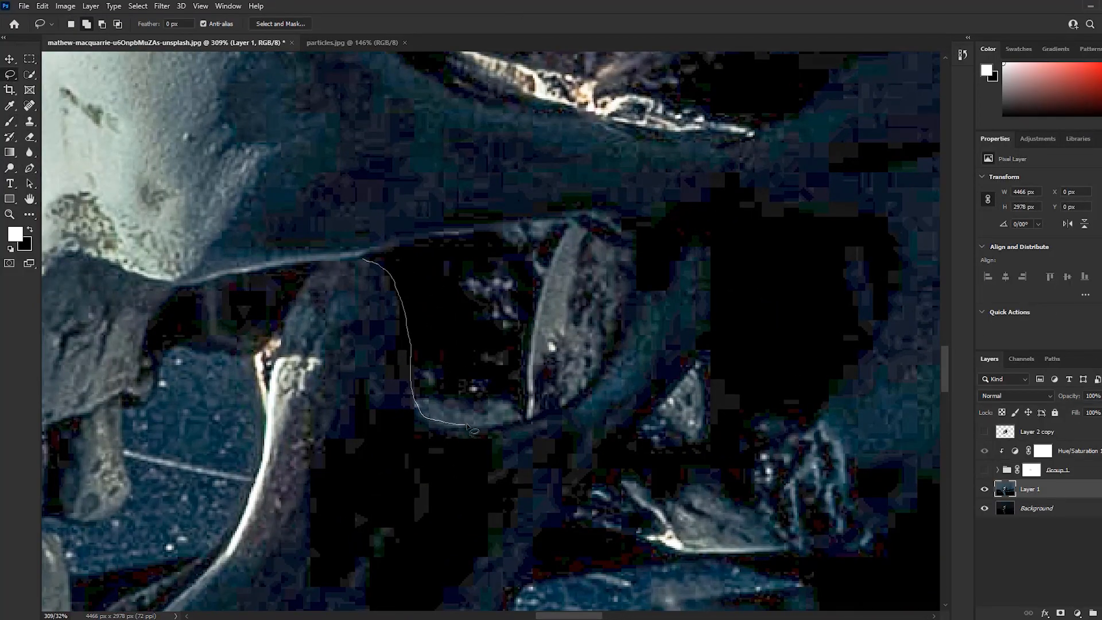
pyautogui.moveTo(363, 261); pyautogui.dragTo(361, 258)
# Show Group 1 and paint black over the recess below the cheekbone on its mask, and deselect it
pyautogui.click(984, 470)
pyautogui.click(1031, 470)
pyautogui.scroll(-1, 459, 322)
pyautogui.press('b')
pyautogui.press('x')
pyautogui.moveTo(499, 281)
pyautogui.mouseDown()
pyautogui.moveTo(463, 394)
pyautogui.moveTo(514, 344)
pyautogui.mouseUp()
pyautogui.hotkey('ctrl', 'd')
pyautogui.scroll(-4, 516, 345)
pyautogui.moveTo(517, 345); pyautogui.dragTo(387, 373)
# Compare the area behind the jaw with Group 1 hidden and shown to locate the remaining recesses
pyautogui.click(984, 470)
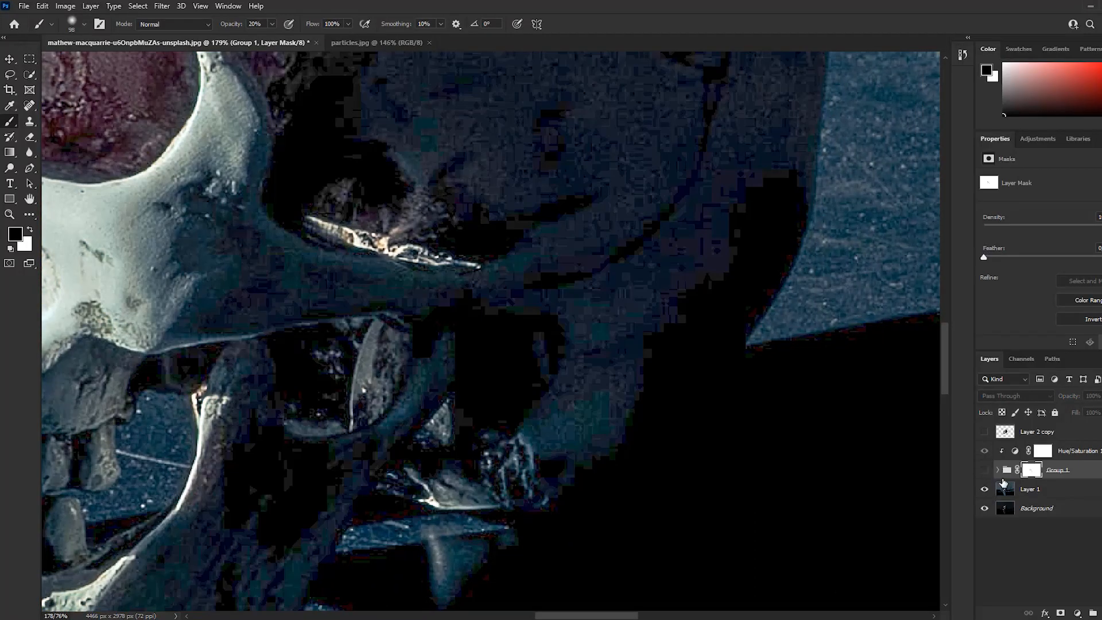
pyautogui.click(1033, 490)
pyautogui.scroll(3, 518, 404)
pyautogui.moveTo(518, 405); pyautogui.dragTo(602, 343)
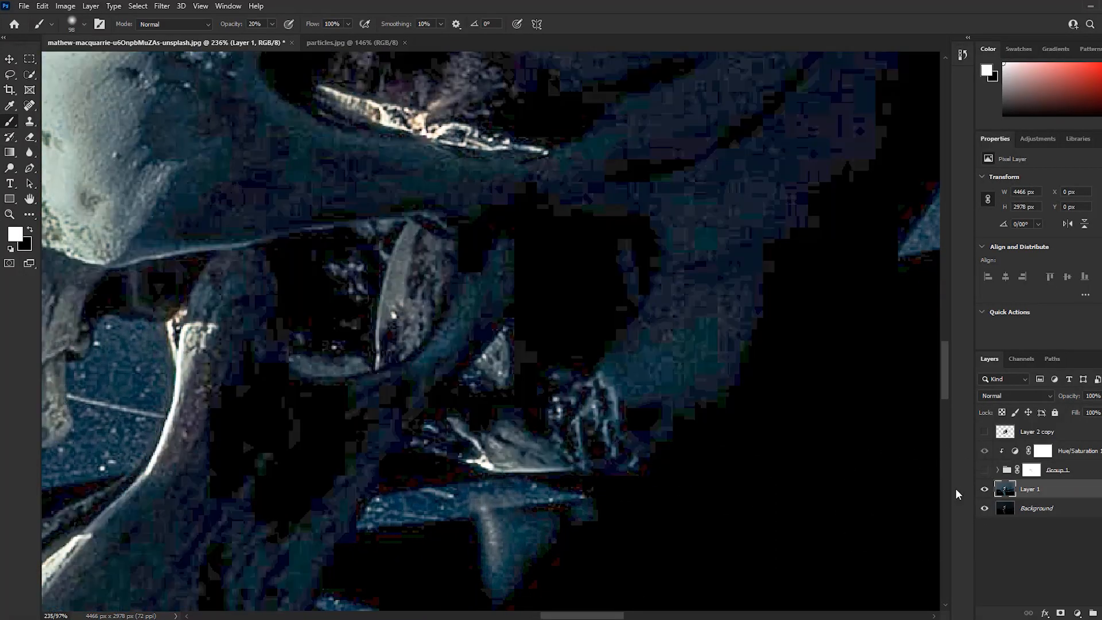
pyautogui.click(985, 471)
pyautogui.click(986, 472)
pyautogui.click(985, 471)
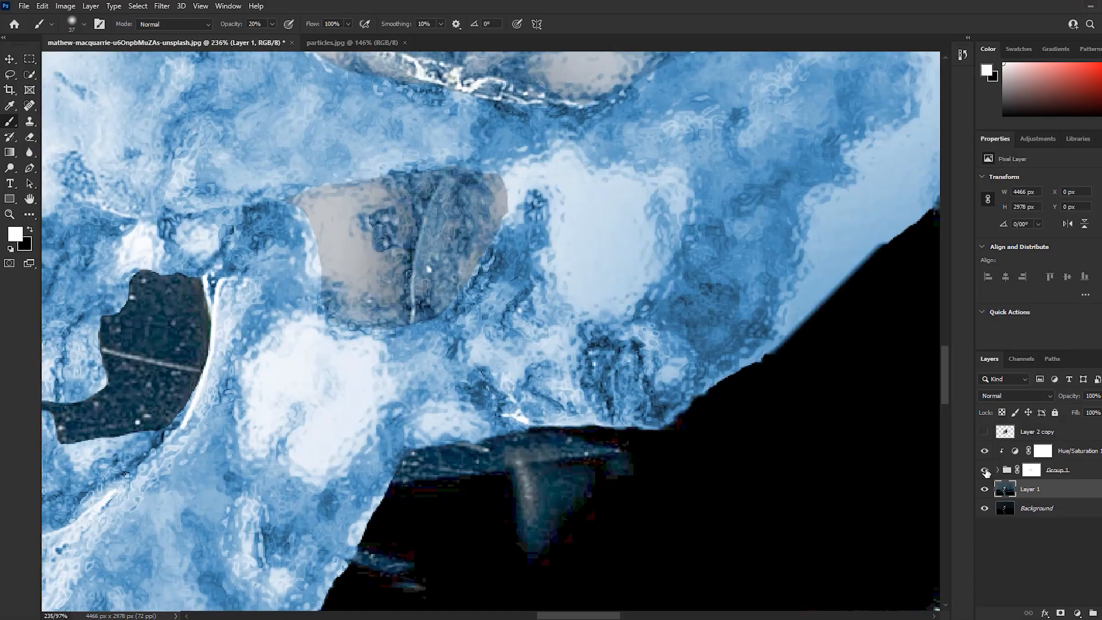
pyautogui.scroll(4, 542, 456)
# Hide Group 1 and lasso the gap under the skull base, just behind the jaw
pyautogui.click(985, 470)
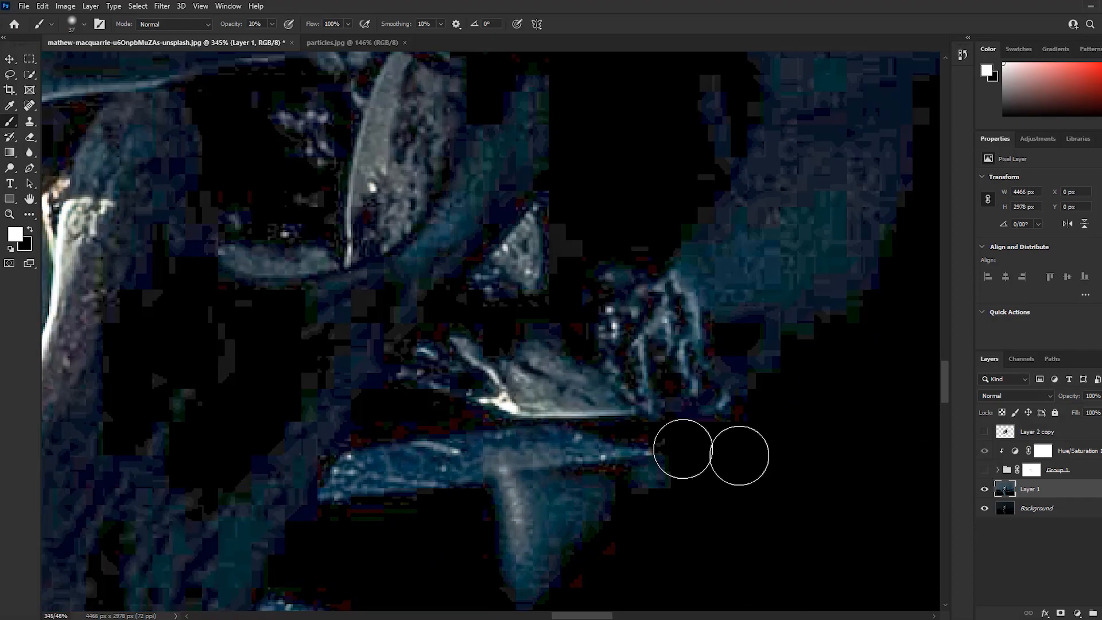
pyautogui.scroll(4, 347, 413)
pyautogui.press('l')
pyautogui.moveTo(671, 429); pyautogui.dragTo(339, 519)
# Show Group 1, paint its mask black at 100% brush opacity in the gap behind the jaw, and deselect
pyautogui.click(985, 470)
pyautogui.press('b')
pyautogui.press('x')
pyautogui.click(273, 25)
pyautogui.click(1031, 470)
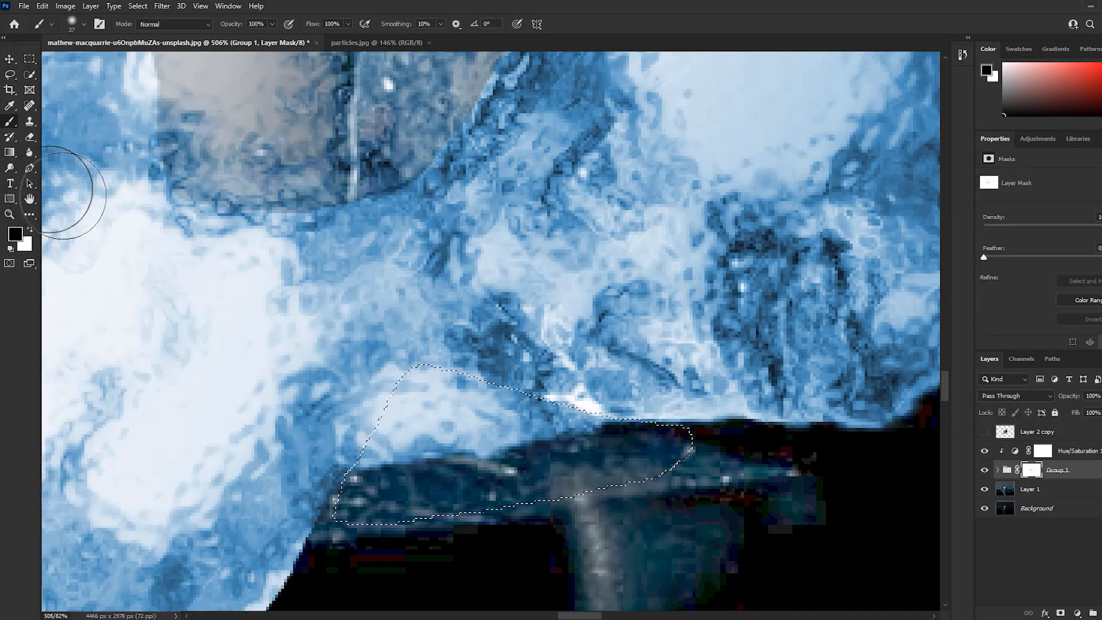
pyautogui.click(498, 407)
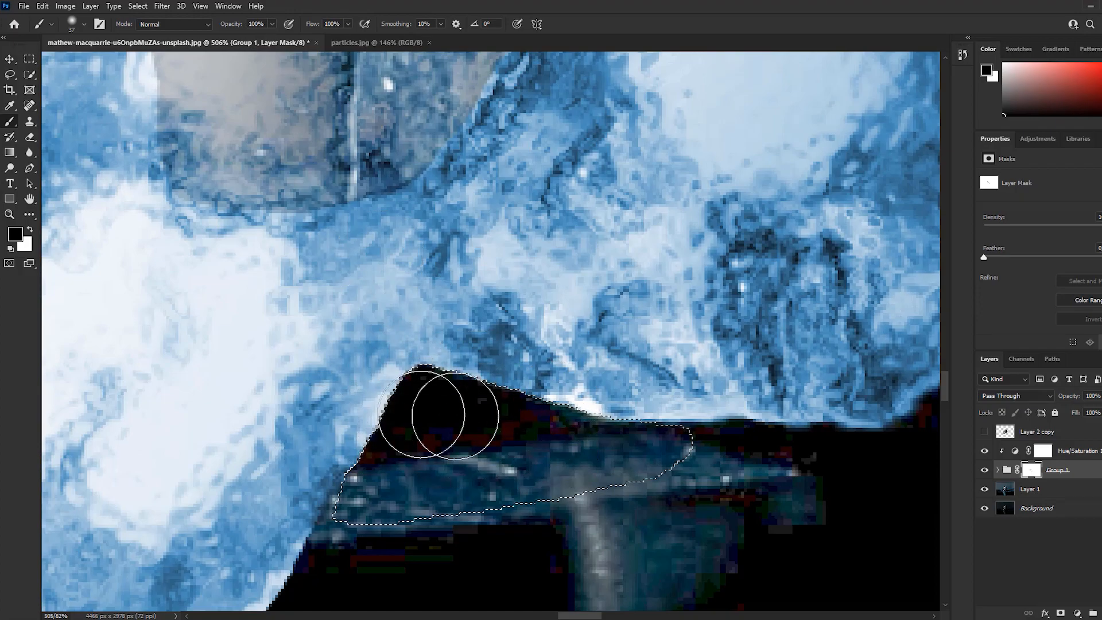
pyautogui.hotkey('ctrl', 'd')
# Hide Group 1 and lasso the lower rear of the skull behind the jawbone, using Layer 1 as the guide
pyautogui.scroll(-3, 529, 447)
pyautogui.scroll(1, 529, 447)
pyautogui.click(985, 470)
pyautogui.click(1030, 489)
pyautogui.press('l')
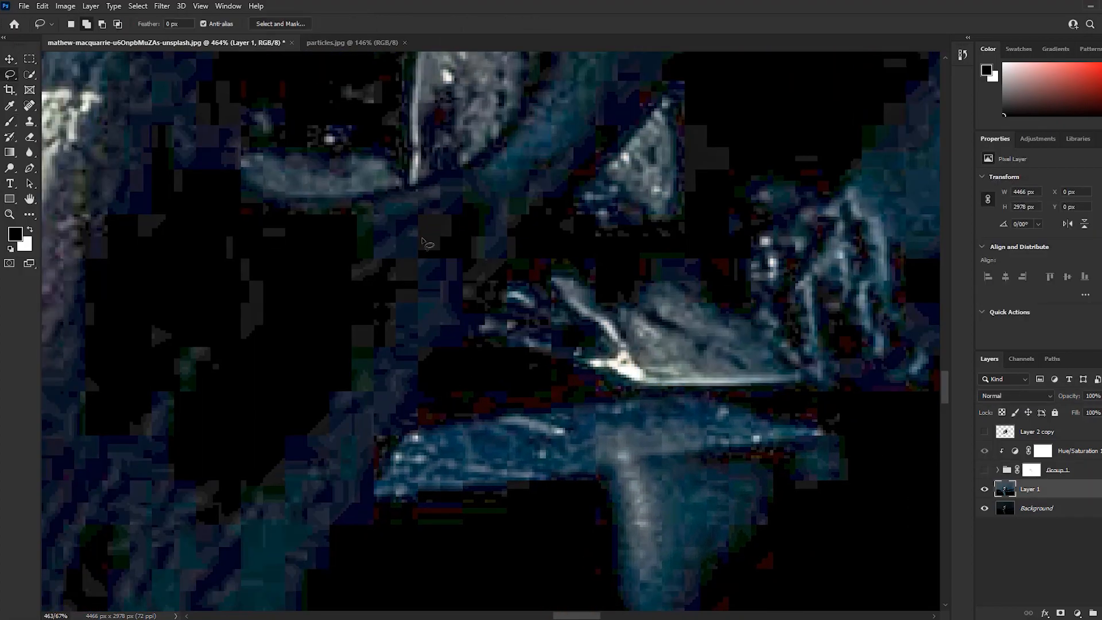
pyautogui.scroll(-2, 403, 531)
pyautogui.moveTo(587, 255)
pyautogui.mouseDown()
pyautogui.moveTo(918, 172)
pyautogui.moveTo(861, 516)
pyautogui.mouseUp()
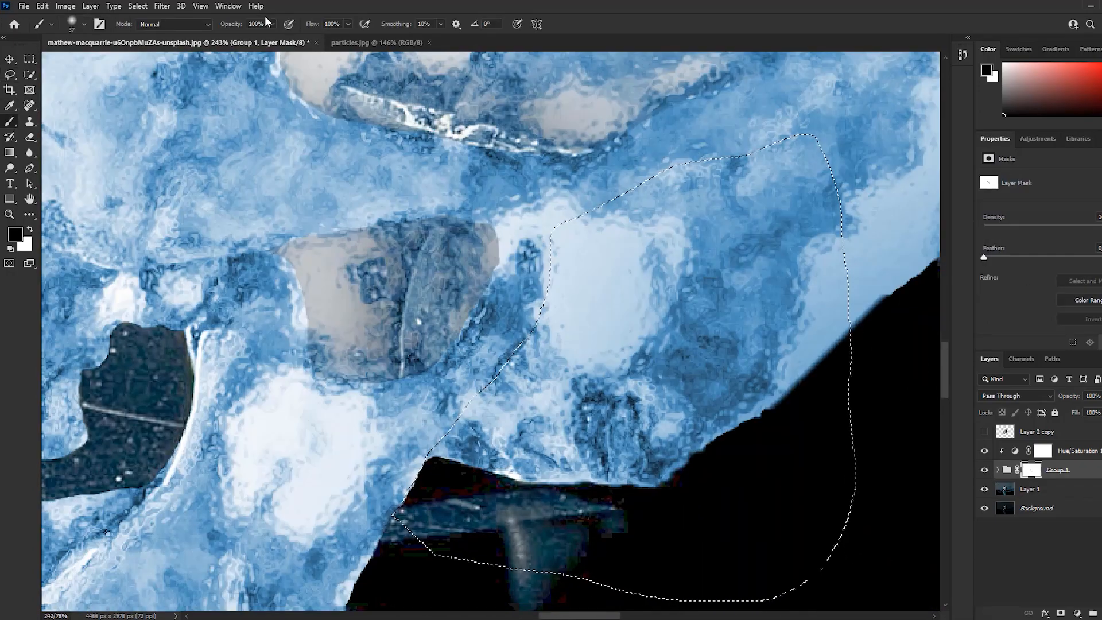
# Set the brush opacity to 20% and paint black inside the rear skull selection on the Group 1 mask
pyautogui.click(259, 24)
pyautogui.write('20')
pyautogui.press('Return')
pyautogui.moveTo(566, 276)
pyautogui.mouseDown()
pyautogui.moveTo(493, 368)
pyautogui.moveTo(562, 252)
pyautogui.moveTo(654, 230)
pyautogui.mouseUp()
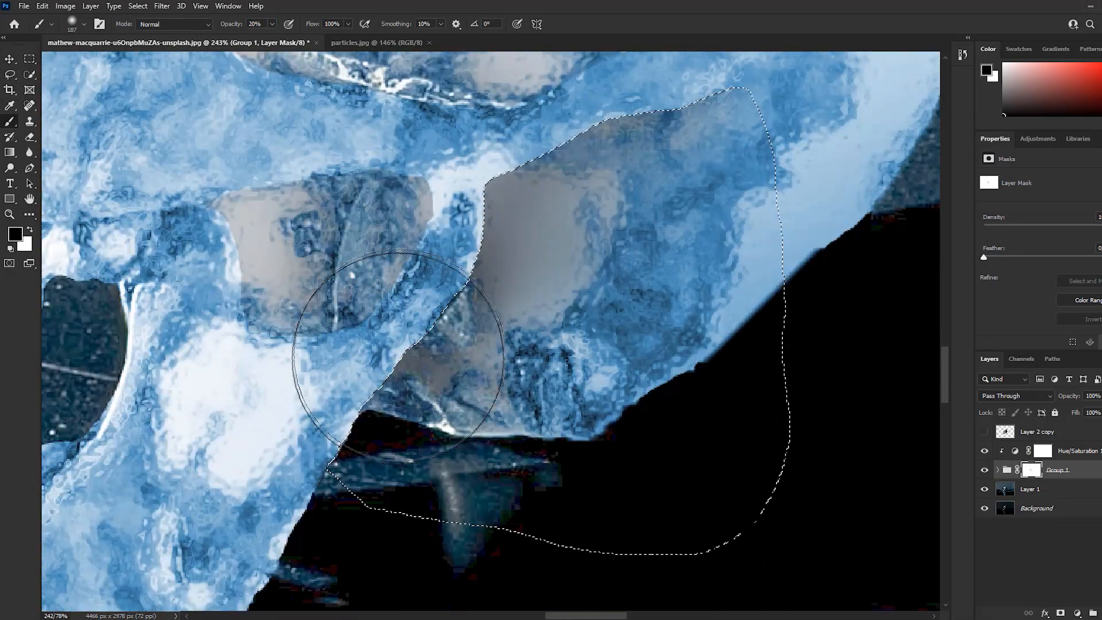
# Blend the rear skull shading inside the selection on the Group 1 mask with black and white strokes at 20% opacity, and deselect
pyautogui.moveTo(423, 330); pyautogui.dragTo(614, 212)
pyautogui.press('x')
pyautogui.moveTo(554, 250); pyautogui.dragTo(463, 324)
pyautogui.moveTo(378, 275)
pyautogui.mouseDown()
pyautogui.moveTo(295, 425)
pyautogui.moveTo(367, 321)
pyautogui.mouseUp()
pyautogui.scroll(-2, 453, 315)
pyautogui.moveTo(472, 239); pyautogui.dragTo(404, 464)
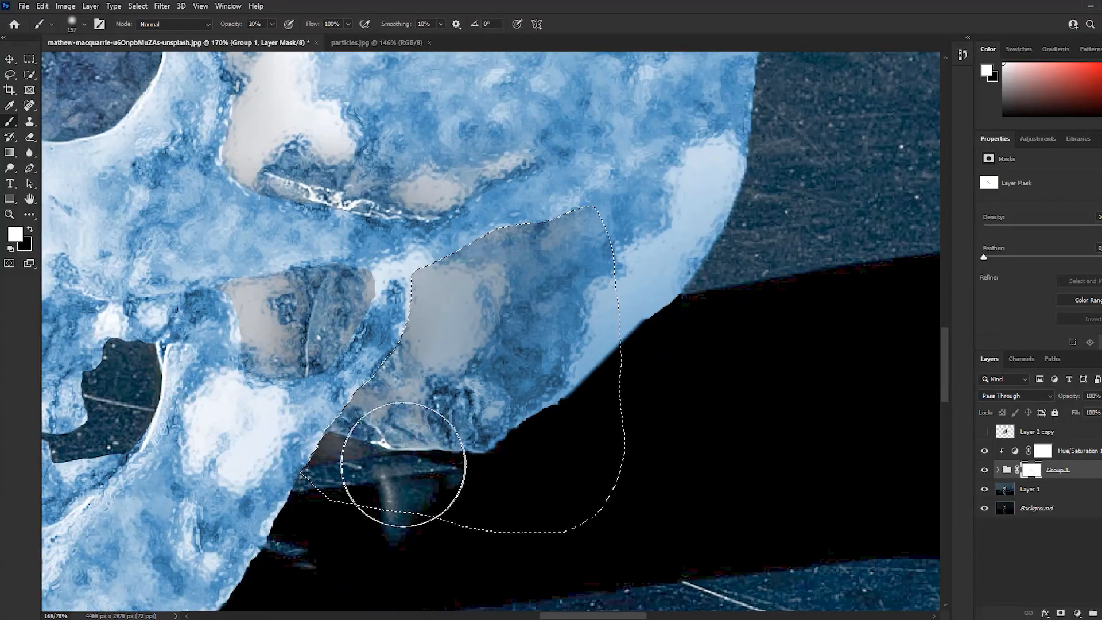
pyautogui.hotkey('ctrl', 'd')
# Soften the shading edges at the rear base of the skull on the Group 1 mask, alternating white and black strokes at 20% opacity
pyautogui.scroll(-7, 505, 402)
pyautogui.scroll(4, 459, 390)
pyautogui.moveTo(505, 367); pyautogui.dragTo(591, 321)
pyautogui.press('x')
pyautogui.moveTo(620, 313)
pyautogui.mouseDown()
pyautogui.moveTo(594, 312)
pyautogui.moveTo(648, 271)
pyautogui.mouseUp()
pyautogui.scroll(4, 574, 390)
pyautogui.moveTo(613, 357); pyautogui.dragTo(467, 504)
pyautogui.scroll(4, 481, 308)
pyautogui.moveTo(480, 308); pyautogui.dragTo(521, 411)
pyautogui.moveTo(534, 411)
pyautogui.mouseDown()
pyautogui.moveTo(521, 411)
pyautogui.moveTo(573, 355)
pyautogui.mouseUp()
pyautogui.moveTo(573, 356); pyautogui.dragTo(507, 459)
pyautogui.scroll(-4, 497, 384)
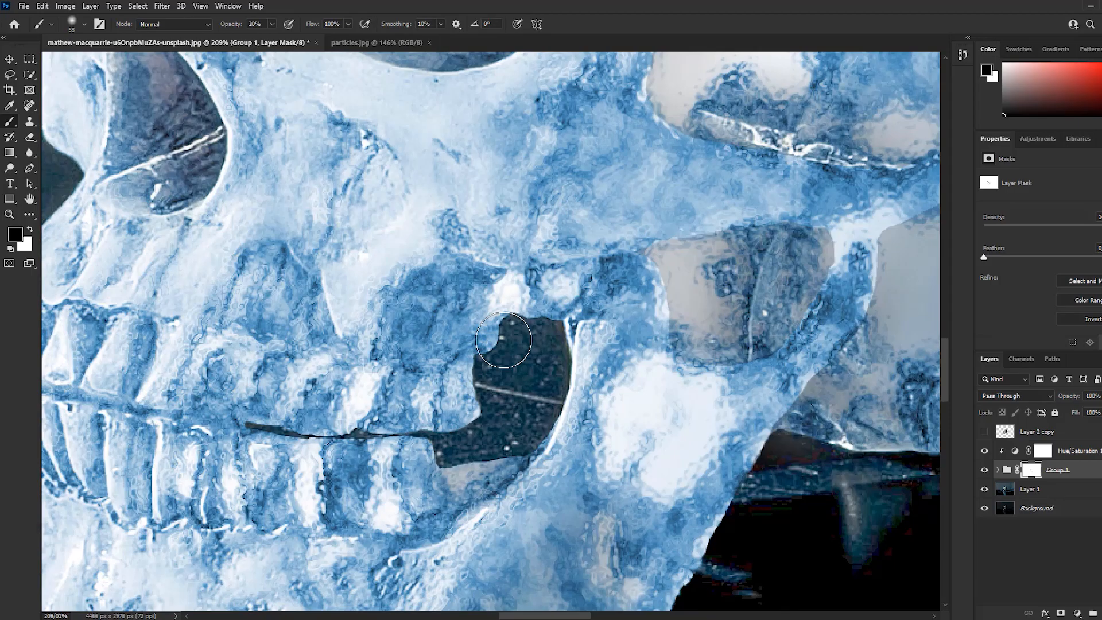
# Refine the Group 1 mask around the jaw opening and cheekbone with smaller black and white strokes at low opacity
pyautogui.scroll(-3, 504, 340)
pyautogui.moveTo(503, 340); pyautogui.dragTo(646, 302)
pyautogui.moveTo(677, 86); pyautogui.dragTo(459, 551)
pyautogui.scroll(-10, 480, 266)
pyautogui.moveTo(550, 392); pyautogui.dragTo(558, 296)
pyautogui.scroll(6, 557, 296)
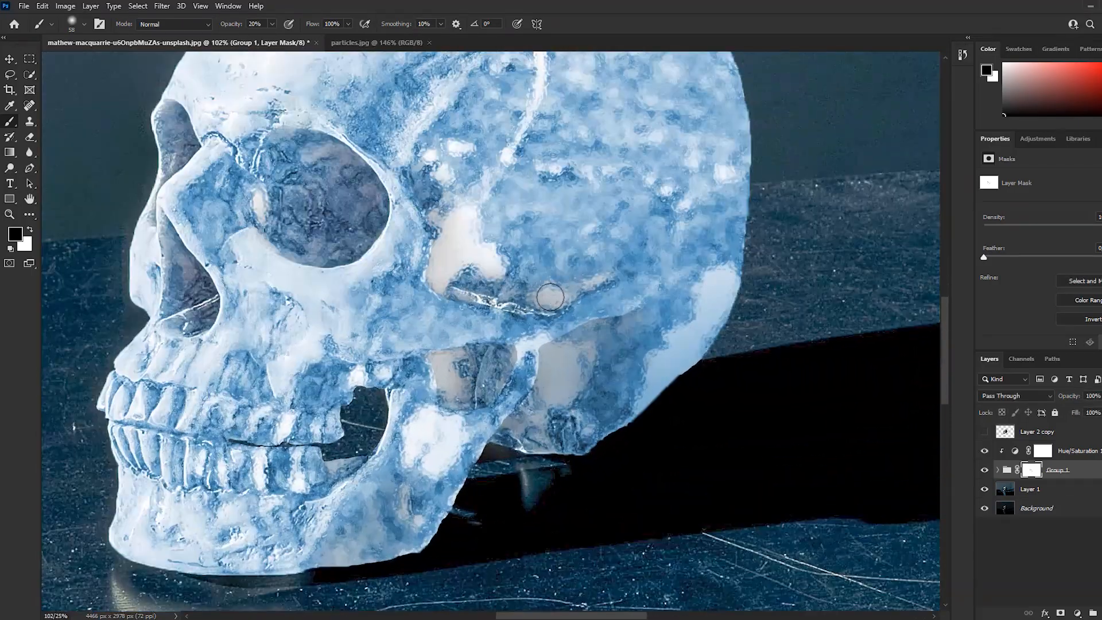
pyautogui.scroll(5, 557, 296)
pyautogui.moveTo(313, 24); pyautogui.dragTo(281, 27)
pyautogui.moveTo(399, 300); pyautogui.dragTo(411, 299)
pyautogui.press('x')
pyautogui.moveTo(414, 409); pyautogui.dragTo(444, 334)
pyautogui.moveTo(444, 334); pyautogui.dragTo(494, 389)
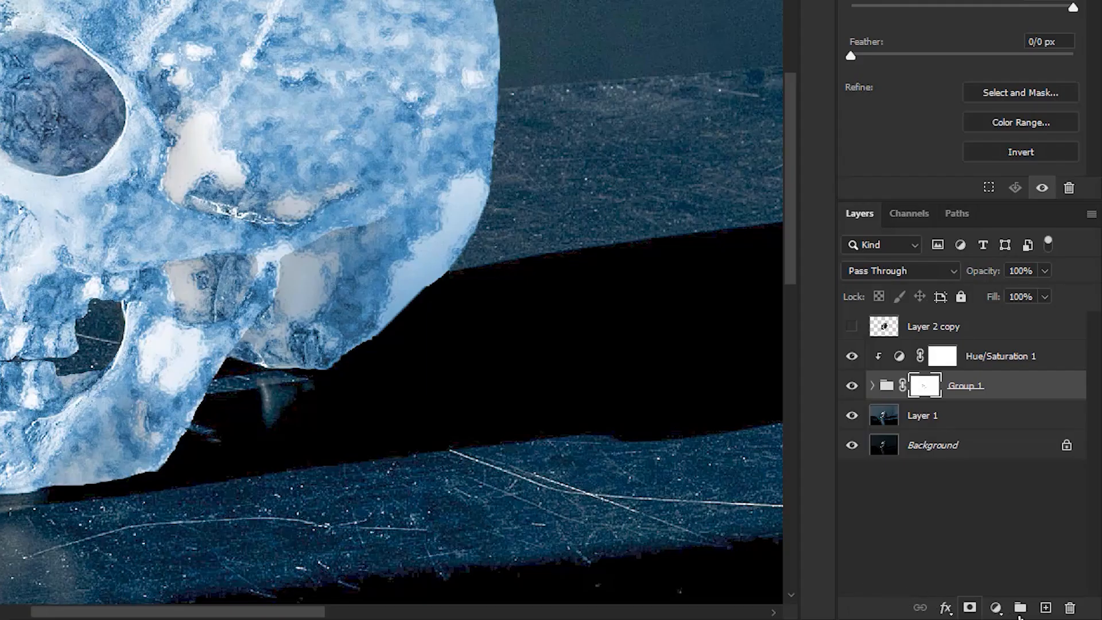
# Add a new layer clipped to Group 1 and set up a soft white brush at 21% opacity
pyautogui.click(1044, 613)
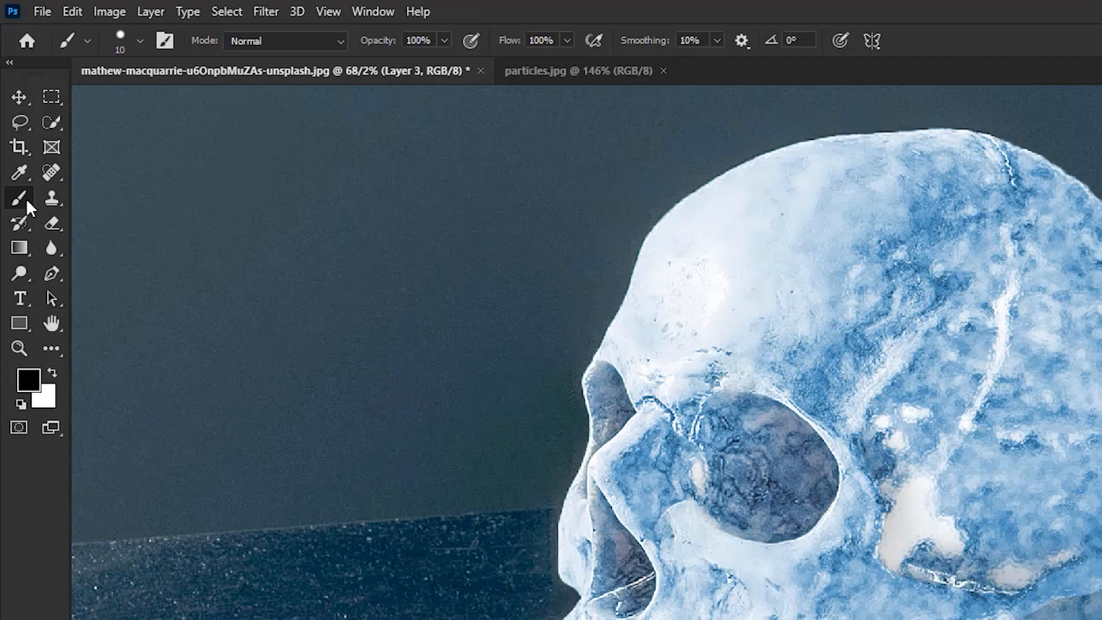
pyautogui.press('x')
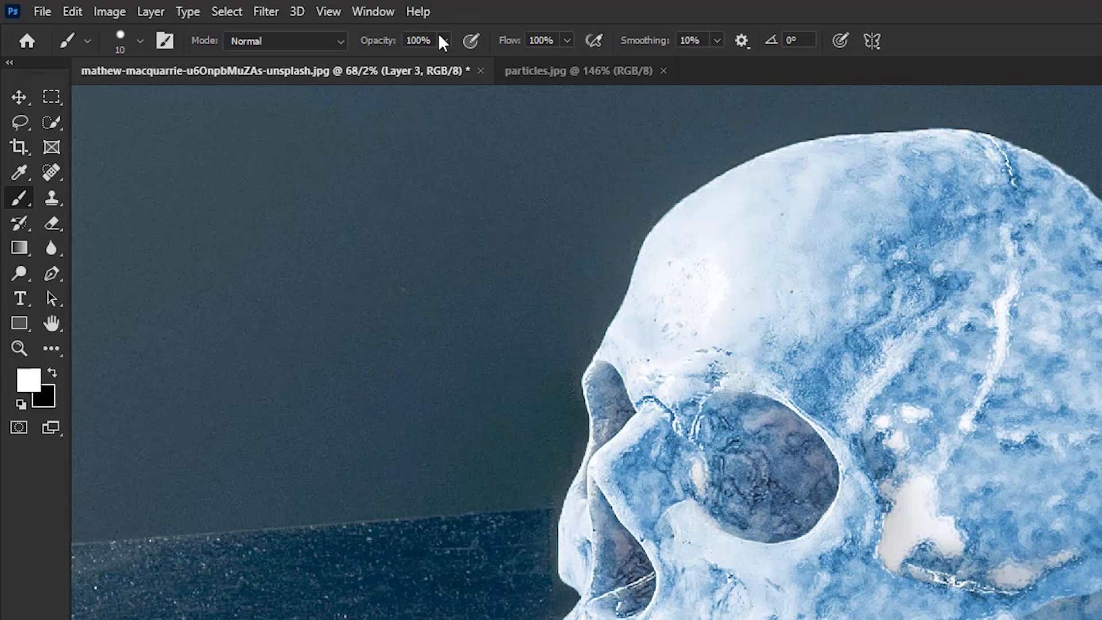
pyautogui.moveTo(393, 63); pyautogui.dragTo(372, 64)
pyautogui.moveTo(803, 332)
pyautogui.mouseDown()
pyautogui.moveTo(779, 499)
pyautogui.moveTo(934, 443)
pyautogui.mouseUp()
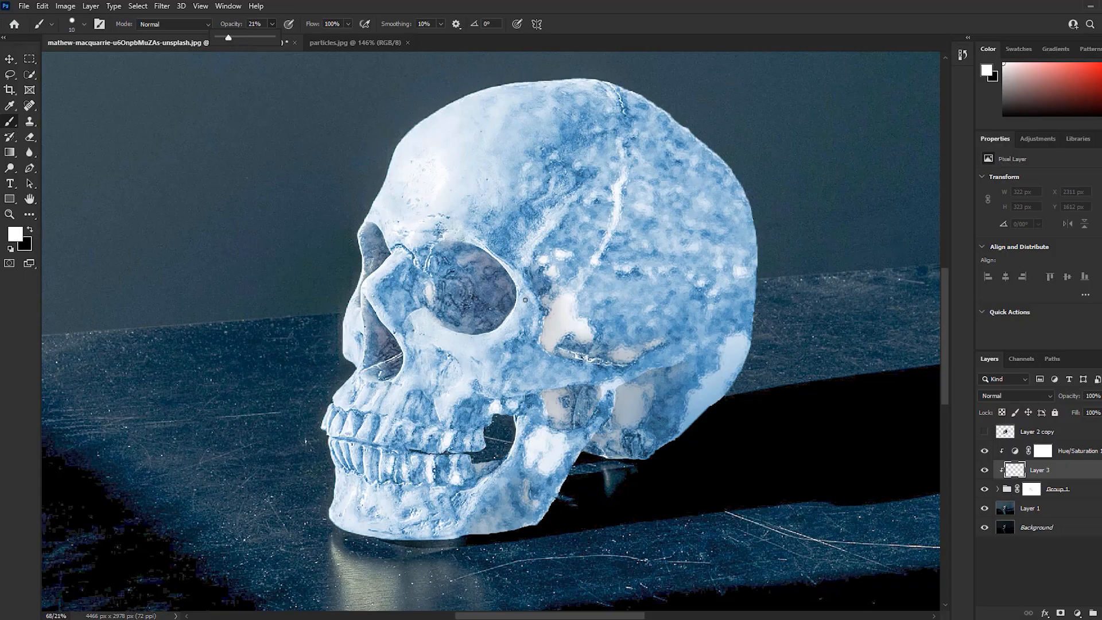
pyautogui.moveTo(631, 256); pyautogui.dragTo(675, 216)
pyautogui.rightClick(631, 219)
pyautogui.moveTo(772, 279); pyautogui.dragTo(657, 280)
pyautogui.press('Return')
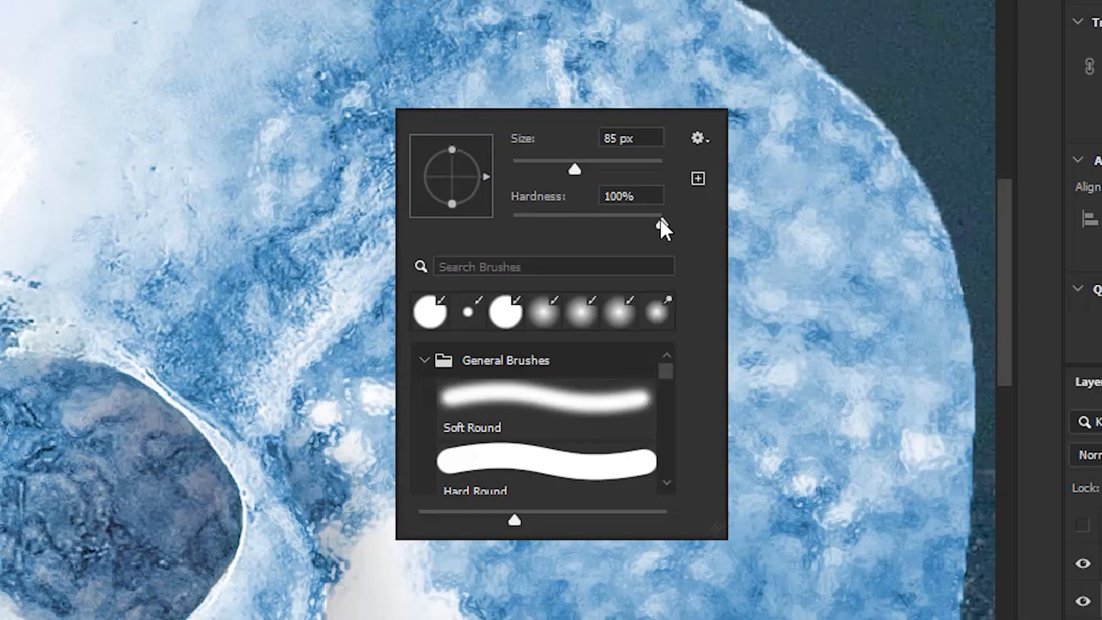
# Paint faint white highlights along the skull's edges and ridges on Layer 3 at 21% brush opacity
pyautogui.moveTo(323, 101)
pyautogui.mouseDown()
pyautogui.moveTo(344, 300)
pyautogui.moveTo(461, 158)
pyautogui.mouseUp()
pyautogui.moveTo(218, 330); pyautogui.dragTo(266, 250)
pyautogui.scroll(2, 267, 250)
pyautogui.moveTo(573, 292); pyautogui.dragTo(596, 321)
pyautogui.scroll(-2, 600, 327)
pyautogui.moveTo(642, 459)
pyautogui.mouseDown()
pyautogui.moveTo(620, 380)
pyautogui.moveTo(577, 312)
pyautogui.mouseUp()
pyautogui.moveTo(690, 331); pyautogui.dragTo(703, 342)
pyautogui.moveTo(705, 344)
pyautogui.mouseDown()
pyautogui.moveTo(612, 476)
pyautogui.moveTo(696, 597)
pyautogui.mouseUp()
pyautogui.moveTo(743, 226); pyautogui.dragTo(438, 208)
pyautogui.moveTo(438, 208)
pyautogui.mouseDown()
pyautogui.moveTo(573, 160)
pyautogui.moveTo(436, 300)
pyautogui.mouseUp()
pyautogui.moveTo(359, 456); pyautogui.dragTo(395, 330)
pyautogui.scroll(6, 394, 330)
pyautogui.moveTo(615, 232)
pyautogui.mouseDown()
pyautogui.moveTo(591, 232)
pyautogui.moveTo(525, 303)
pyautogui.mouseUp()
pyautogui.moveTo(516, 505); pyautogui.dragTo(490, 173)
pyautogui.moveTo(772, 390)
pyautogui.mouseDown()
pyautogui.moveTo(672, 406)
pyautogui.moveTo(427, 344)
pyautogui.moveTo(401, 277)
pyautogui.mouseUp()
pyautogui.moveTo(499, 379); pyautogui.dragTo(375, 362)
pyautogui.moveTo(597, 393); pyautogui.dragTo(651, 404)
pyautogui.moveTo(769, 344)
pyautogui.mouseDown()
pyautogui.moveTo(625, 330)
pyautogui.moveTo(279, 447)
pyautogui.mouseUp()
pyautogui.scroll(5, 589, 347)
pyautogui.moveTo(614, 307)
pyautogui.mouseDown()
pyautogui.moveTo(529, 457)
pyautogui.moveTo(425, 478)
pyautogui.mouseUp()
pyautogui.moveTo(464, 524); pyautogui.dragTo(523, 532)
pyautogui.moveTo(591, 249)
pyautogui.mouseDown()
pyautogui.moveTo(645, 263)
pyautogui.moveTo(350, 330)
pyautogui.moveTo(353, 367)
pyautogui.mouseUp()
pyautogui.moveTo(556, 256); pyautogui.dragTo(156, 391)
pyautogui.moveTo(307, 396); pyautogui.dragTo(492, 320)
# Add white highlight strokes around the cheekbone and rear jawbone on Layer 3
pyautogui.press('x')
pyautogui.scroll(-13, 631, 296)
pyautogui.press('x')
pyautogui.scroll(7, 633, 291)
pyautogui.moveTo(634, 291); pyautogui.dragTo(468, 492)
pyautogui.moveTo(467, 492); pyautogui.dragTo(540, 424)
pyautogui.moveTo(540, 425)
pyautogui.mouseDown()
pyautogui.moveTo(475, 494)
pyautogui.moveTo(381, 480)
pyautogui.moveTo(394, 406)
pyautogui.mouseUp()
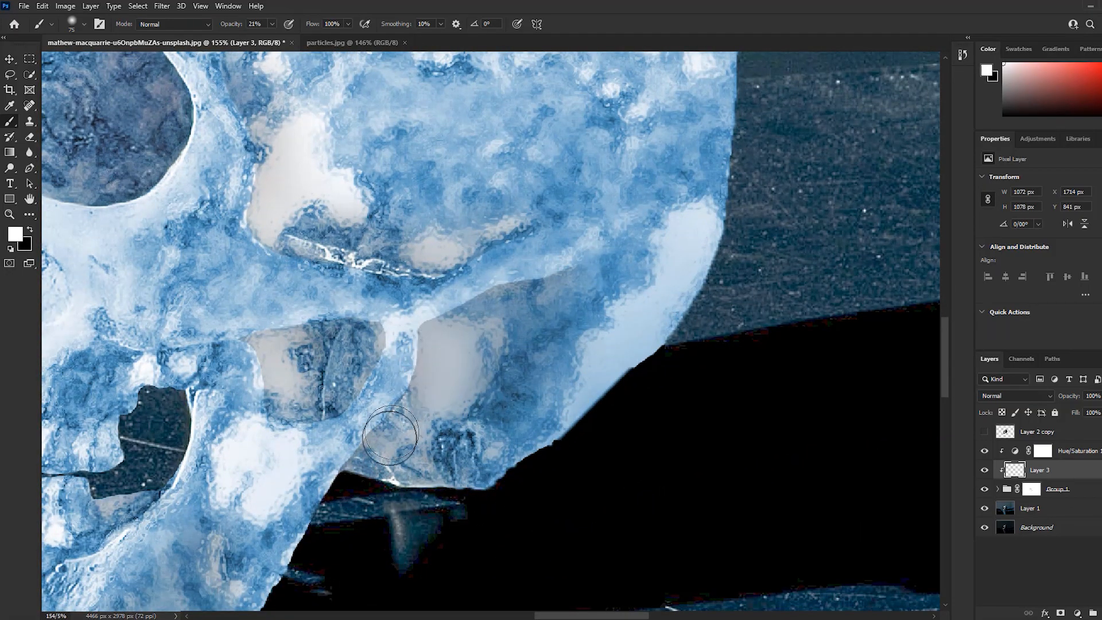
pyautogui.scroll(-6, 732, 423)
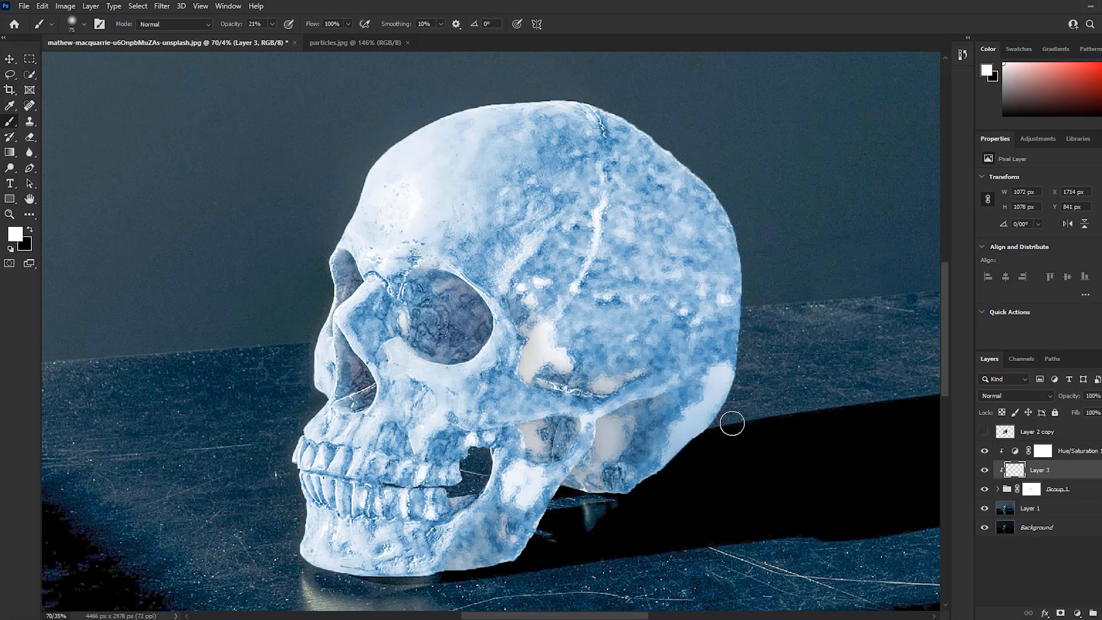
# Apply a blue Outer Glow to Group 1 with Screen blending, 31% opacity, 0% spread and 250 px size
pyautogui.click(1095, 493)
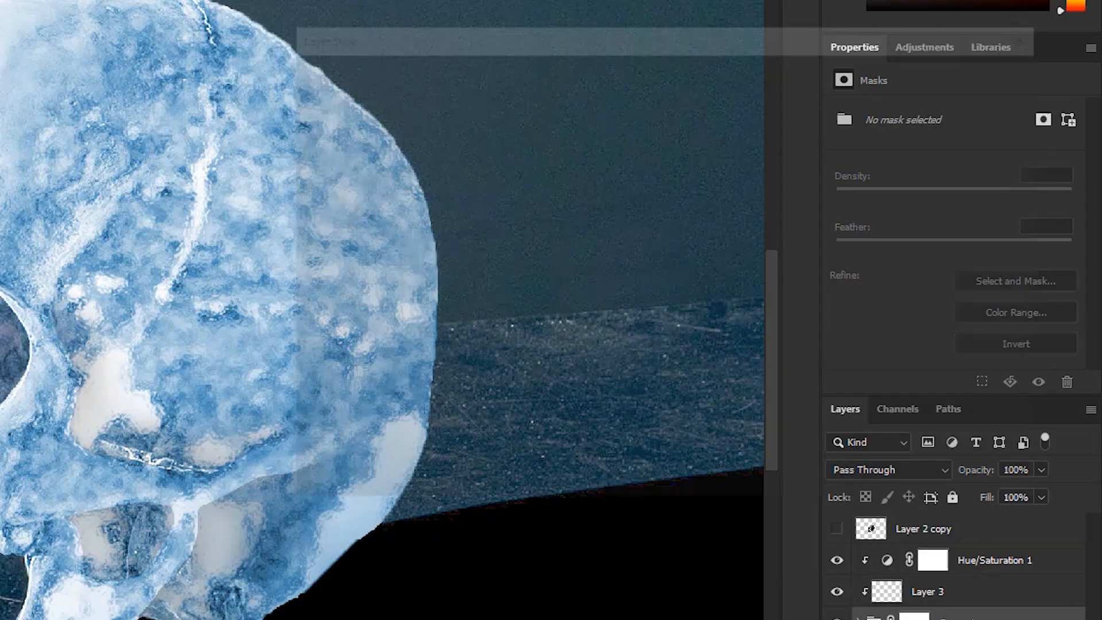
pyautogui.doubleClick(1017, 412)
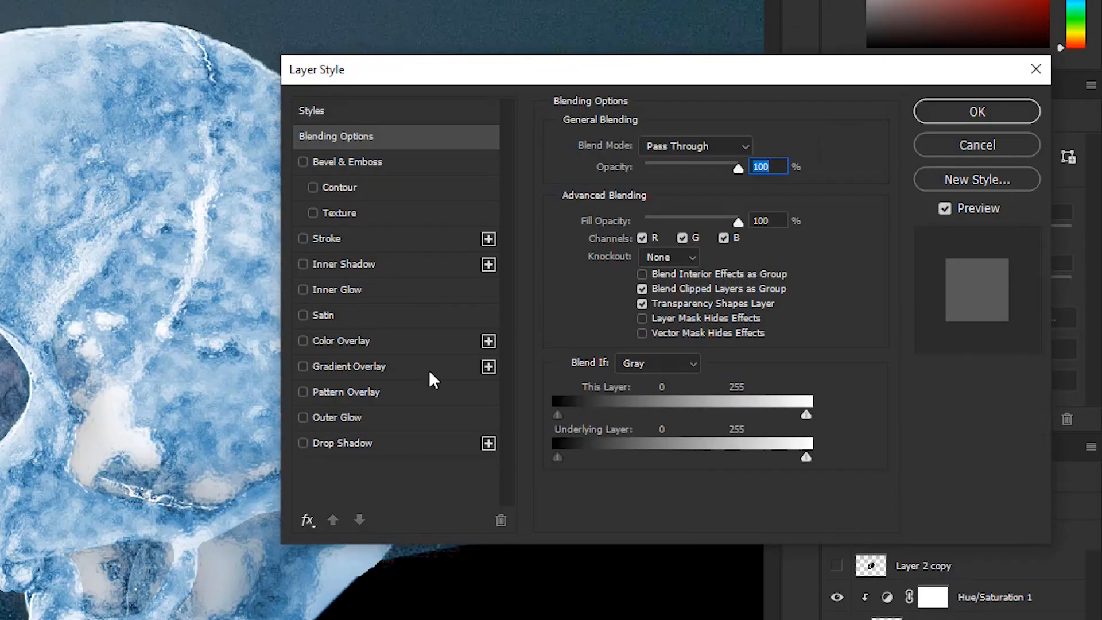
pyautogui.click(392, 418)
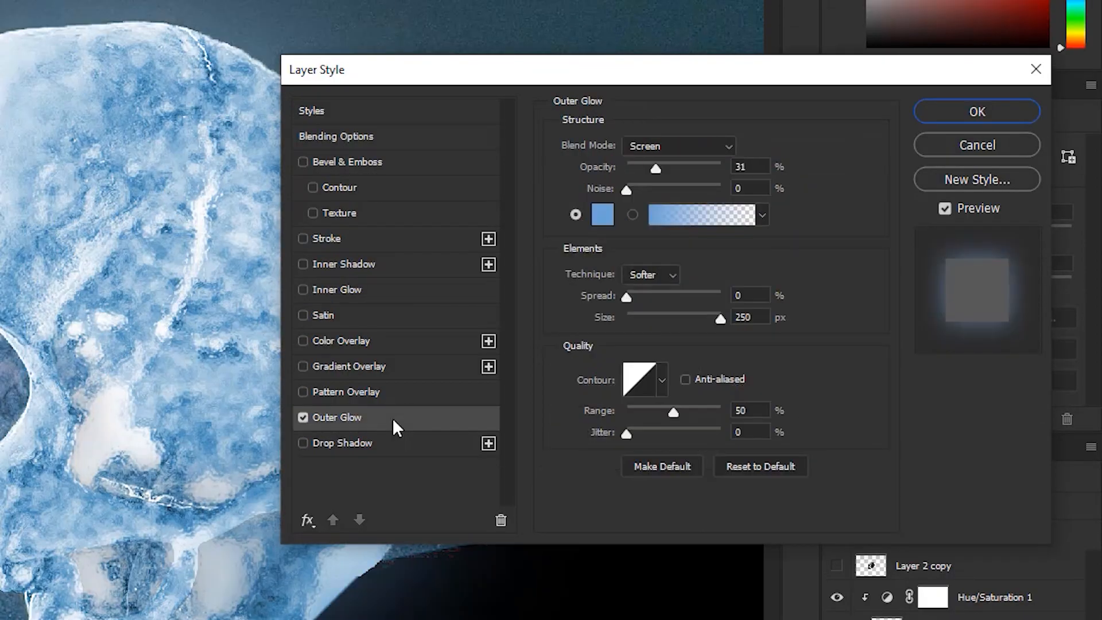
pyautogui.moveTo(537, 75); pyautogui.dragTo(554, 73)
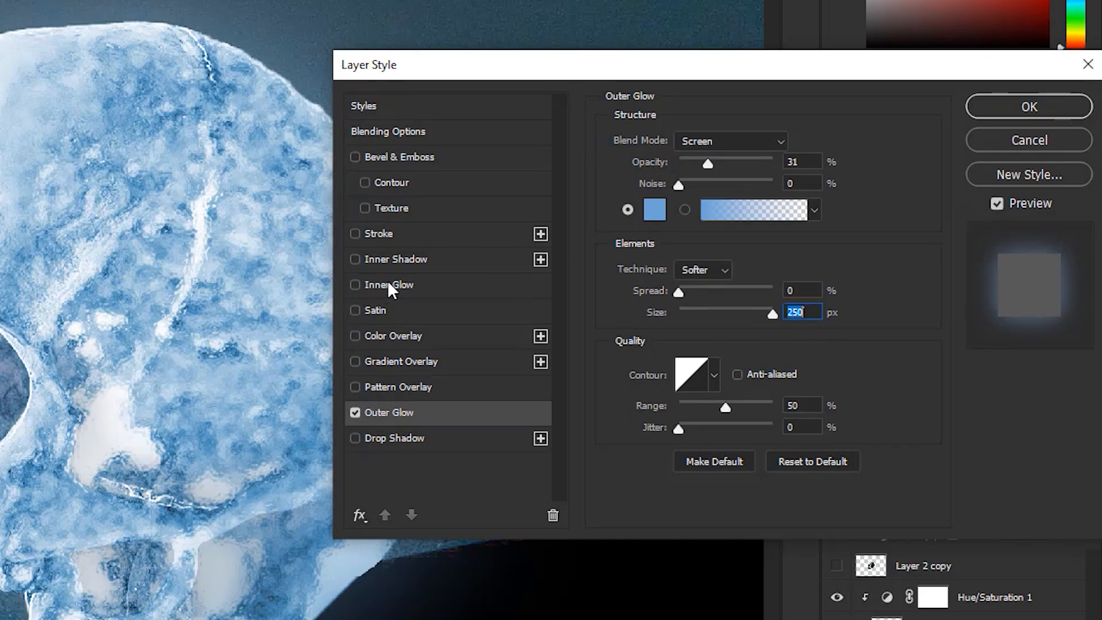
# Add a blue centre-sourced Inner Glow with Overlay blending, 83% opacity, 19% choke and 106 px size, and compare the effects on and off
pyautogui.click(389, 287)
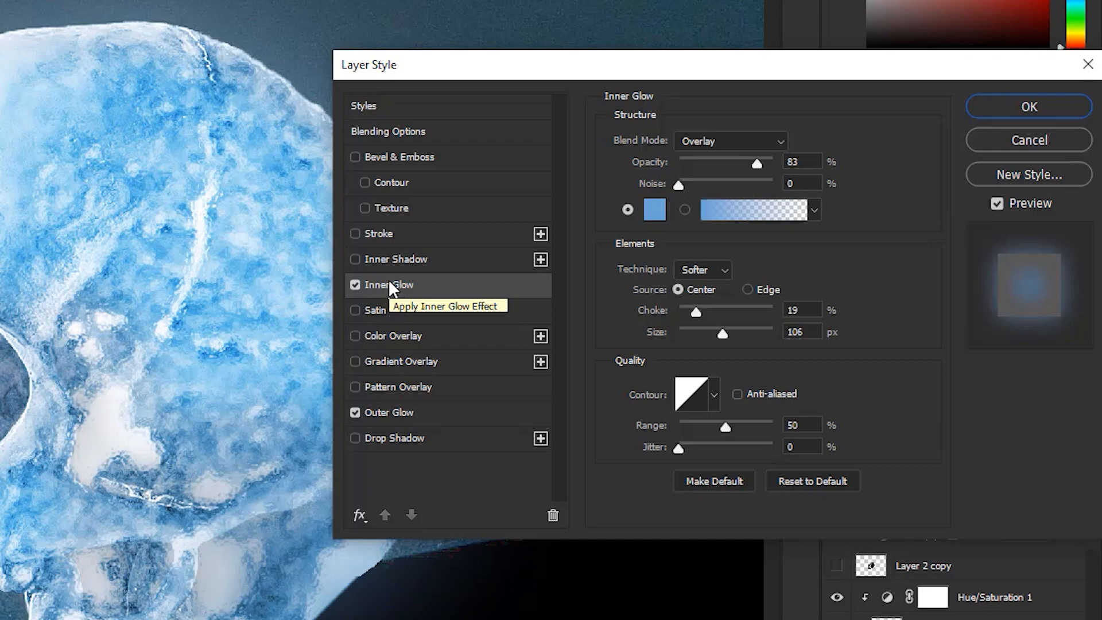
pyautogui.click(1003, 108)
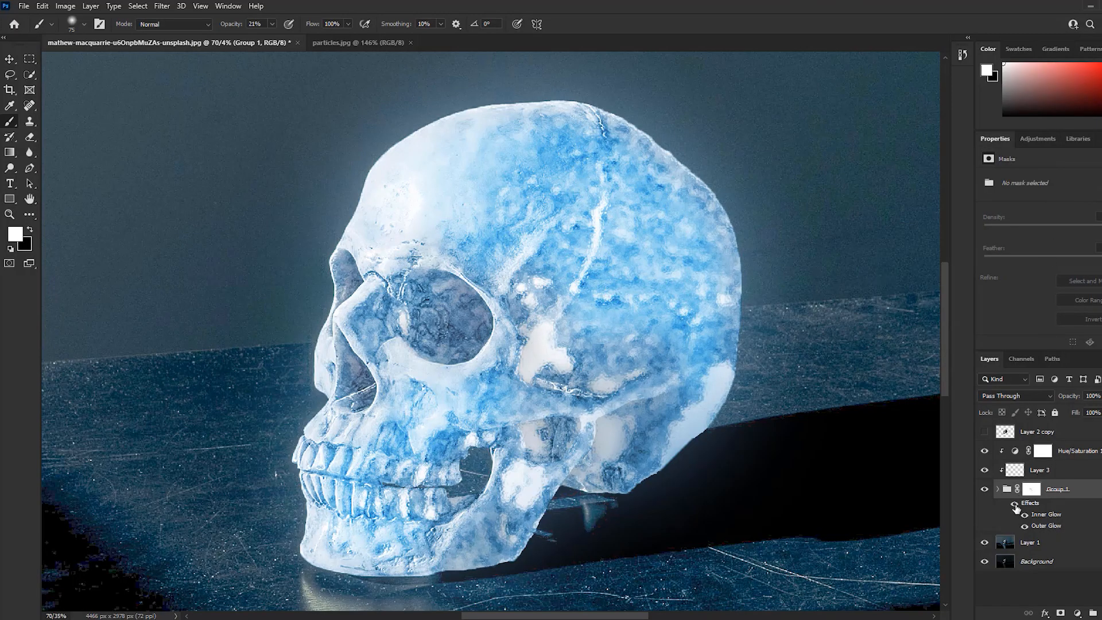
pyautogui.click(1014, 504)
pyautogui.click(1014, 504)
pyautogui.click(1014, 504)
pyautogui.click(1014, 504)
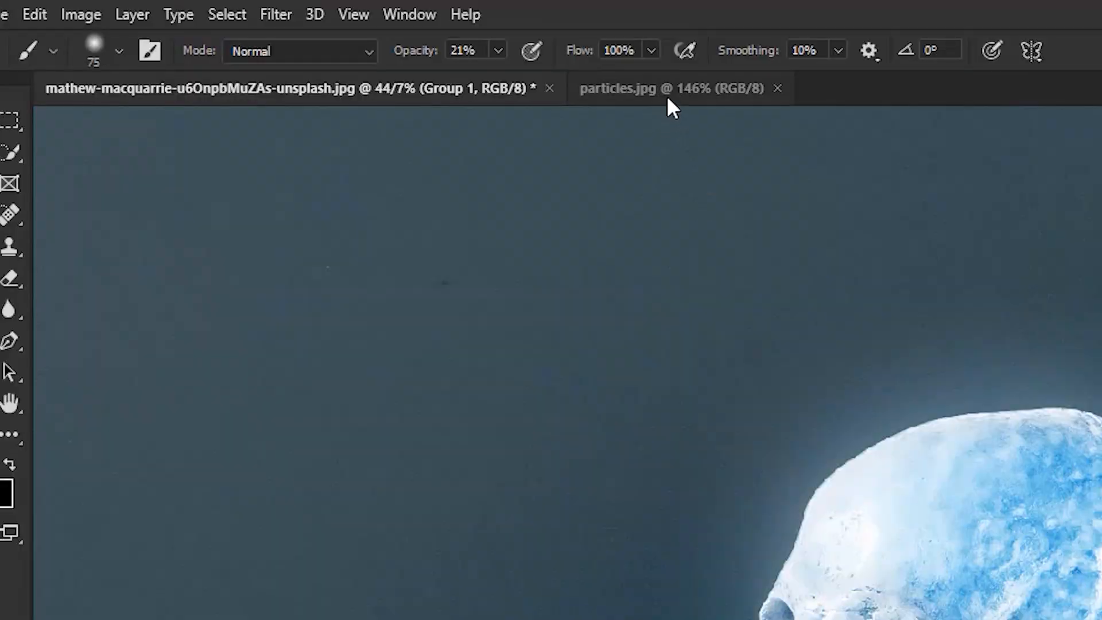
# Switch to particles.jpg, duplicate its Background layer and convert the copy with a Black & White adjustment
pyautogui.click(668, 98)
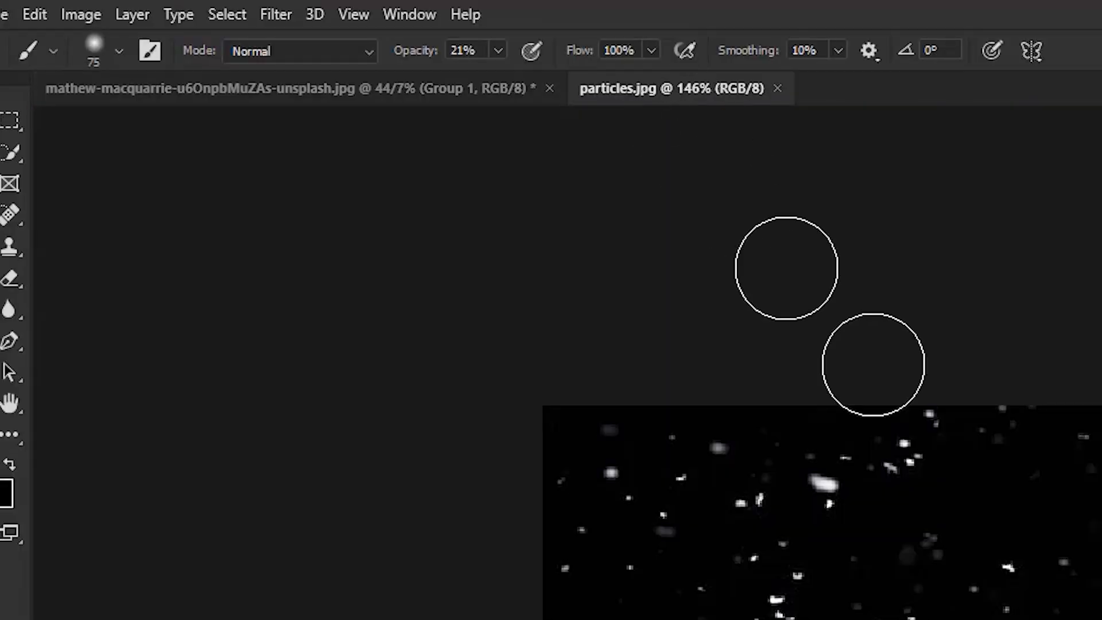
pyautogui.scroll(3, 542, 343)
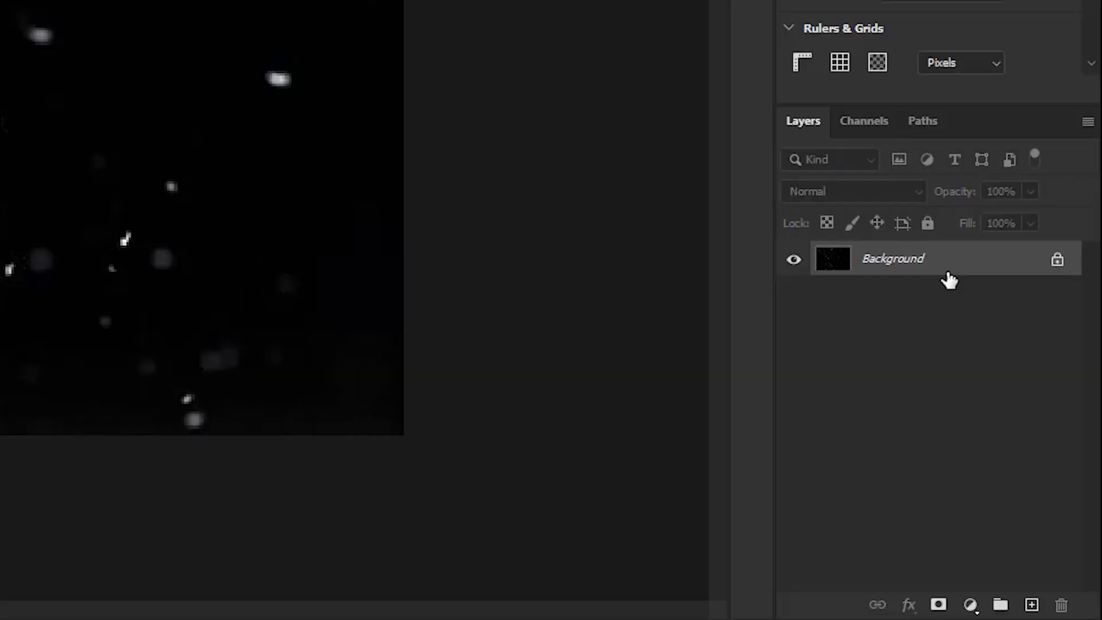
pyautogui.hotkey('ctrl', 'j')
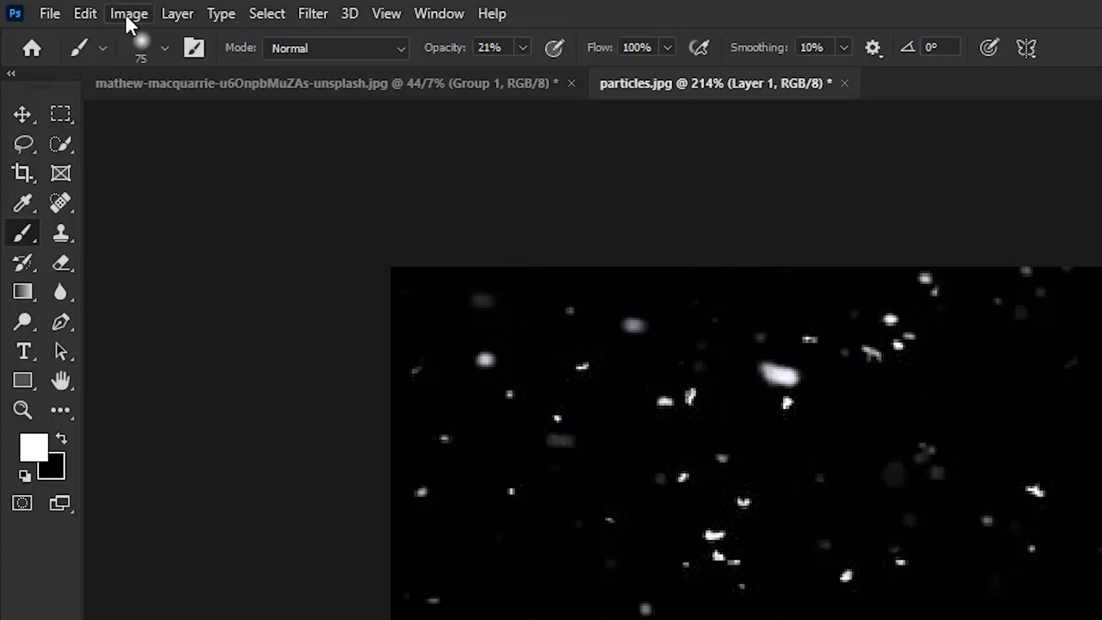
pyautogui.click(128, 14)
pyautogui.moveTo(152, 75)
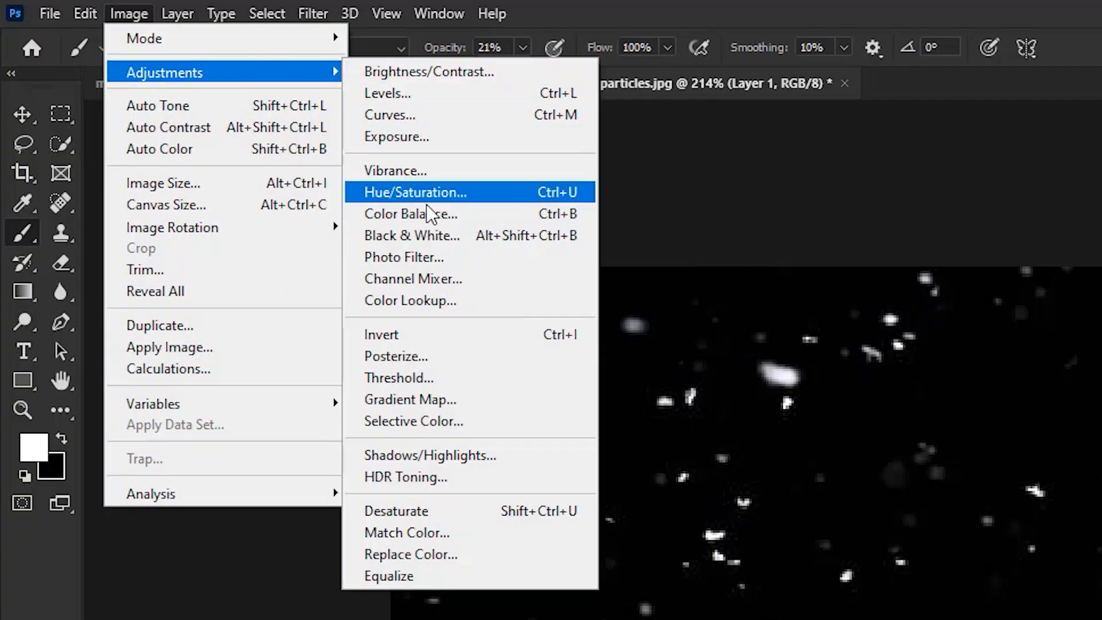
pyautogui.click(432, 235)
pyautogui.click(704, 87)
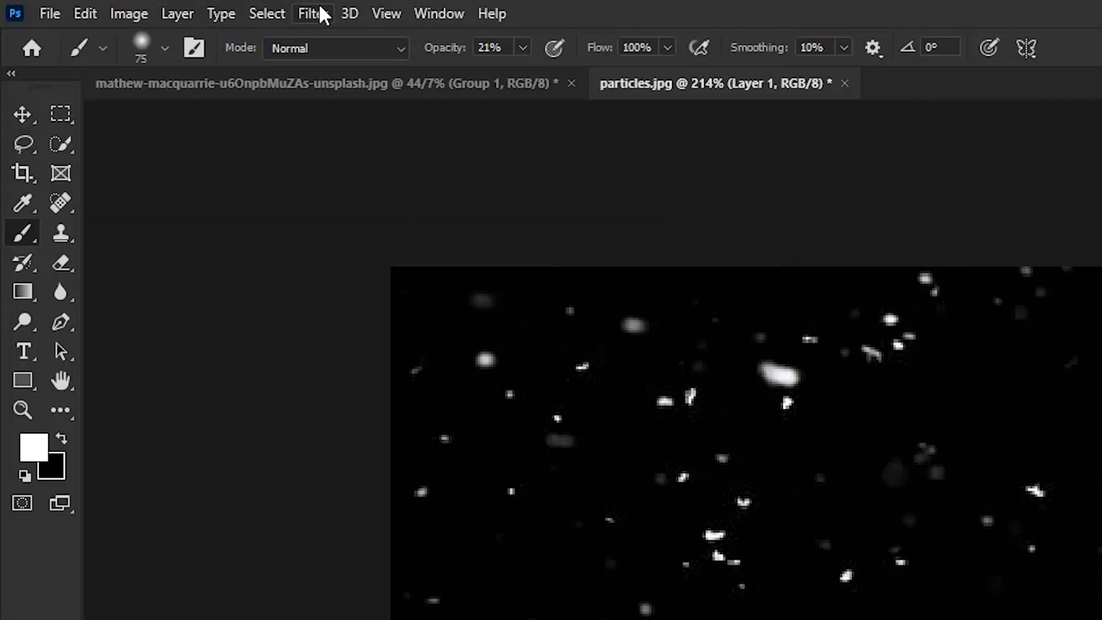
# Apply a High Pass filter to the duplicated particles layer and set its blend mode to Overlay
pyautogui.click(318, 13)
pyautogui.moveTo(457, 501)
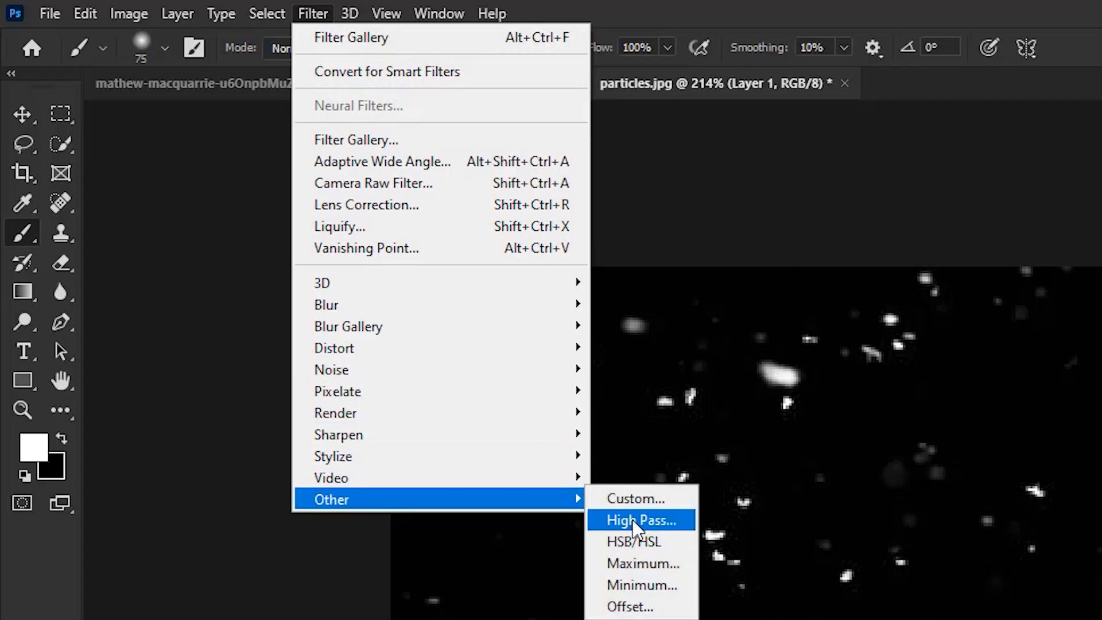
pyautogui.click(635, 519)
pyautogui.click(881, 158)
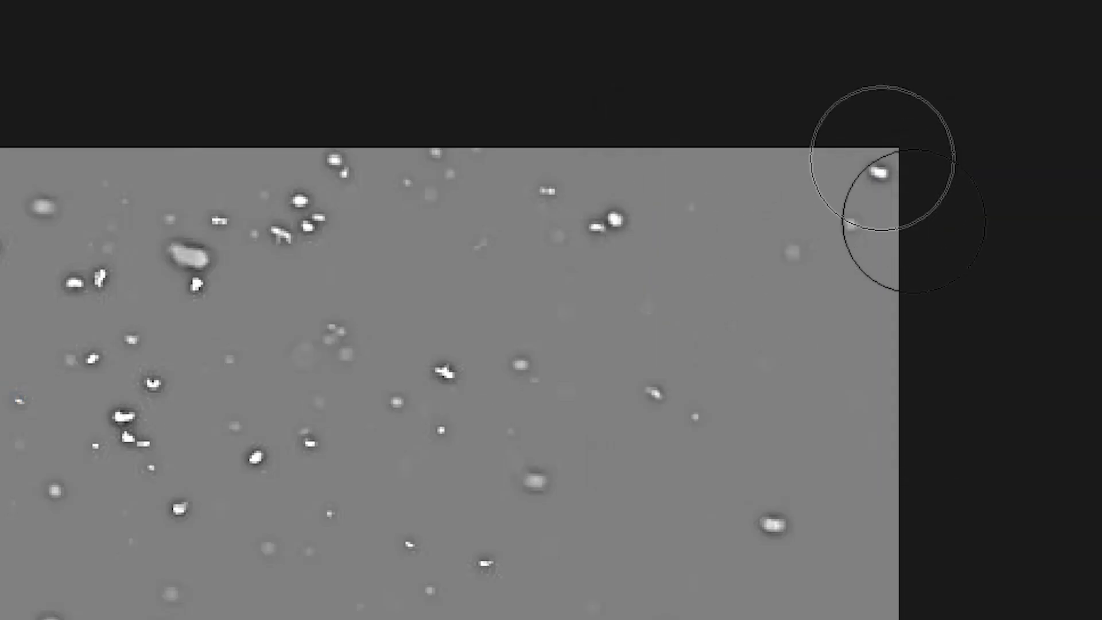
pyautogui.click(800, 190)
pyautogui.click(842, 326)
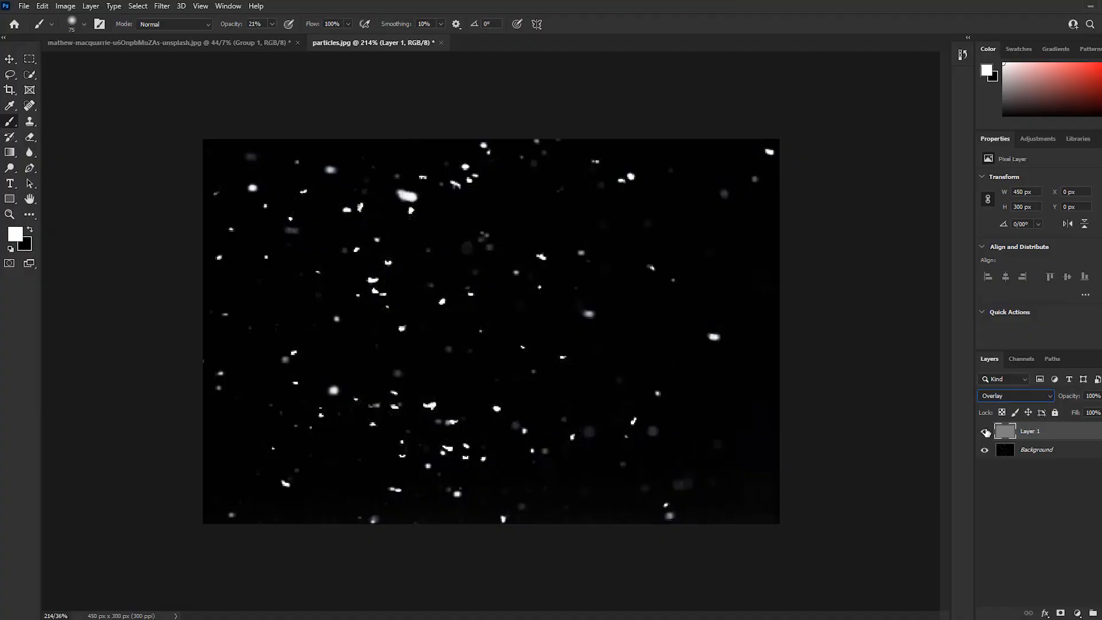
# Compare the particles with and without the sharpening layer and flatten the image
pyautogui.click(794, 258)
pyautogui.click(985, 432)
pyautogui.click(985, 433)
pyautogui.click(984, 433)
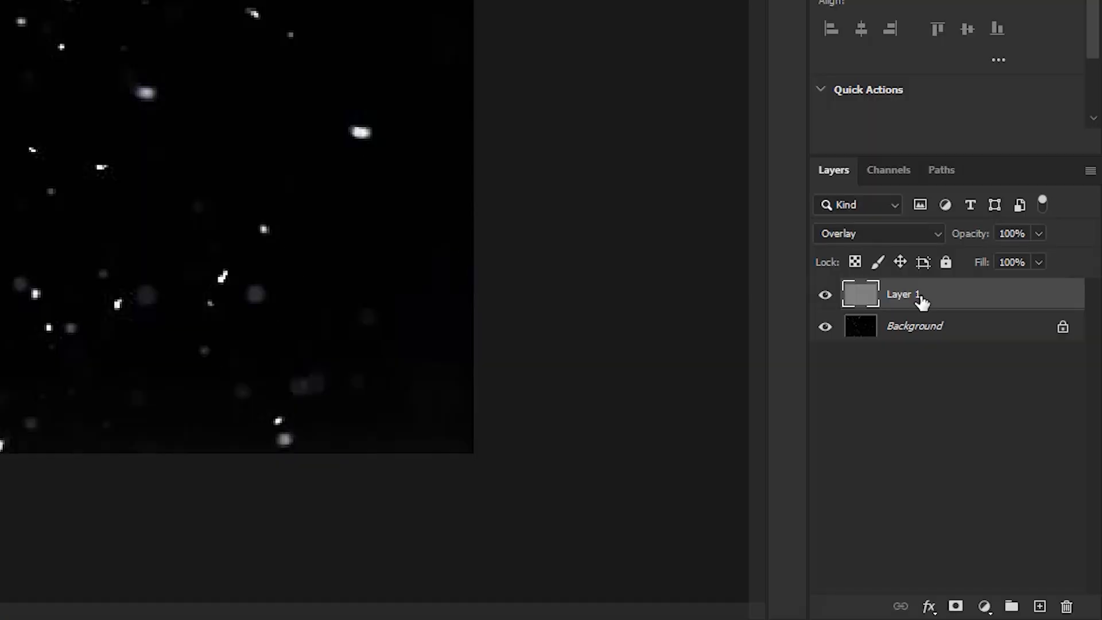
pyautogui.rightClick(1039, 435)
pyautogui.click(777, 360)
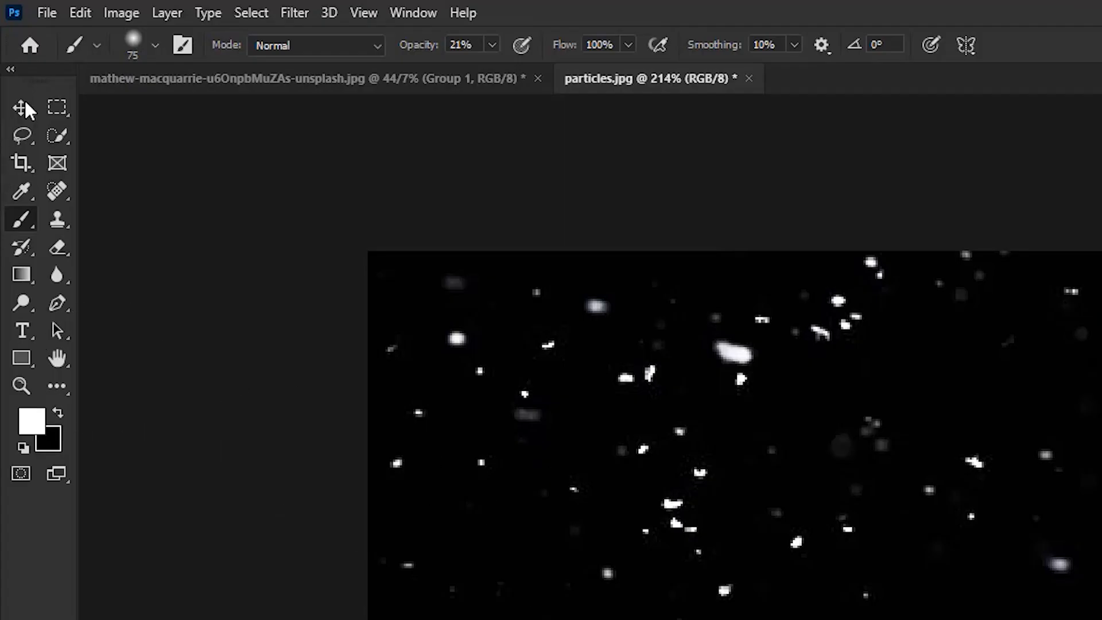
# Copy the flattened particles image into the skull document, placing it over the middle of the skull
pyautogui.click(9, 58)
pyautogui.moveTo(522, 240)
pyautogui.mouseDown()
pyautogui.moveTo(434, 202)
pyautogui.moveTo(509, 261)
pyautogui.moveTo(246, 101)
pyautogui.moveTo(191, 42)
pyautogui.moveTo(224, 75)
pyautogui.mouseUp()
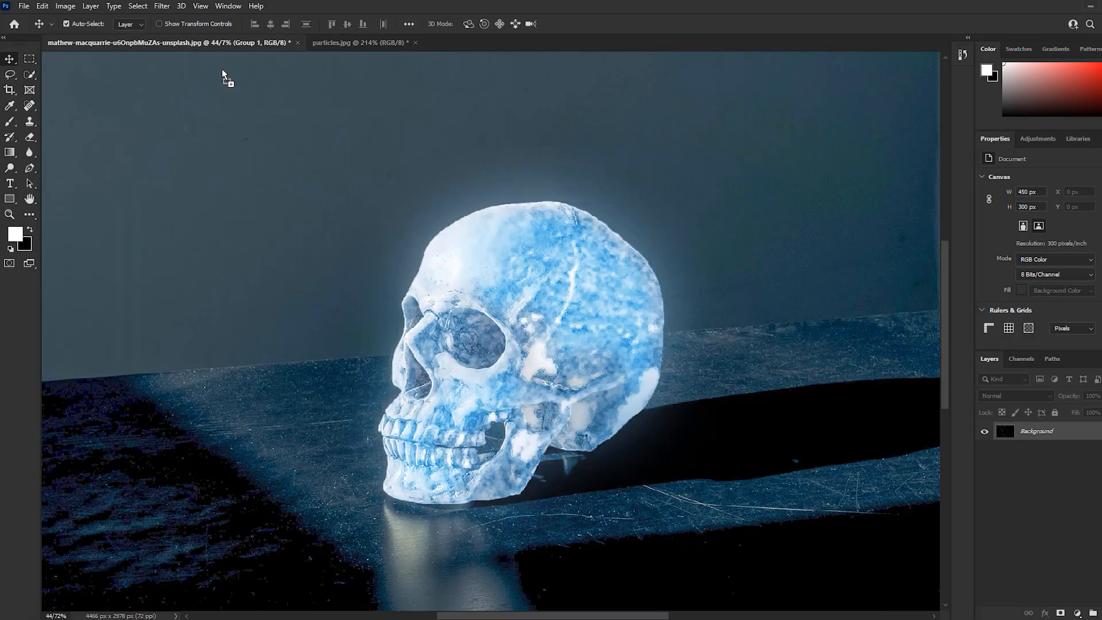
pyautogui.moveTo(511, 324); pyautogui.dragTo(513, 325)
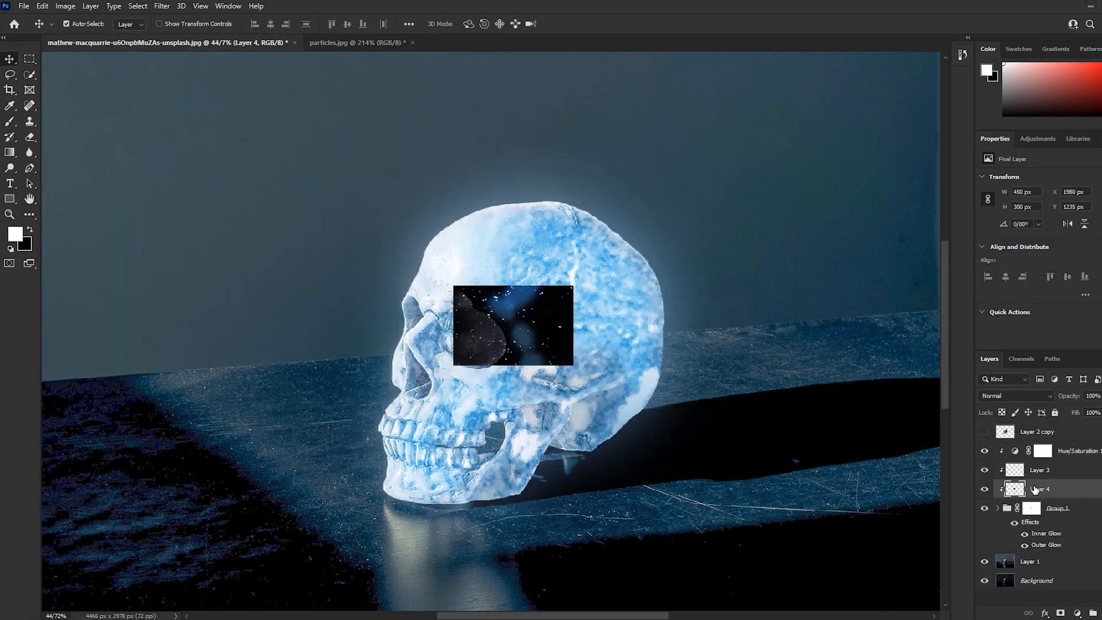
# Move the particles layer above Hue/Saturation 1 and release it from the clipping mask
pyautogui.moveTo(1029, 490); pyautogui.dragTo(1046, 441)
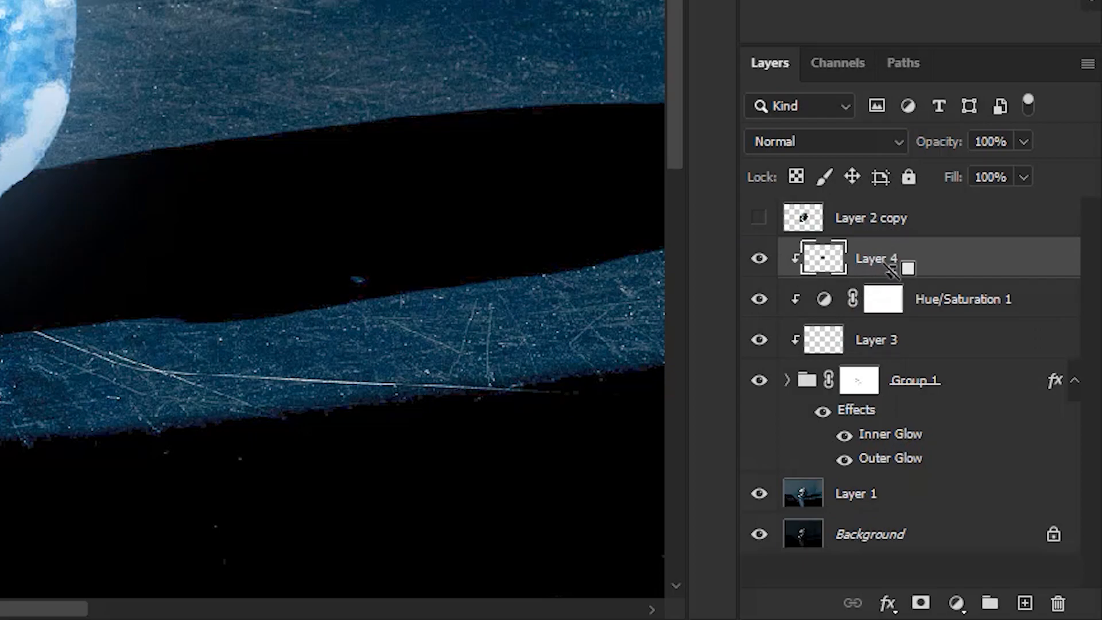
pyautogui.keyDown('alt'); pyautogui.click(889, 268); pyautogui.keyUp('alt')
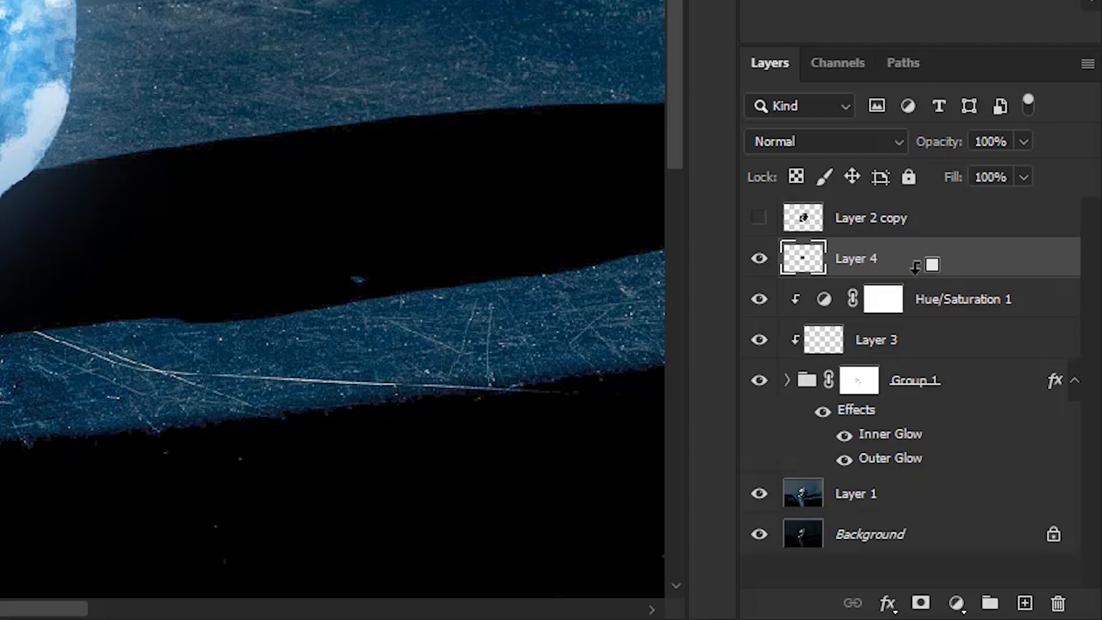
pyautogui.keyDown('alt'); pyautogui.click(867, 273); pyautogui.keyUp('alt')
pyautogui.keyDown('alt'); pyautogui.click(867, 273); pyautogui.keyUp('alt')
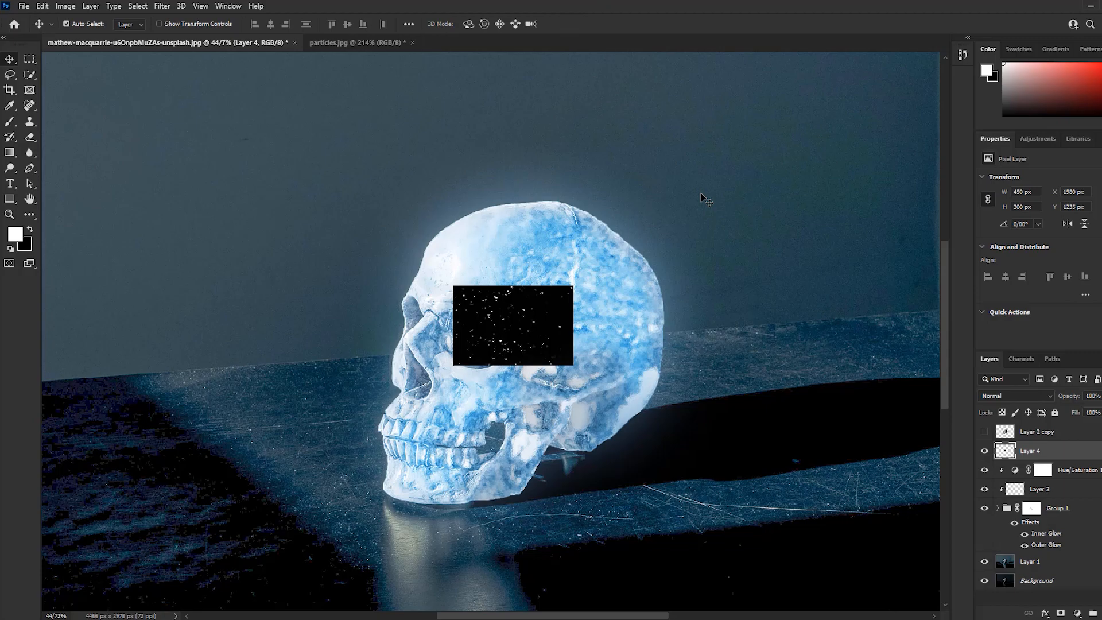
# Scale the particles layer to about 254%, rotate it about -71.6° over the face and forehead, and lower its opacity to 68%
pyautogui.hotkey('ctrl', 't')
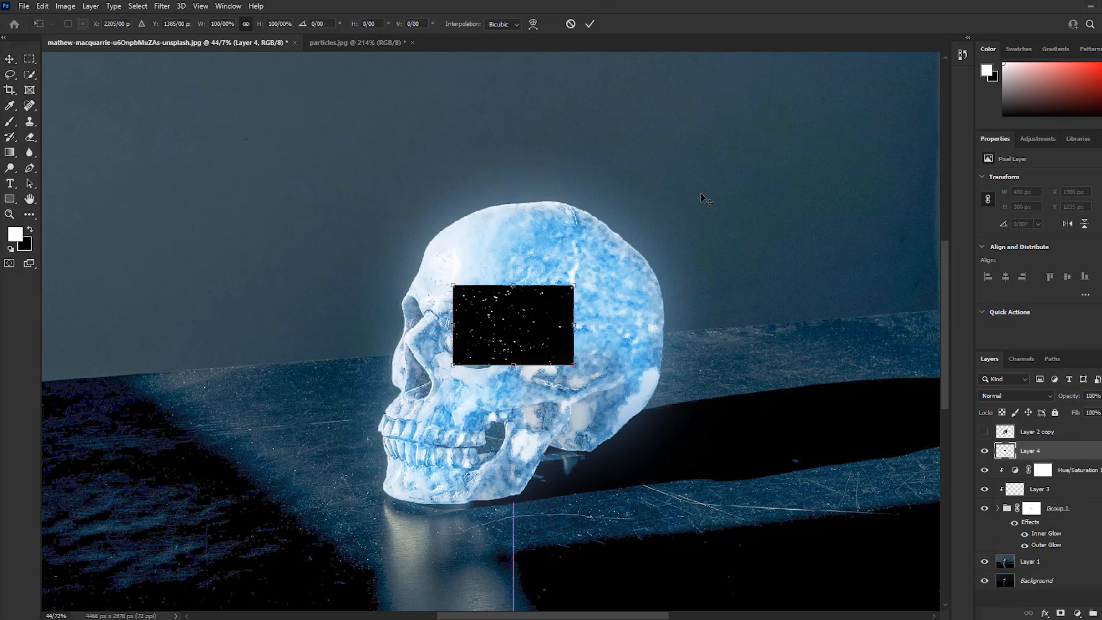
pyautogui.moveTo(573, 285); pyautogui.dragTo(652, 69)
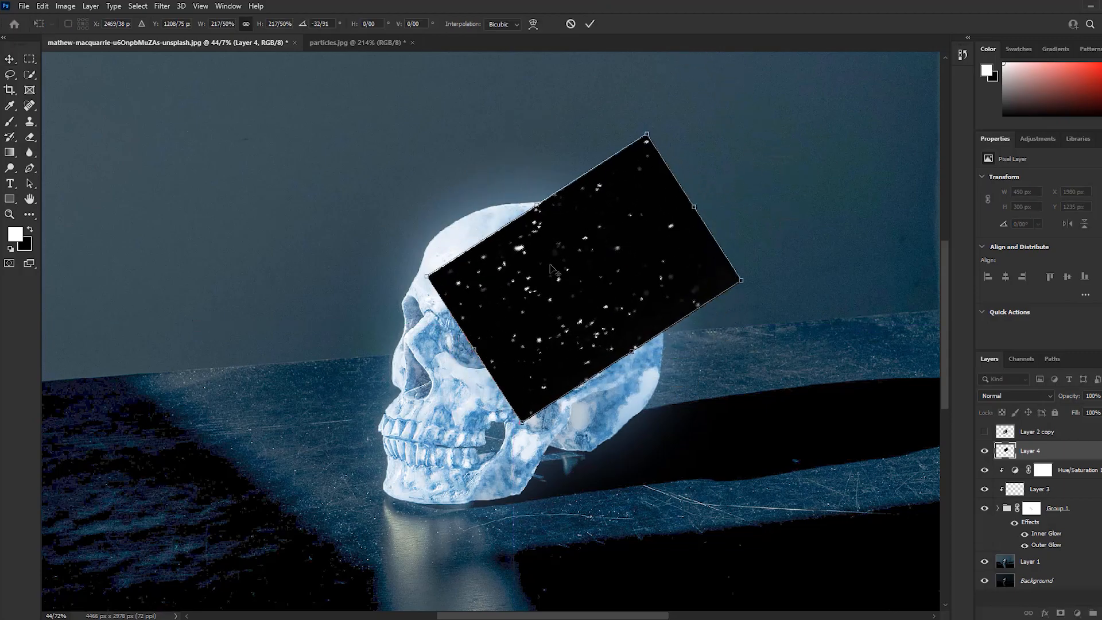
pyautogui.click(1035, 217)
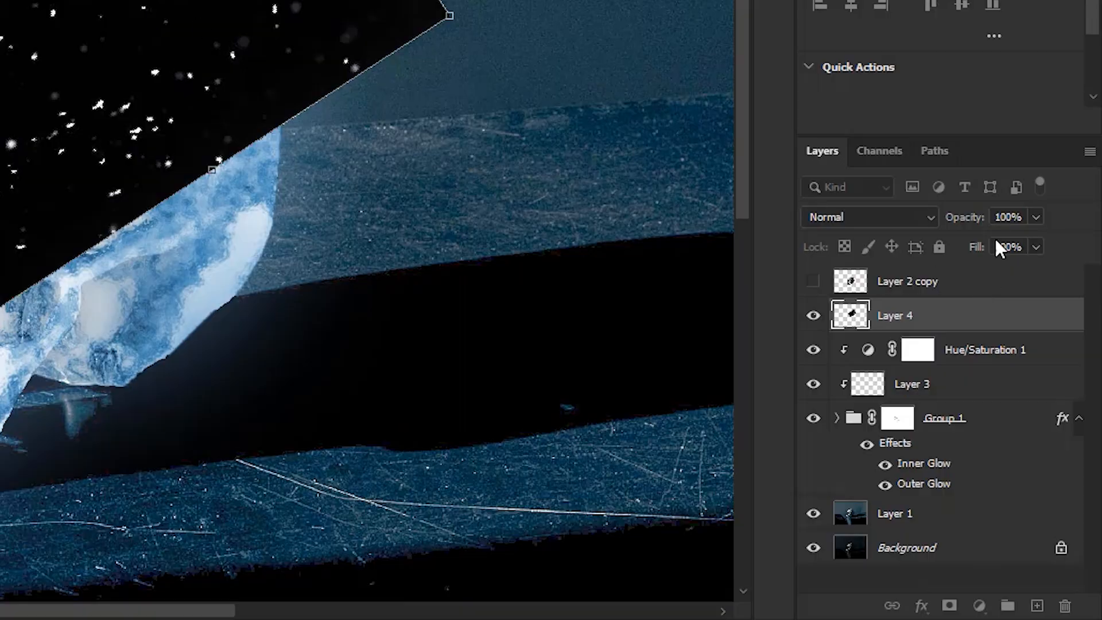
pyautogui.moveTo(996, 239); pyautogui.dragTo(1005, 238)
pyautogui.moveTo(669, 301); pyautogui.dragTo(666, 208)
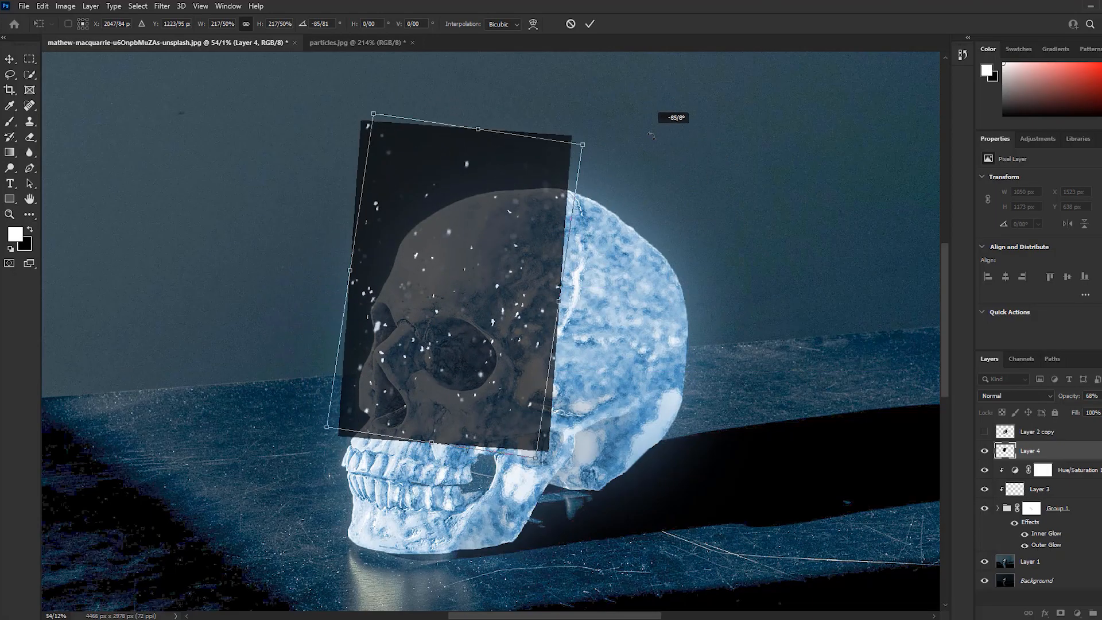
pyautogui.moveTo(443, 331); pyautogui.dragTo(454, 321)
pyautogui.moveTo(627, 189); pyautogui.dragTo(698, 180)
pyautogui.moveTo(494, 276); pyautogui.dragTo(482, 284)
pyautogui.moveTo(697, 190); pyautogui.dragTo(676, 144)
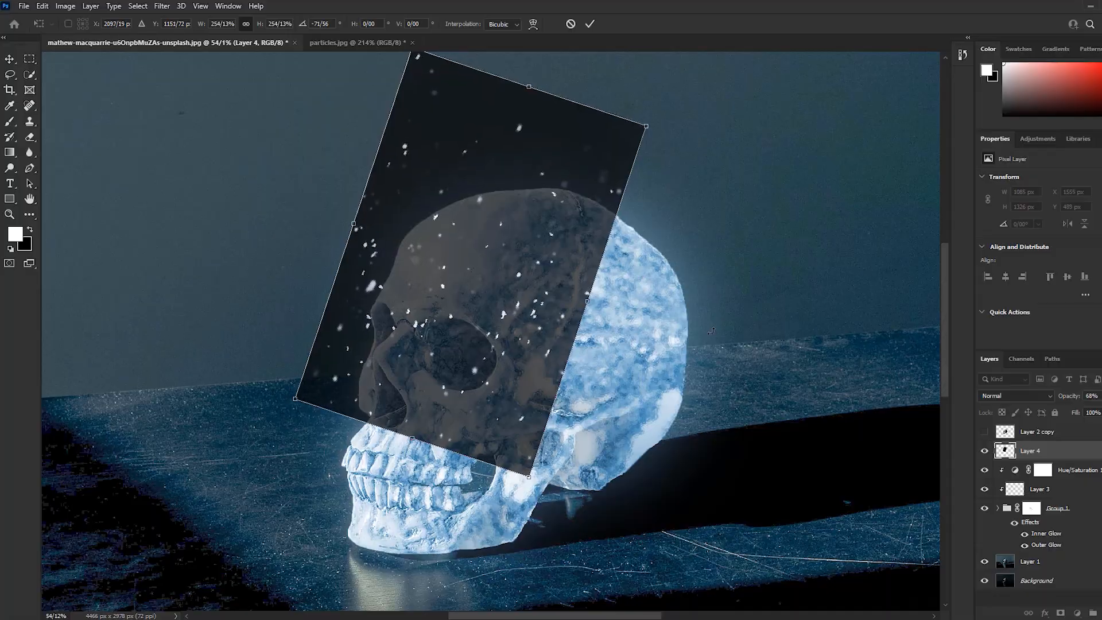
pyautogui.moveTo(488, 275); pyautogui.dragTo(480, 277)
pyautogui.press('Return')
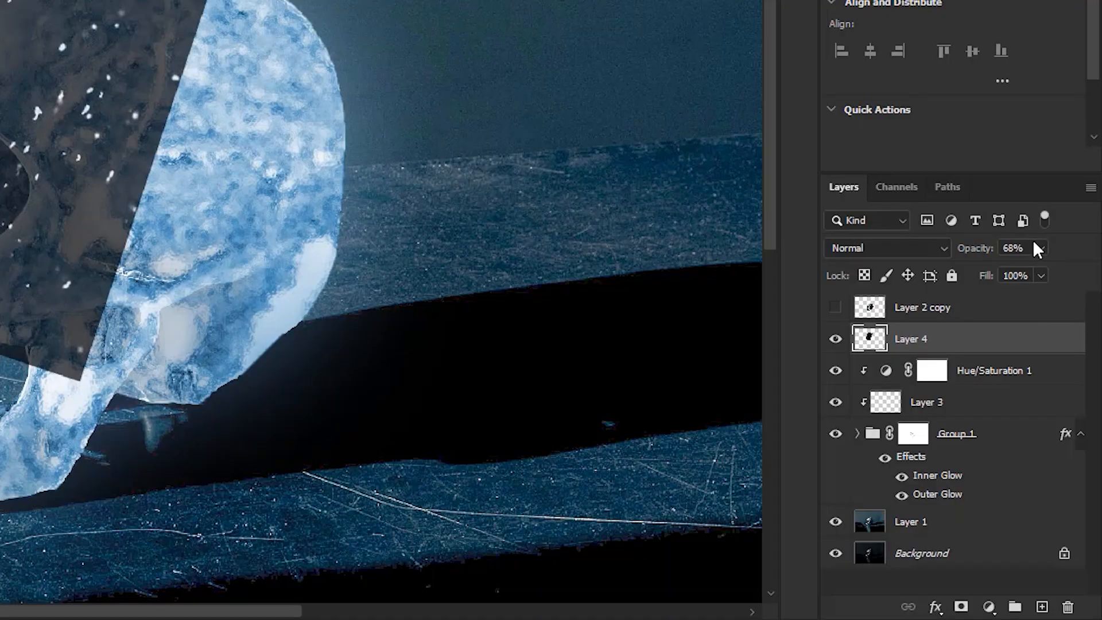
# Restore the particles layer to 100% opacity and set its blend mode to Screen
pyautogui.click(1039, 248)
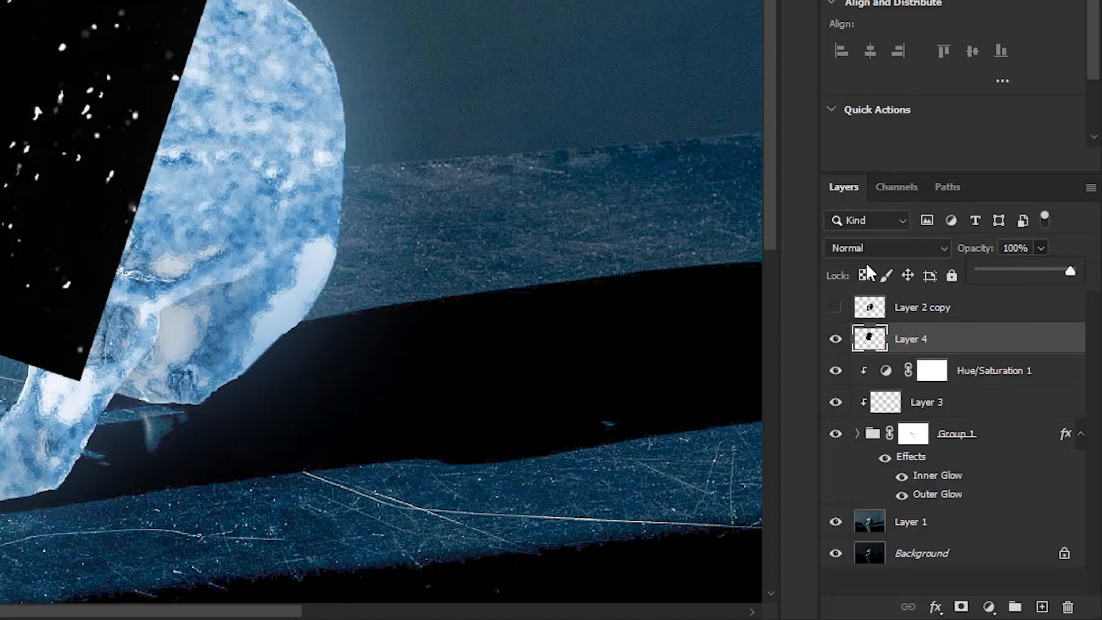
pyautogui.click(875, 247)
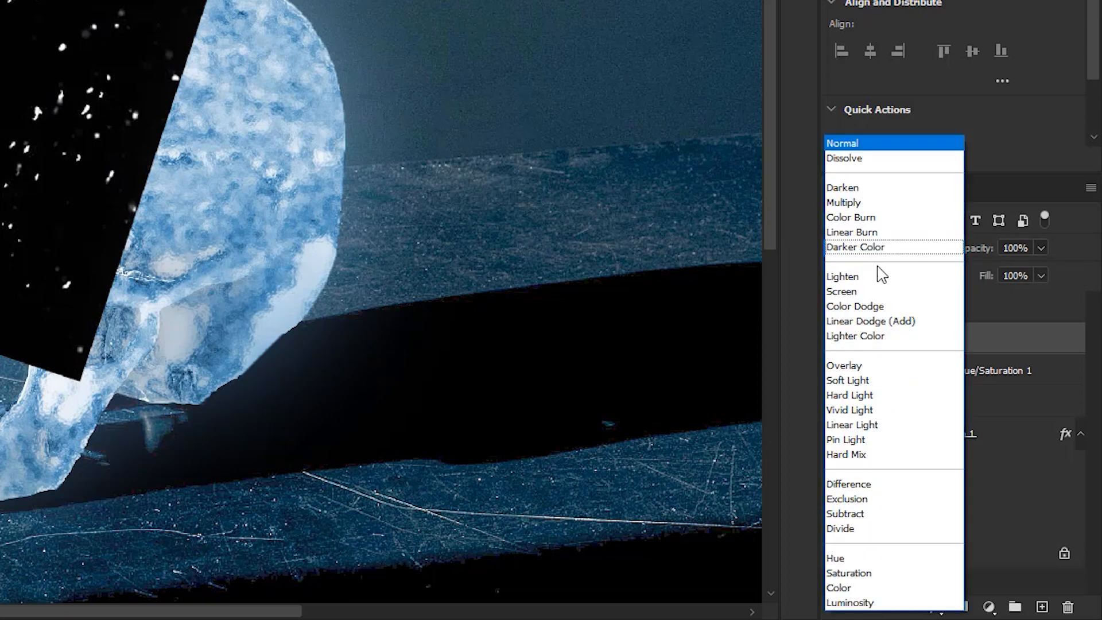
pyautogui.click(871, 292)
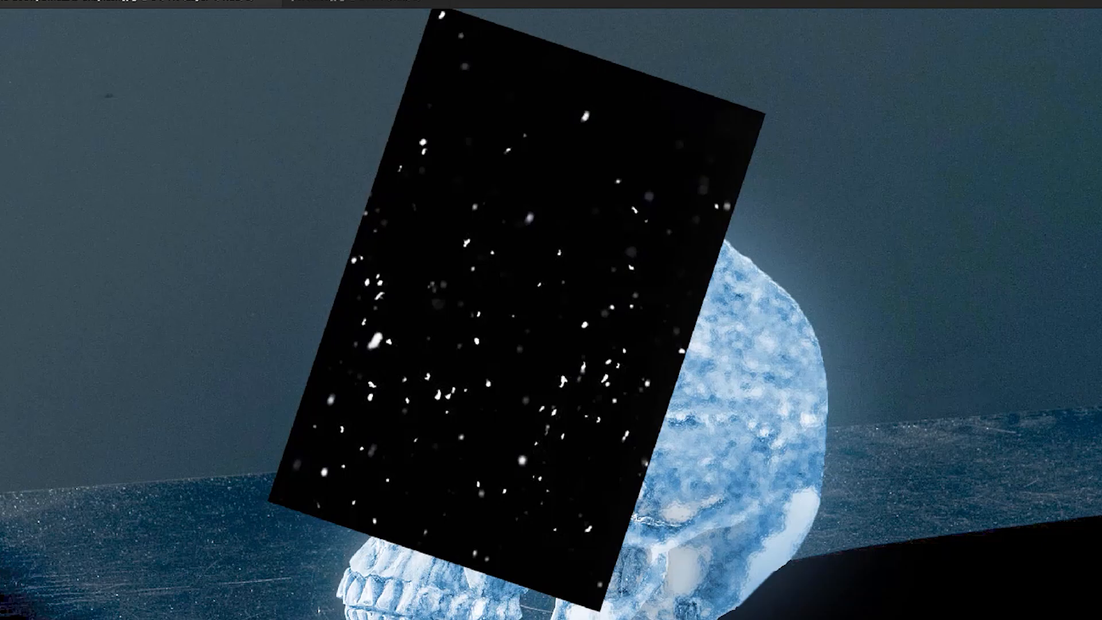
pyautogui.hotkey('alt', 'shift', 's')
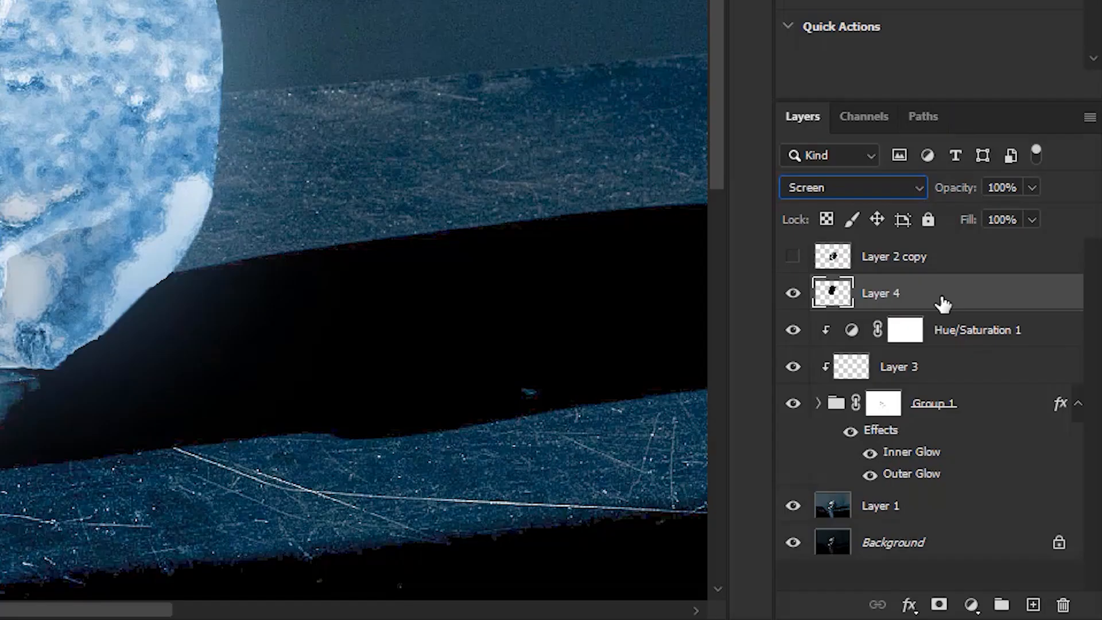
# Duplicate the particles layer, rotate the copy to about 158.9°, and place it over the back of the skull
pyautogui.hotkey('ctrl', 'j')
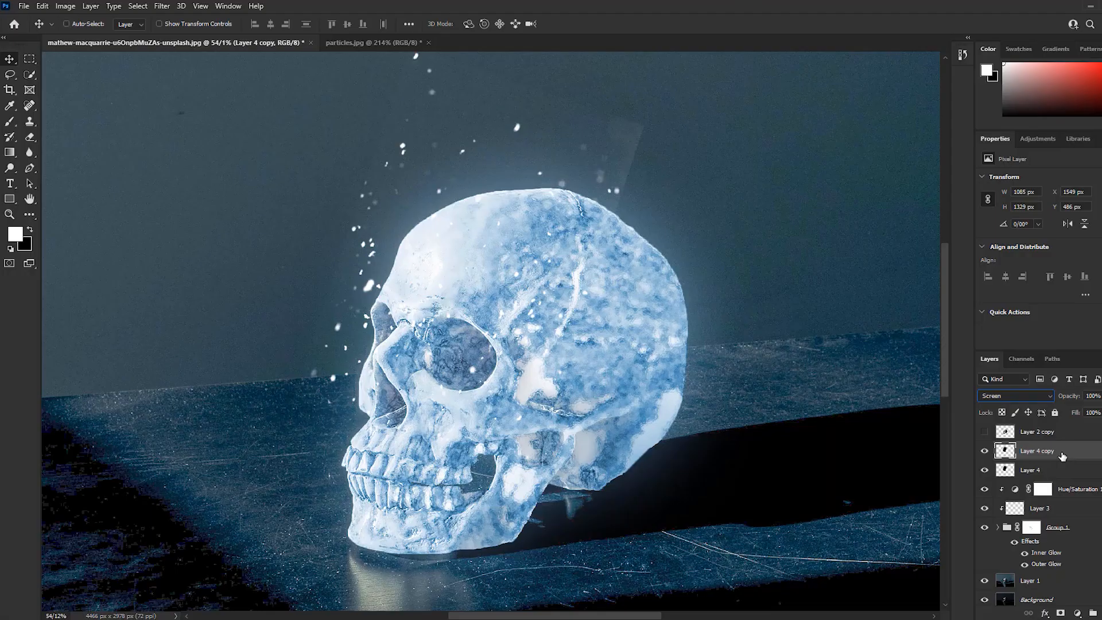
pyautogui.hotkey('ctrl', 't')
pyautogui.moveTo(717, 172); pyautogui.dragTo(532, 513)
pyautogui.moveTo(526, 236); pyautogui.dragTo(580, 292)
pyautogui.moveTo(912, 138); pyautogui.dragTo(933, 374)
pyautogui.moveTo(716, 304); pyautogui.dragTo(719, 323)
pyautogui.moveTo(922, 281); pyautogui.dragTo(920, 319)
pyautogui.moveTo(728, 330); pyautogui.dragTo(665, 325)
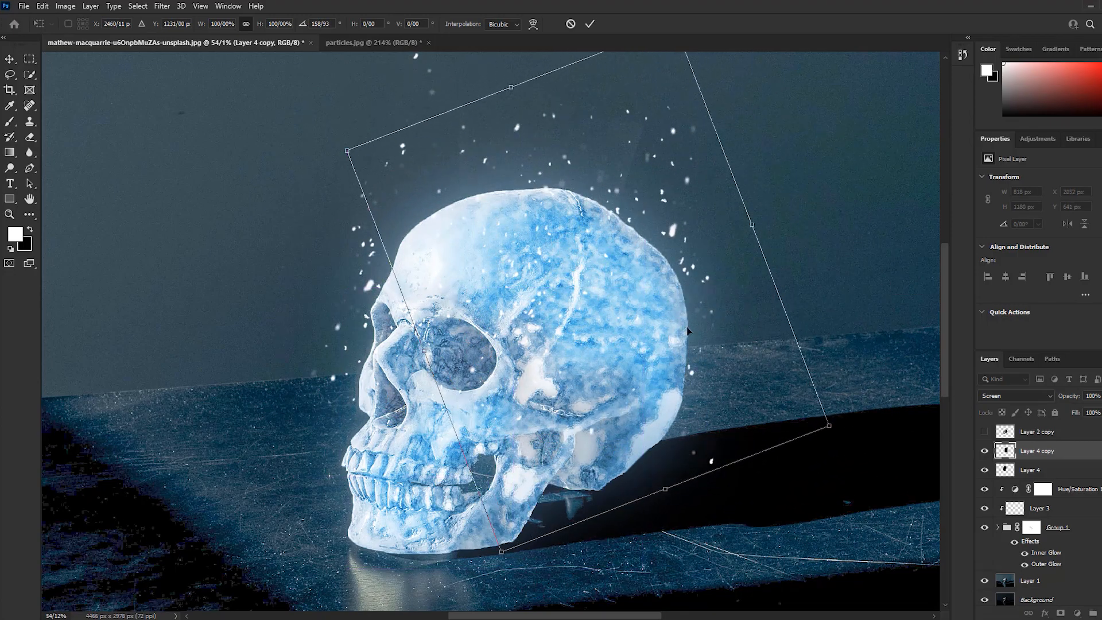
pyautogui.press('Return')
# Duplicate the particles again, rotating and moving this copy below the back of the skull and jaw
pyautogui.hotkey('ctrl', 'j')
pyautogui.hotkey('ctrl', 't')
pyautogui.moveTo(793, 206); pyautogui.dragTo(790, 376)
pyautogui.moveTo(716, 223); pyautogui.dragTo(670, 352)
pyautogui.moveTo(795, 321); pyautogui.dragTo(356, 499)
pyautogui.moveTo(611, 405); pyautogui.dragTo(640, 429)
pyautogui.press('Return')
# Create a third particles copy, rotated and placed around the front of the face and teeth
pyautogui.hotkey('ctrl', 'j')
pyautogui.hotkey('ctrl', 't')
pyautogui.moveTo(804, 241); pyautogui.dragTo(832, 287)
pyautogui.moveTo(472, 258); pyautogui.dragTo(285, 287)
pyautogui.moveTo(379, 198); pyautogui.dragTo(648, 373)
pyautogui.moveTo(310, 461); pyautogui.dragTo(320, 483)
pyautogui.click(590, 24)
pyautogui.scroll(-2, 620, 297)
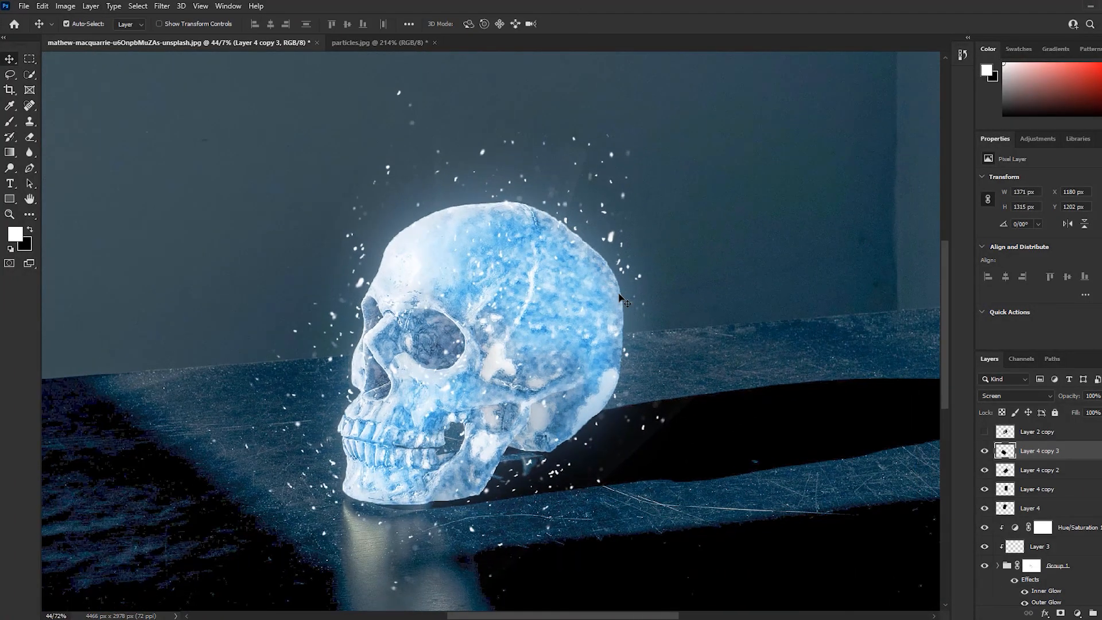
# Create a fourth particles copy, rotated and placed beneath the skull's jaw
pyautogui.hotkey('ctrl', 'j')
pyautogui.hotkey('ctrl', 't')
pyautogui.moveTo(625, 287); pyautogui.dragTo(385, 246)
pyautogui.moveTo(424, 356); pyautogui.dragTo(496, 374)
pyautogui.click(589, 24)
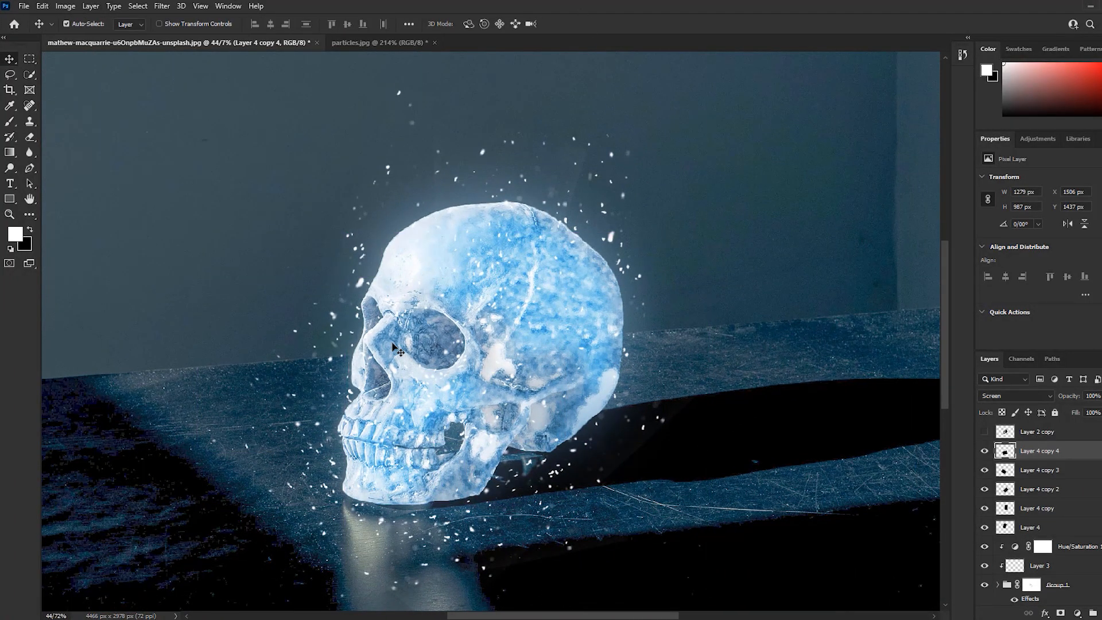
# Hide the four particle copies and add a layer mask to Layer 4
pyautogui.click(1057, 525)
pyautogui.click(1009, 452)
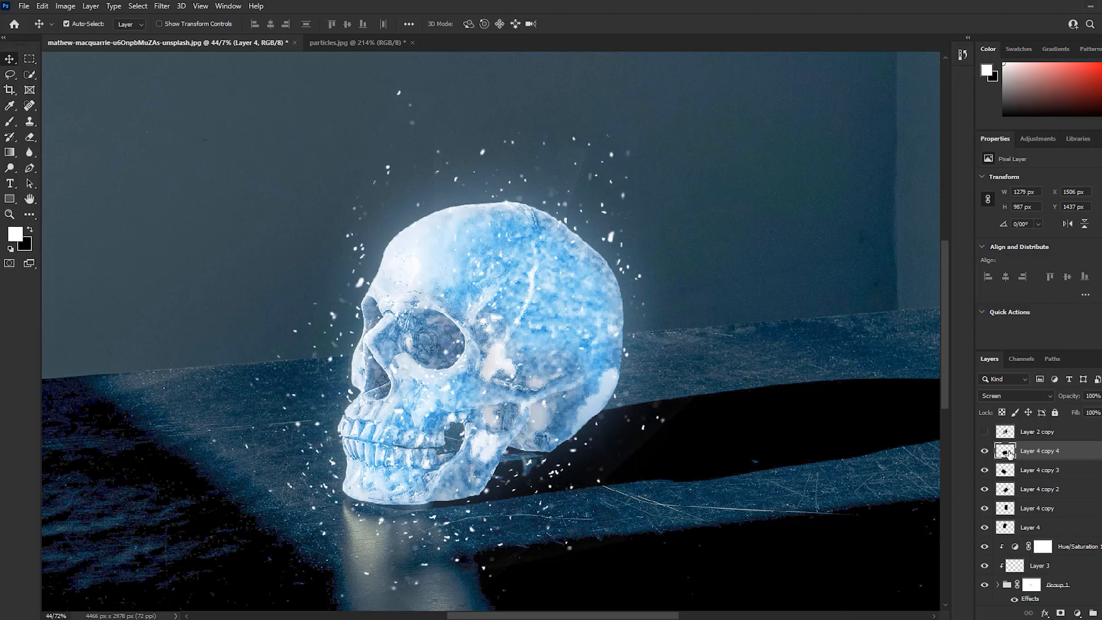
pyautogui.moveTo(985, 451); pyautogui.dragTo(984, 505)
pyautogui.click(1033, 527)
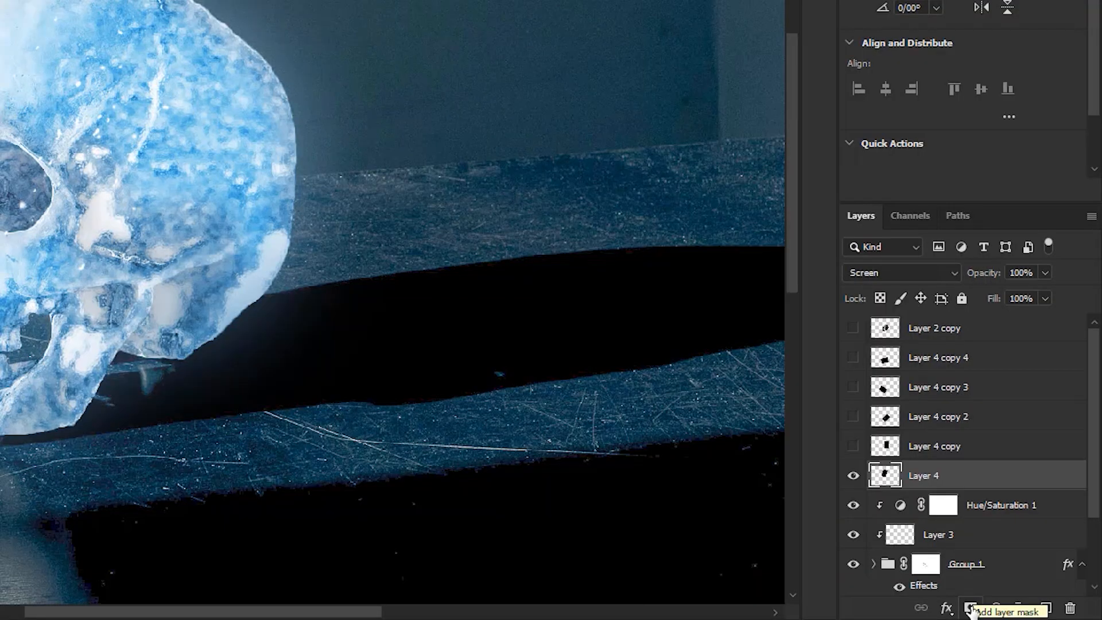
pyautogui.click(969, 610)
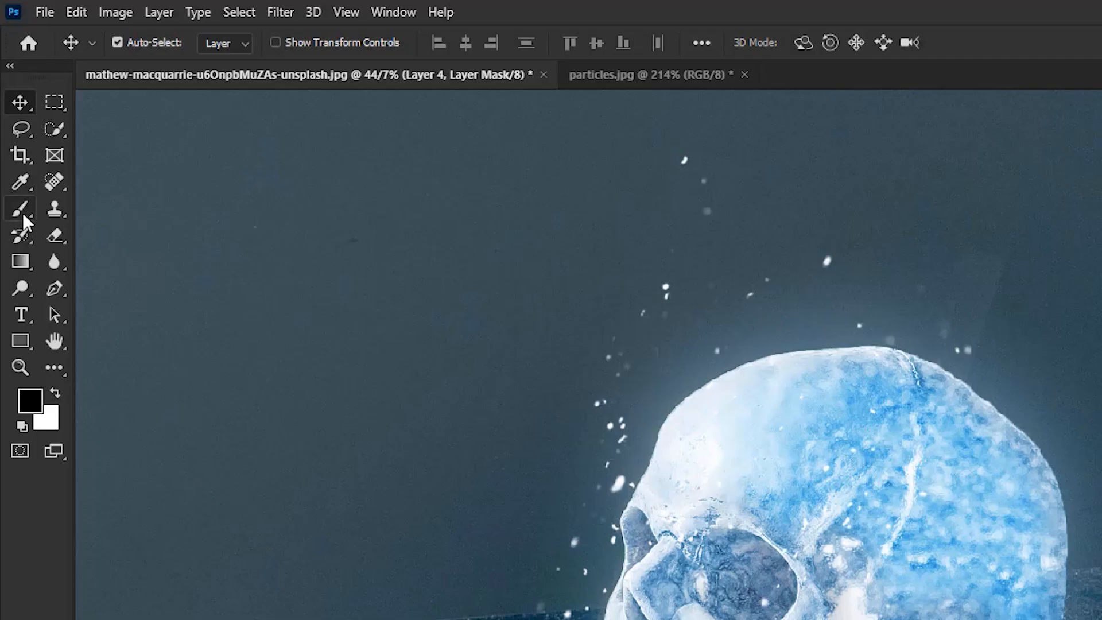
# Set up a soft black brush at 100% opacity and size 241
pyautogui.click(23, 214)
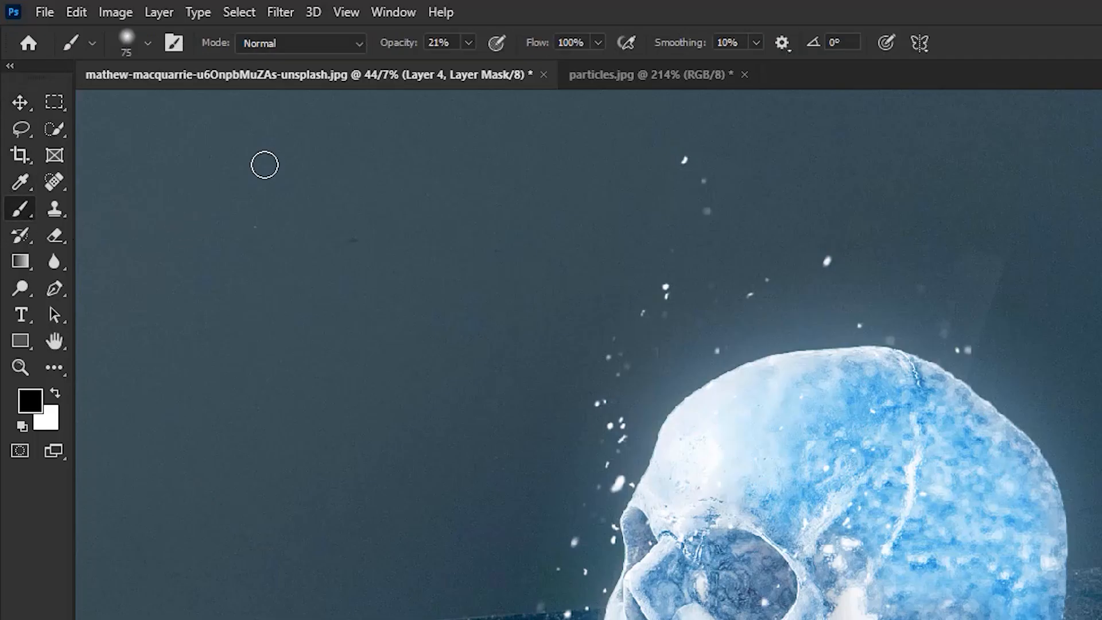
pyautogui.click(469, 43)
pyautogui.moveTo(466, 66); pyautogui.dragTo(590, 79)
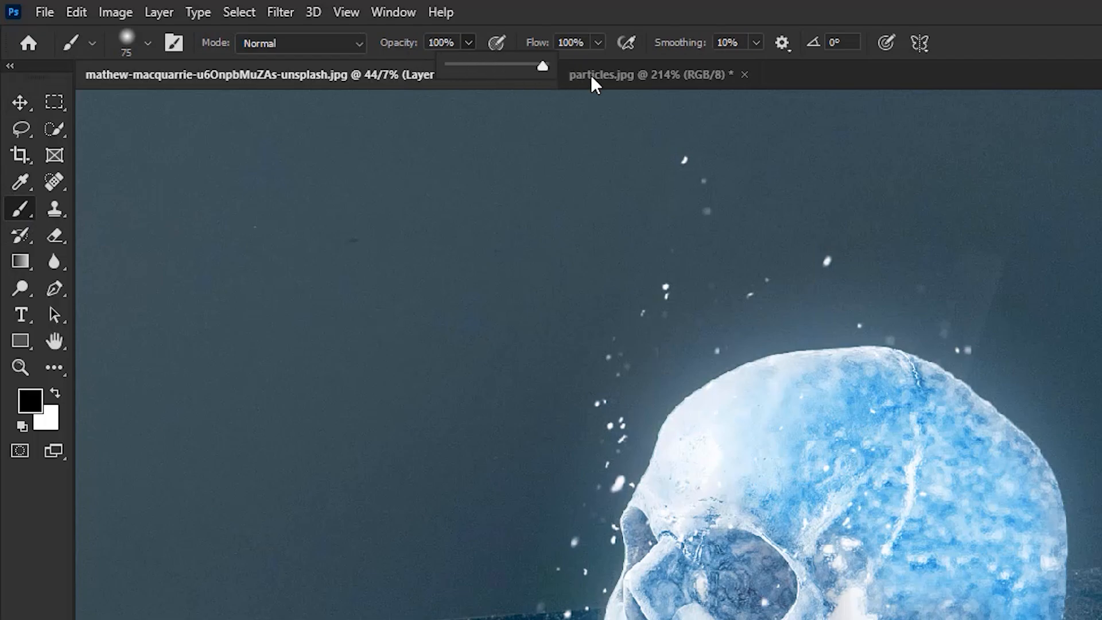
pyautogui.moveTo(828, 250)
pyautogui.mouseDown()
pyautogui.moveTo(864, 245)
pyautogui.moveTo(795, 234)
pyautogui.moveTo(893, 349)
pyautogui.mouseUp()
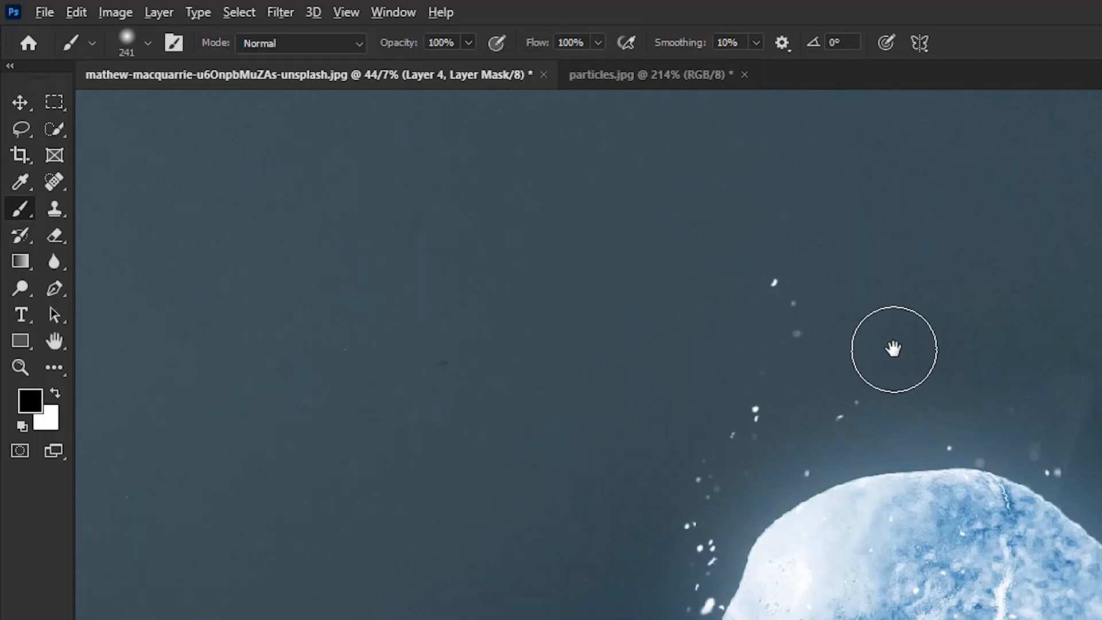
# Paint on the Layer 4 mask to hide outlying particles above and in front of the skull, including the image edges
pyautogui.scroll(4, 893, 349)
pyautogui.moveTo(1012, 367); pyautogui.dragTo(1012, 384)
pyautogui.moveTo(591, 224); pyautogui.dragTo(582, 179)
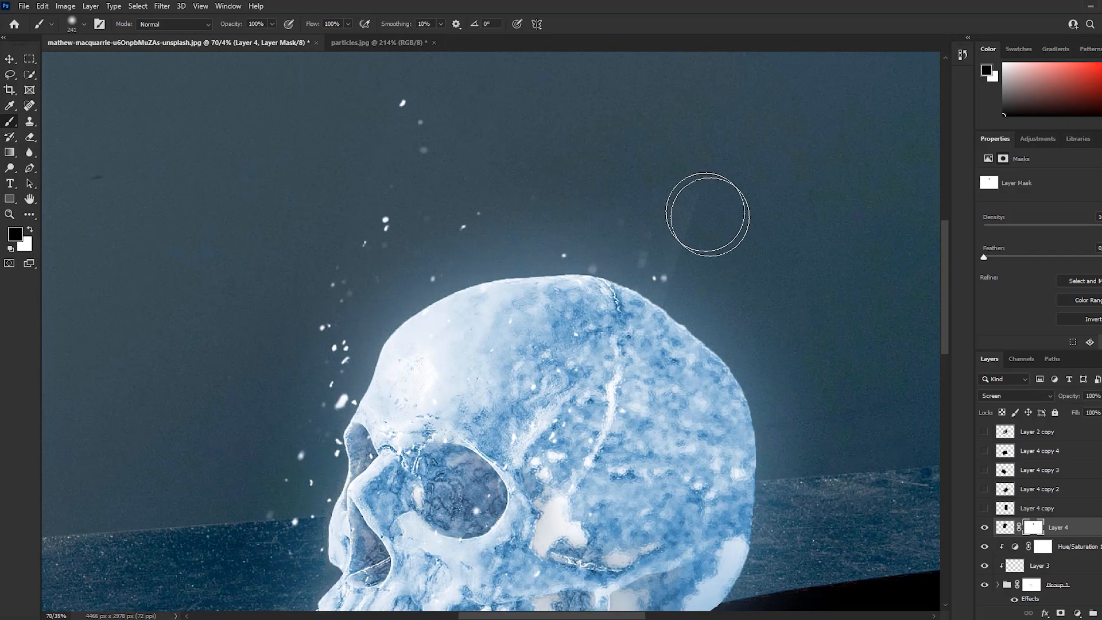
pyautogui.moveTo(366, 113)
pyautogui.mouseDown()
pyautogui.moveTo(319, 250)
pyautogui.moveTo(647, 221)
pyautogui.moveTo(698, 307)
pyautogui.mouseUp()
pyautogui.moveTo(698, 307); pyautogui.dragTo(769, 257)
pyautogui.moveTo(315, 350); pyautogui.dragTo(378, 187)
pyautogui.moveTo(388, 416); pyautogui.dragTo(278, 577)
pyautogui.moveTo(337, 204); pyautogui.dragTo(268, 374)
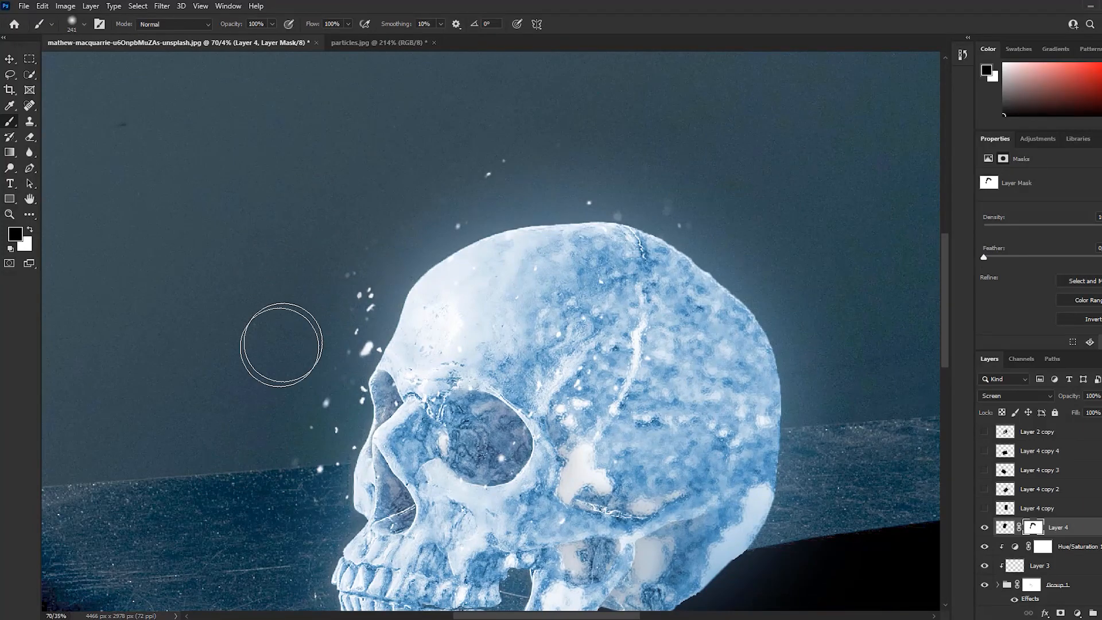
pyautogui.scroll(-1, 268, 375)
pyautogui.moveTo(378, 192); pyautogui.dragTo(549, 138)
pyautogui.scroll(-1, 791, 420)
pyautogui.moveTo(791, 420); pyautogui.dragTo(748, 348)
# Show Layer 4 copy alone, add a mask, and paint out its outlying particles above and behind the skull
pyautogui.click(1037, 508)
pyautogui.click(984, 508)
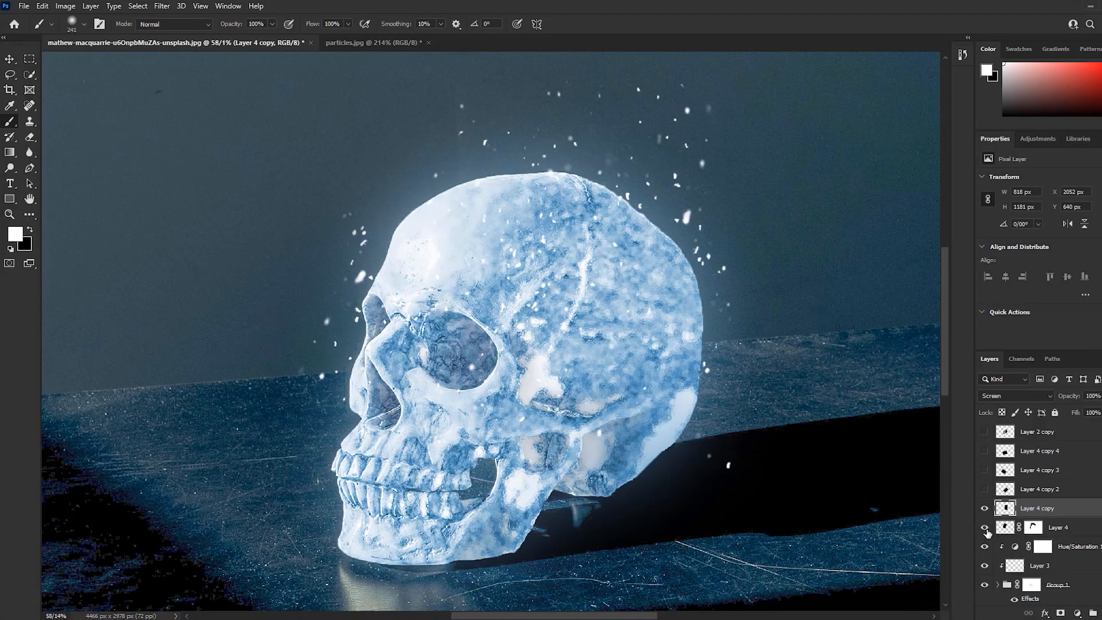
pyautogui.click(984, 527)
pyautogui.click(1060, 613)
pyautogui.scroll(1, 787, 409)
pyautogui.moveTo(777, 263); pyautogui.dragTo(782, 408)
pyautogui.moveTo(711, 245)
pyautogui.mouseDown()
pyautogui.moveTo(692, 178)
pyautogui.moveTo(505, 164)
pyautogui.moveTo(372, 274)
pyautogui.mouseUp()
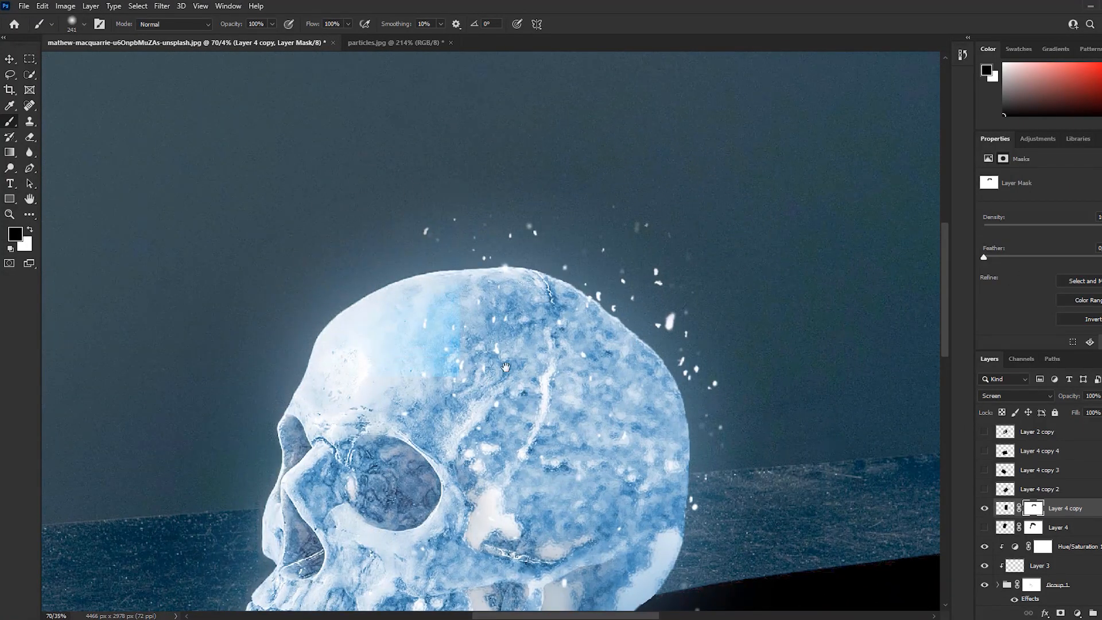
pyautogui.moveTo(479, 373); pyautogui.dragTo(454, 183)
pyautogui.moveTo(728, 325); pyautogui.dragTo(721, 472)
pyautogui.scroll(-1, 545, 169)
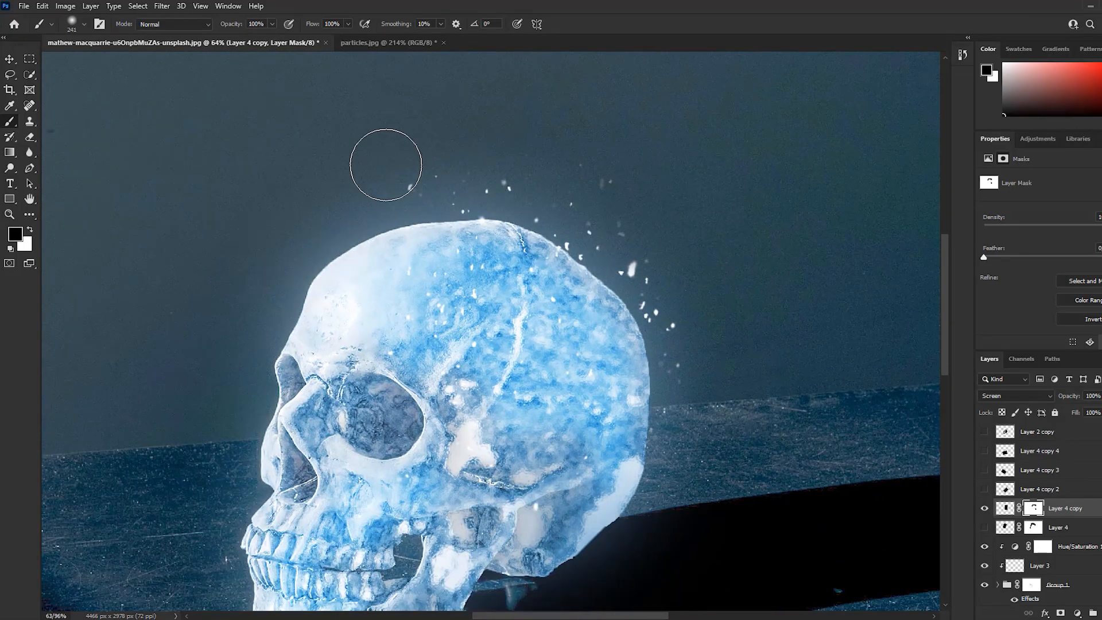
pyautogui.moveTo(389, 170); pyautogui.dragTo(597, 196)
pyautogui.moveTo(770, 435); pyautogui.dragTo(776, 396)
# Isolate Layer 4 copy 2, add a mask, and paint out stray particles below and behind the jaw
pyautogui.click(984, 508)
pyautogui.click(984, 489)
pyautogui.click(1037, 489)
pyautogui.click(1060, 613)
pyautogui.moveTo(704, 467)
pyautogui.mouseDown()
pyautogui.moveTo(742, 351)
pyautogui.moveTo(496, 565)
pyautogui.mouseUp()
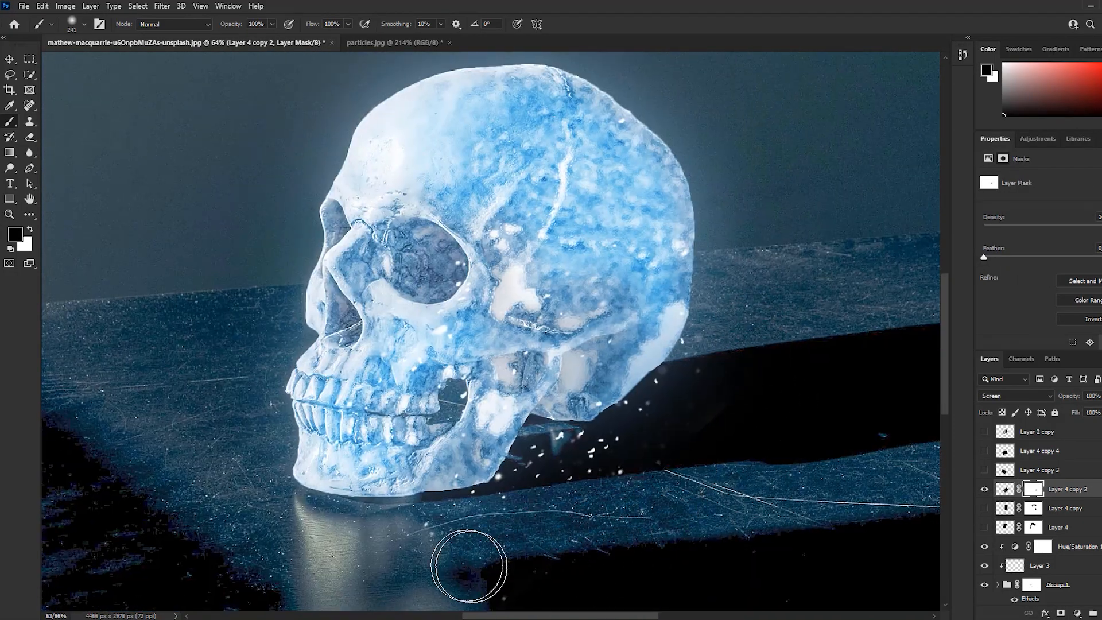
pyautogui.moveTo(707, 329); pyautogui.dragTo(702, 367)
pyautogui.click(984, 490)
pyautogui.click(984, 490)
# Isolate Layer 4 copy 3, add a mask, and paint out unwanted particles across the cheek and outward from the face
pyautogui.click(984, 488)
pyautogui.click(984, 470)
pyautogui.click(1064, 470)
pyautogui.click(1060, 613)
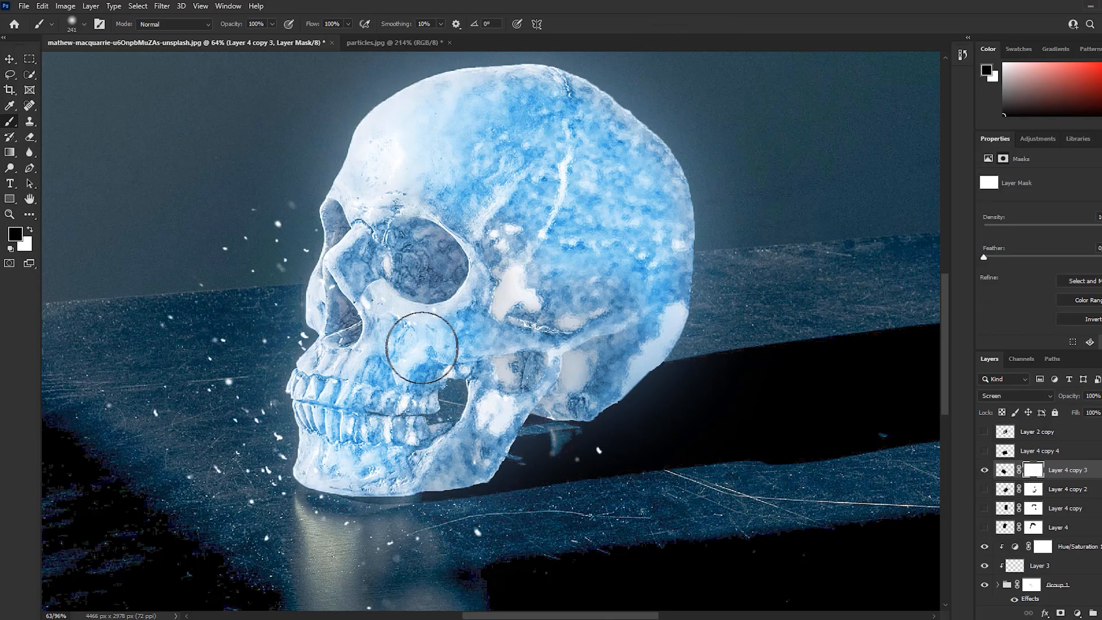
pyautogui.moveTo(412, 348); pyautogui.dragTo(461, 320)
pyautogui.moveTo(206, 333)
pyautogui.mouseDown()
pyautogui.moveTo(264, 214)
pyautogui.moveTo(259, 480)
pyautogui.mouseUp()
pyautogui.moveTo(465, 329); pyautogui.dragTo(450, 359)
# Isolate Layer 4 copy 4, add a mask, and paint out excess particles around the jaw and tabletop
pyautogui.click(984, 470)
pyautogui.click(985, 450)
pyautogui.click(1065, 450)
pyautogui.click(1059, 613)
pyautogui.moveTo(661, 430)
pyautogui.mouseDown()
pyautogui.moveTo(706, 327)
pyautogui.moveTo(443, 518)
pyautogui.moveTo(331, 297)
pyautogui.mouseUp()
pyautogui.moveTo(498, 477); pyautogui.dragTo(492, 553)
# Make all the masked particle layers visible together, keeping Layer 2 copy hidden
pyautogui.click(1013, 433)
pyautogui.click(984, 450)
pyautogui.click(984, 431)
pyautogui.click(984, 432)
pyautogui.moveTo(985, 451); pyautogui.dragTo(985, 526)
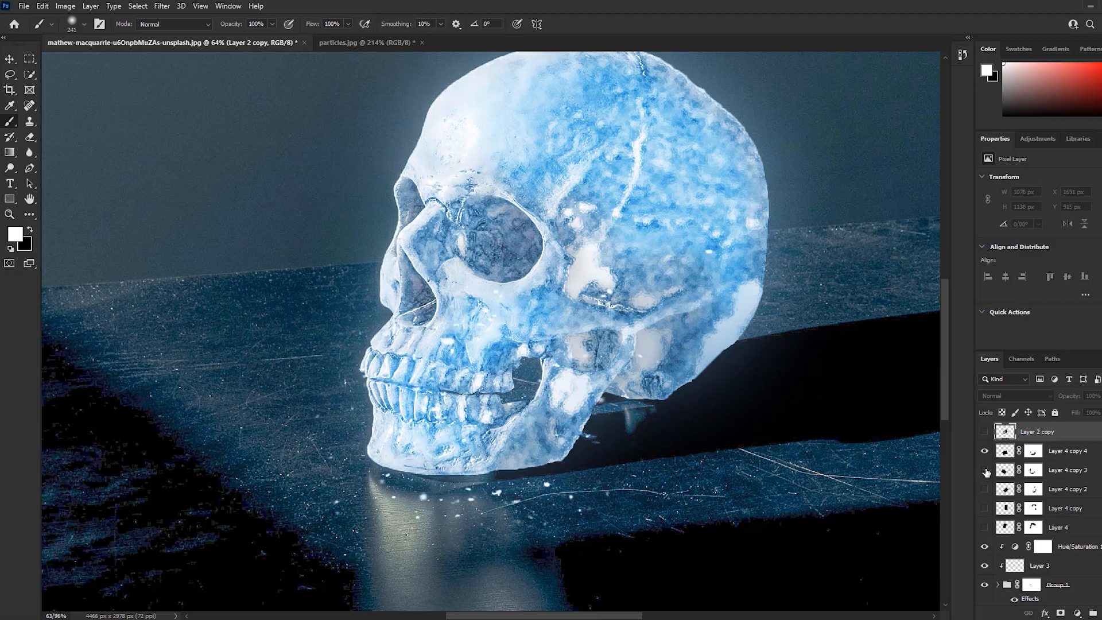
pyautogui.scroll(-2, 692, 325)
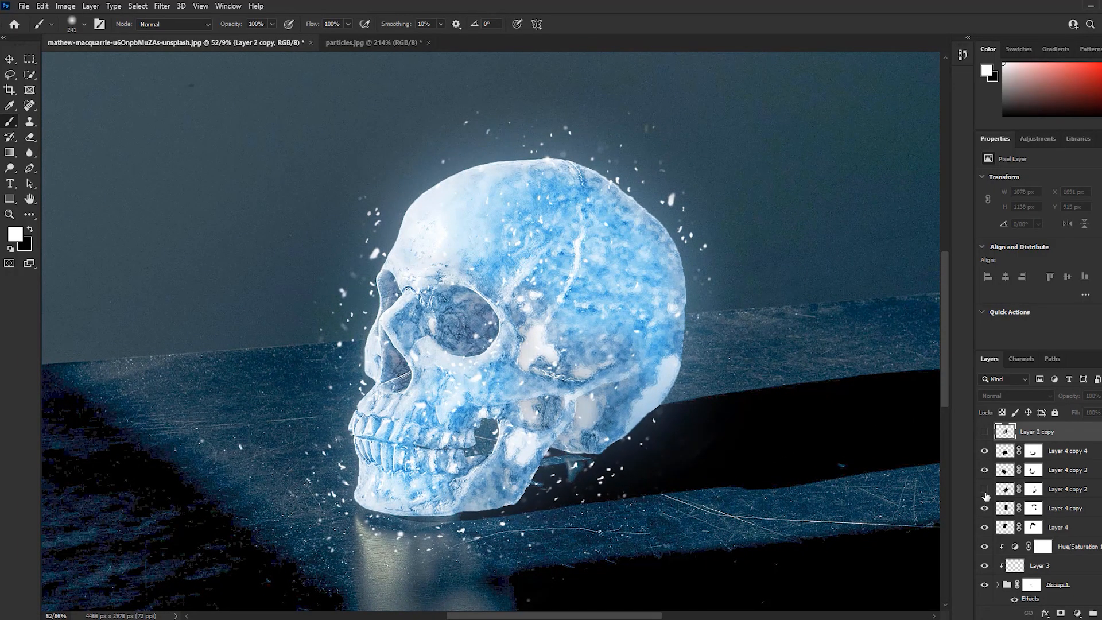
# Duplicate Layer 4 with its mask, rotate the copy over the upper part of the skull, and select its mask for painting
pyautogui.click(1032, 527)
pyautogui.press('x')
pyautogui.press('x')
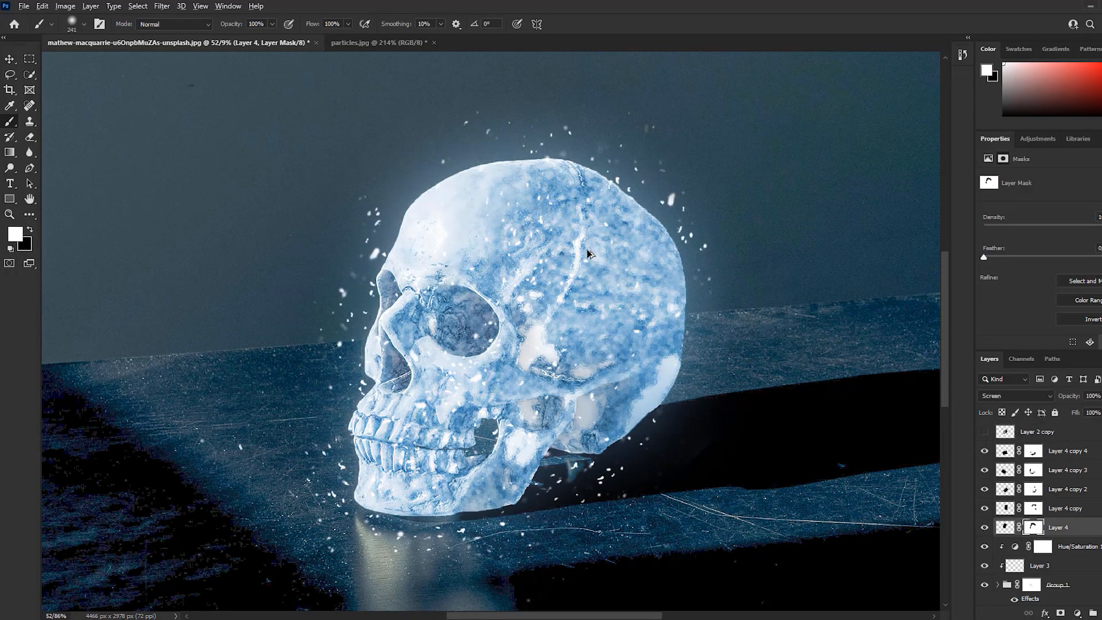
pyautogui.scroll(1, 442, 163)
pyautogui.press('x')
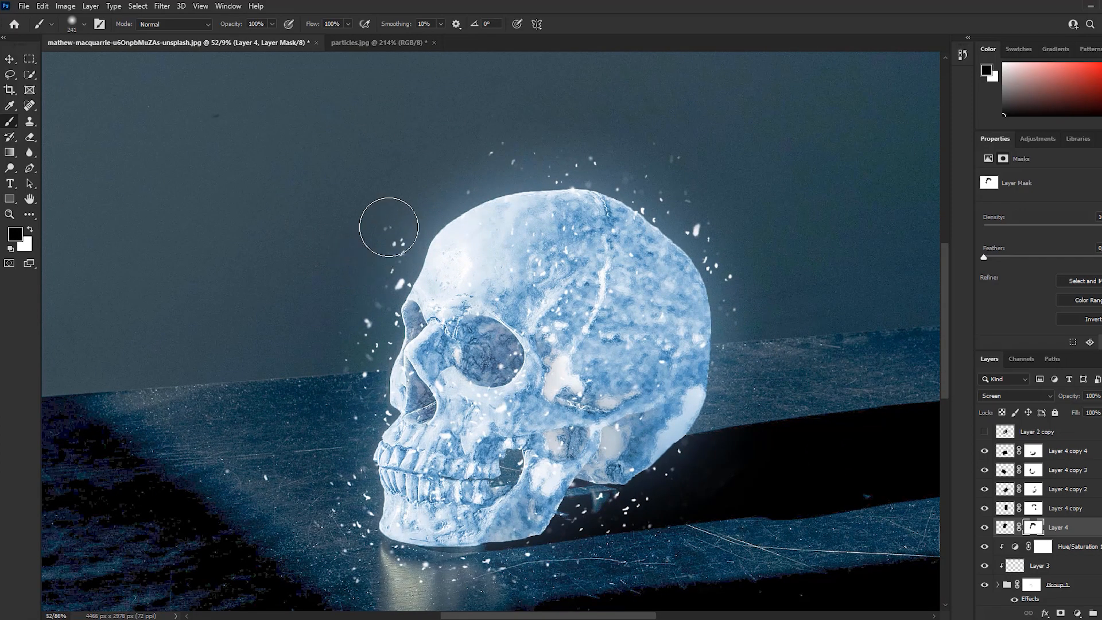
pyautogui.scroll(-1, 499, 138)
pyautogui.scroll(-1, 352, 304)
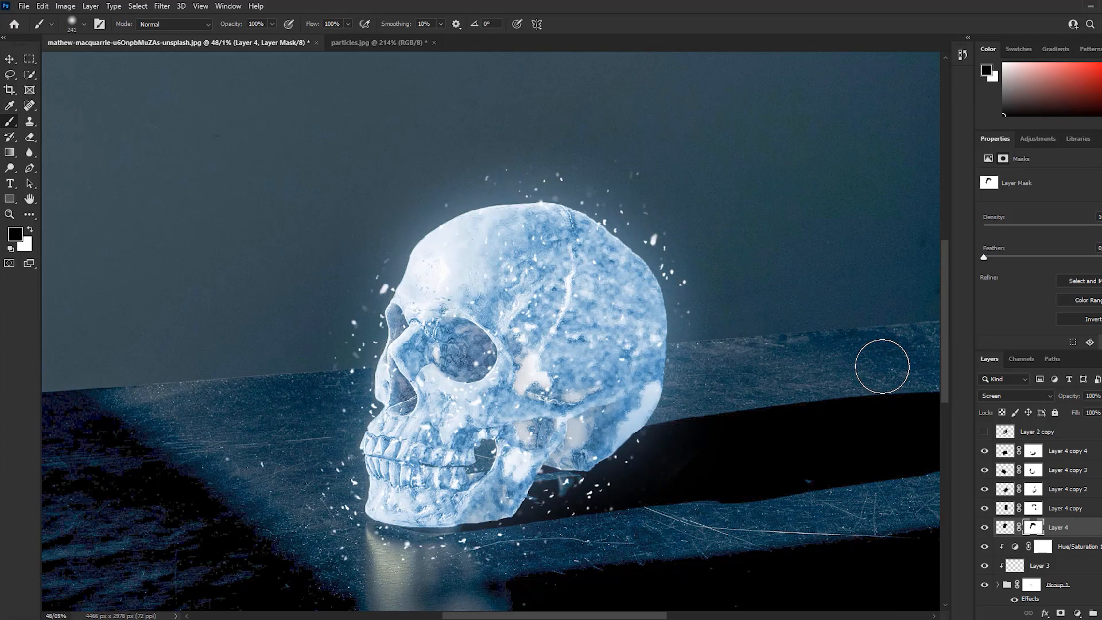
pyautogui.hotkey('ctrl', 'j')
pyautogui.hotkey('ctrl', 't')
pyautogui.moveTo(677, 196); pyautogui.dragTo(538, 469)
pyautogui.moveTo(519, 355); pyautogui.dragTo(536, 359)
pyautogui.press('Return')
pyautogui.click(1032, 531)
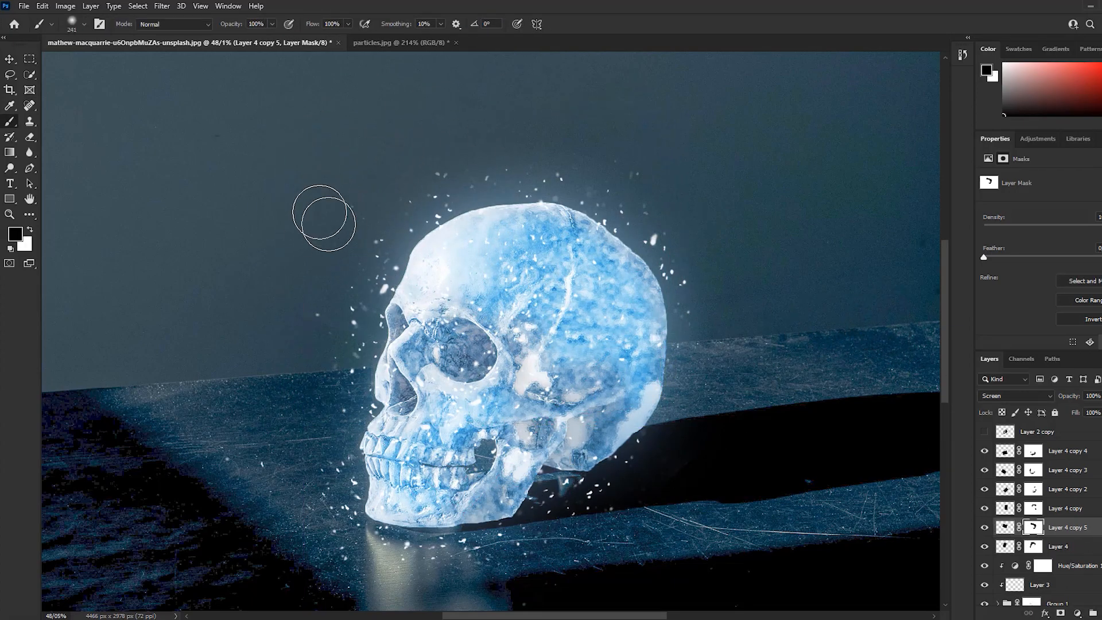
pyautogui.press('x')
pyautogui.press('x')
# Group all the particle layers from Layer 4 to Layer 4 copy 4 and compare the image with and without the group
pyautogui.click(1055, 547)
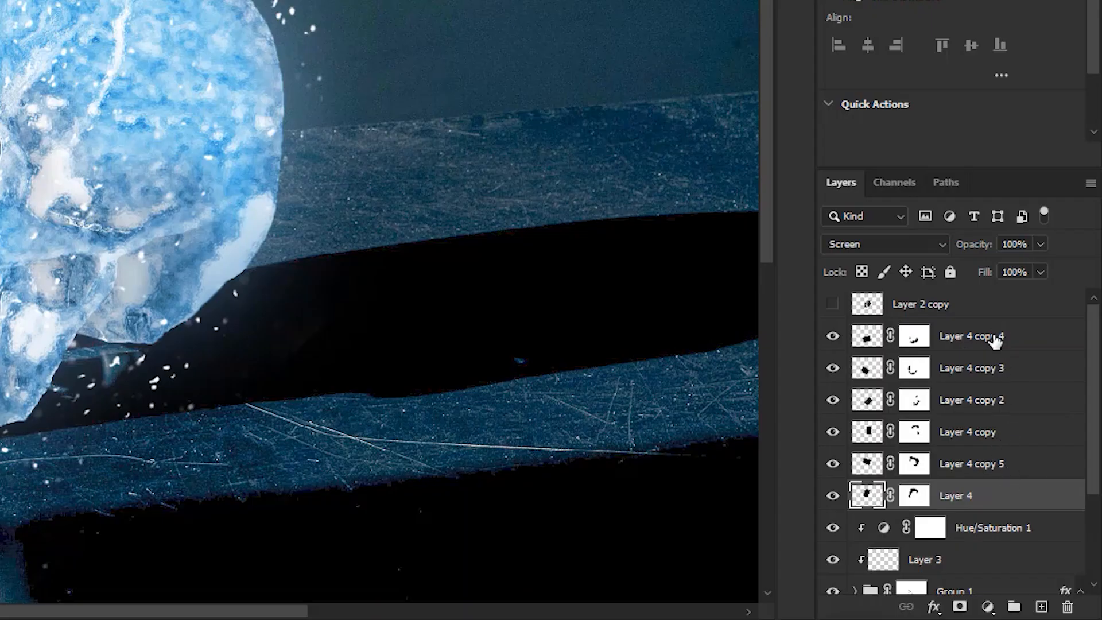
pyautogui.keyDown('shift'); pyautogui.click(1074, 453); pyautogui.keyUp('shift')
pyautogui.moveTo(983, 347); pyautogui.dragTo(1014, 607)
pyautogui.click(832, 332)
pyautogui.click(832, 331)
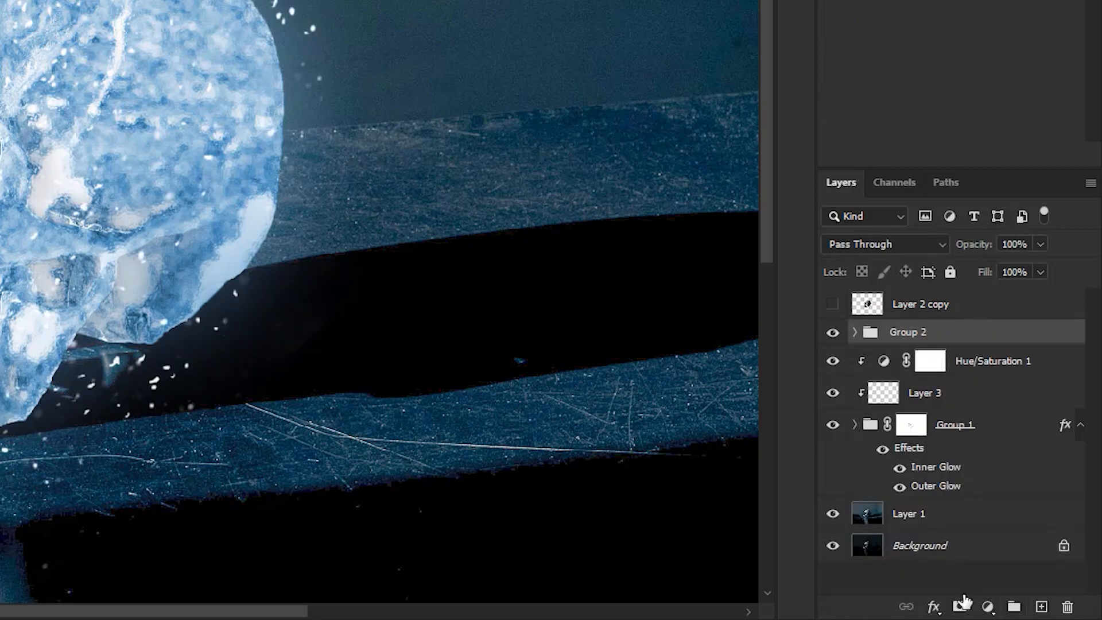
# Add a mask to Group 2 and softly fade particles around the skull using a black brush at 51% opacity and 49% flow
pyautogui.click(959, 606)
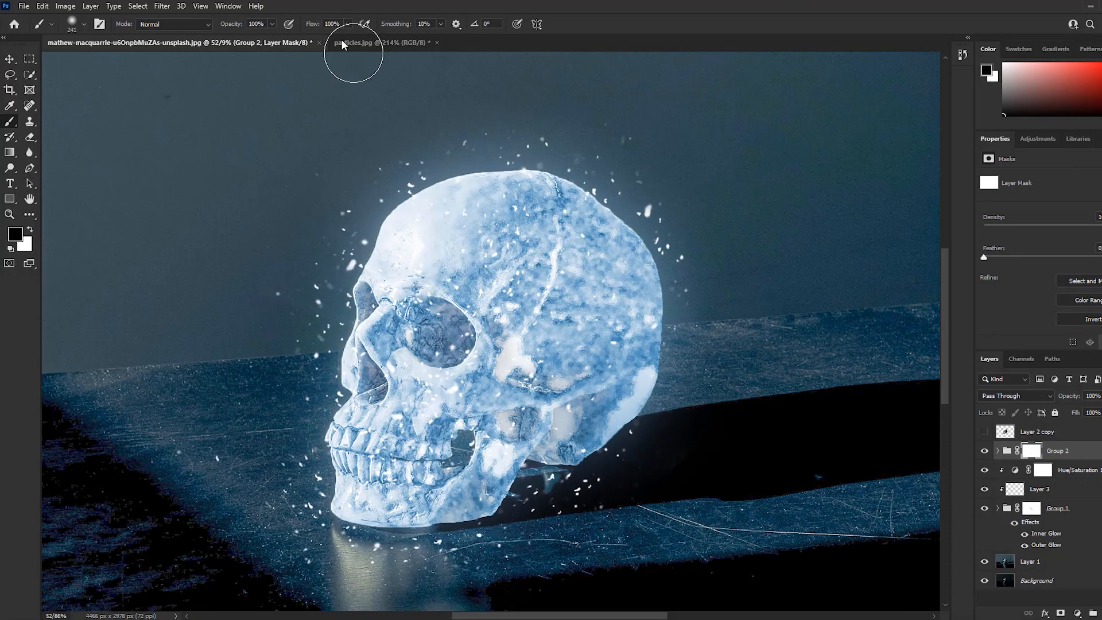
pyautogui.moveTo(272, 23); pyautogui.dragTo(247, 40)
pyautogui.moveTo(348, 23); pyautogui.dragTo(320, 38)
pyautogui.scroll(2, 494, 143)
pyautogui.moveTo(690, 250)
pyautogui.mouseDown()
pyautogui.moveTo(669, 174)
pyautogui.moveTo(353, 212)
pyautogui.mouseUp()
pyautogui.hscroll(-2, 353, 230)
pyautogui.scroll(-2, 353, 230)
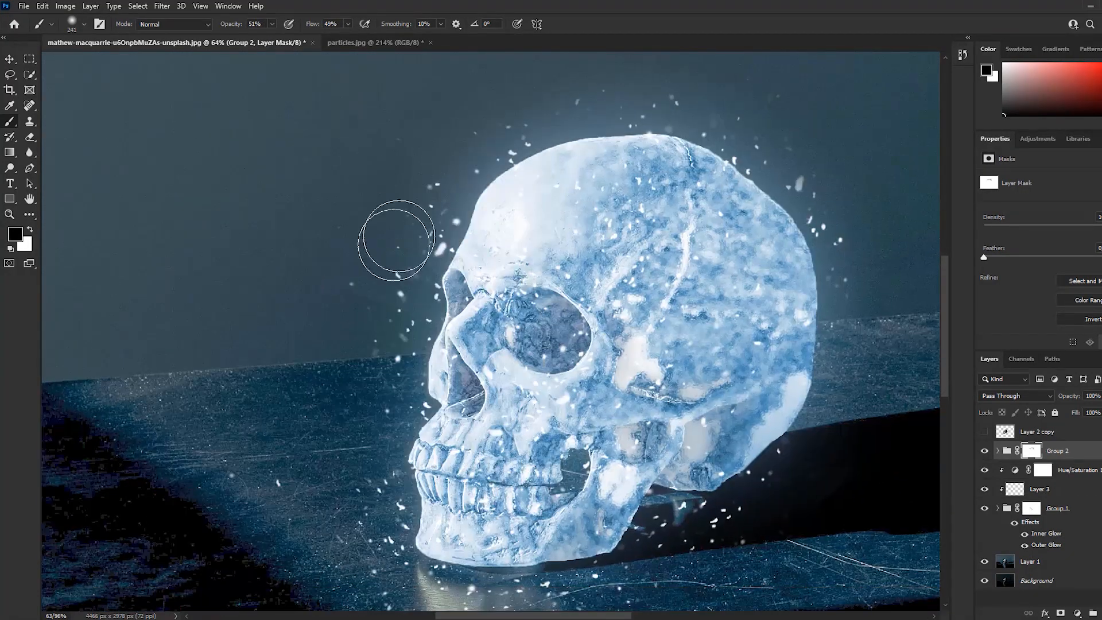
pyautogui.scroll(-2, 516, 241)
pyautogui.moveTo(731, 461)
pyautogui.mouseDown()
pyautogui.moveTo(341, 376)
pyautogui.moveTo(408, 293)
pyautogui.mouseUp()
pyautogui.scroll(-2, 574, 287)
pyautogui.moveTo(628, 221); pyautogui.dragTo(549, 289)
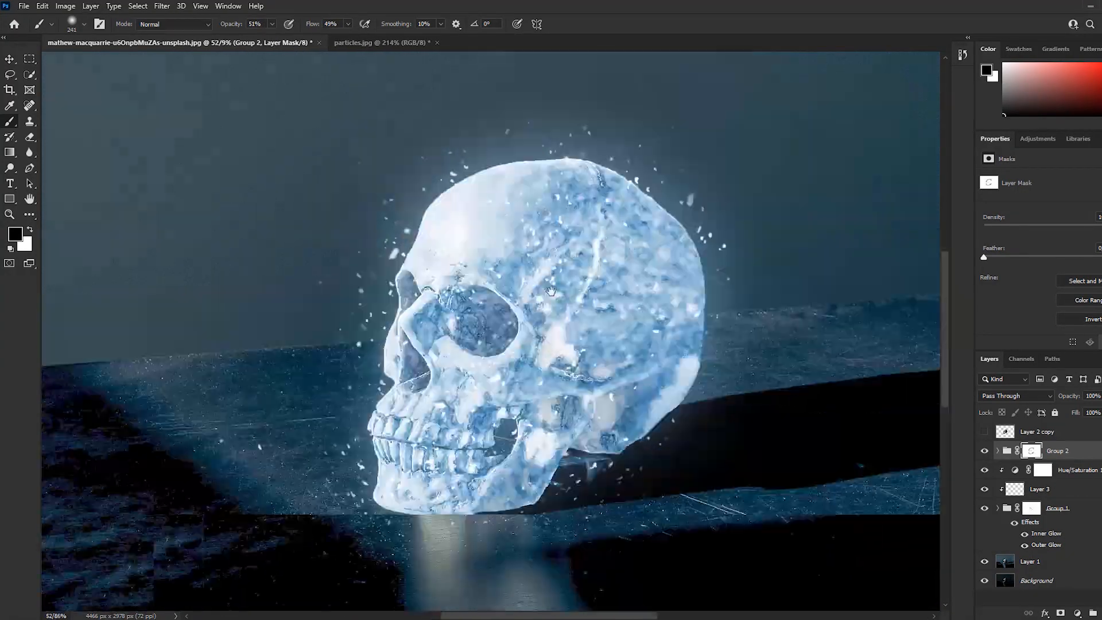
pyautogui.scroll(-3, 586, 269)
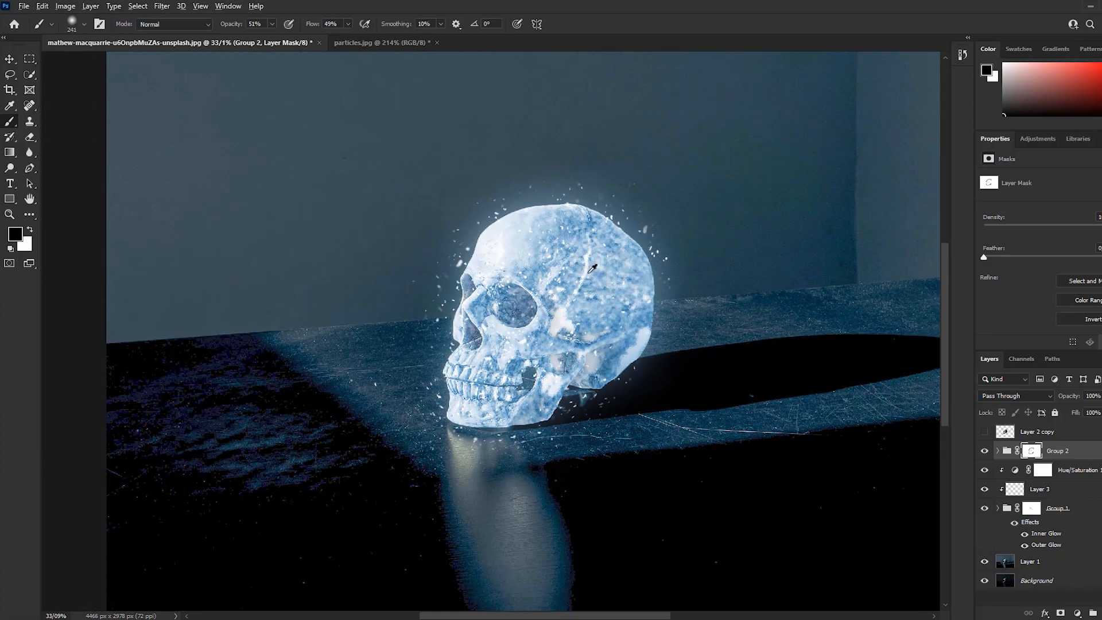
pyautogui.scroll(1, 592, 268)
pyautogui.scroll(1, 593, 268)
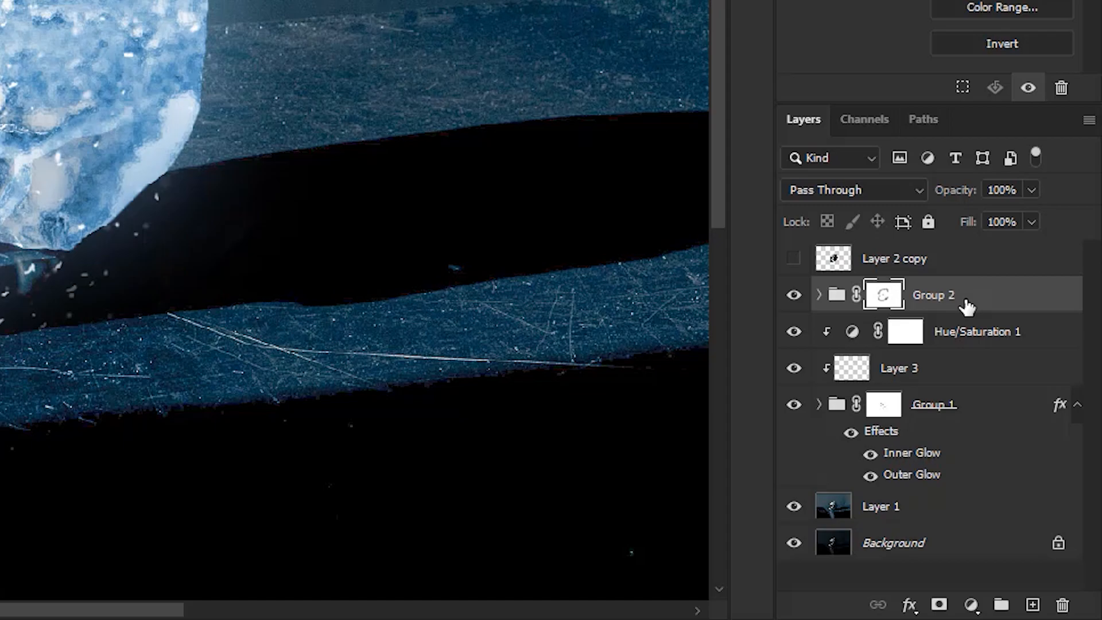
# Stamp the visible layers into a new merged layer above Group 2 and duplicate it
pyautogui.hotkey('ctrl', 'alt', 'shift', 'e')
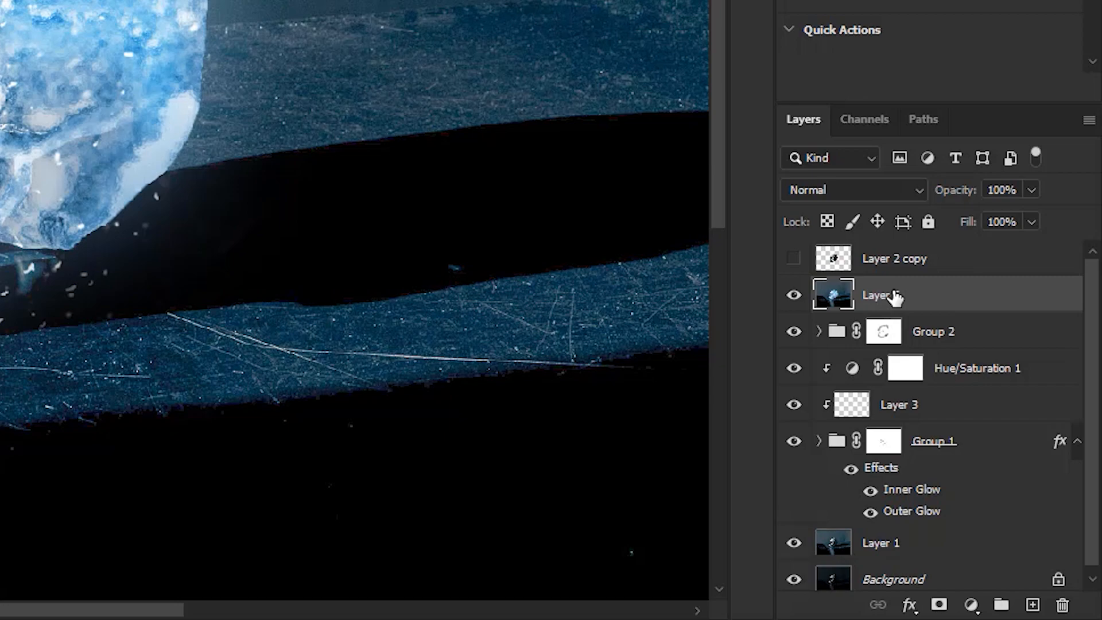
pyautogui.hotkey('ctrl', 'j')
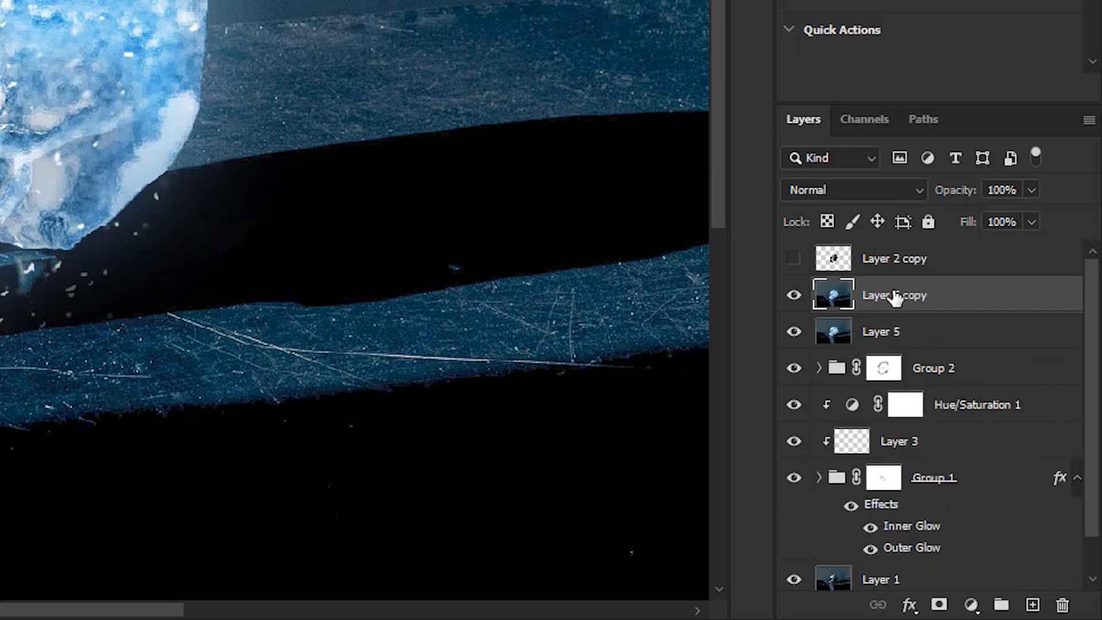
# Grade Layer 5 copy in Camera Raw with Temperature -2, Exposure -0.50, Shadows +38, Blacks -3, Clarity +7, Vibrance +5 and Saturation -4
pyautogui.click(319, 13)
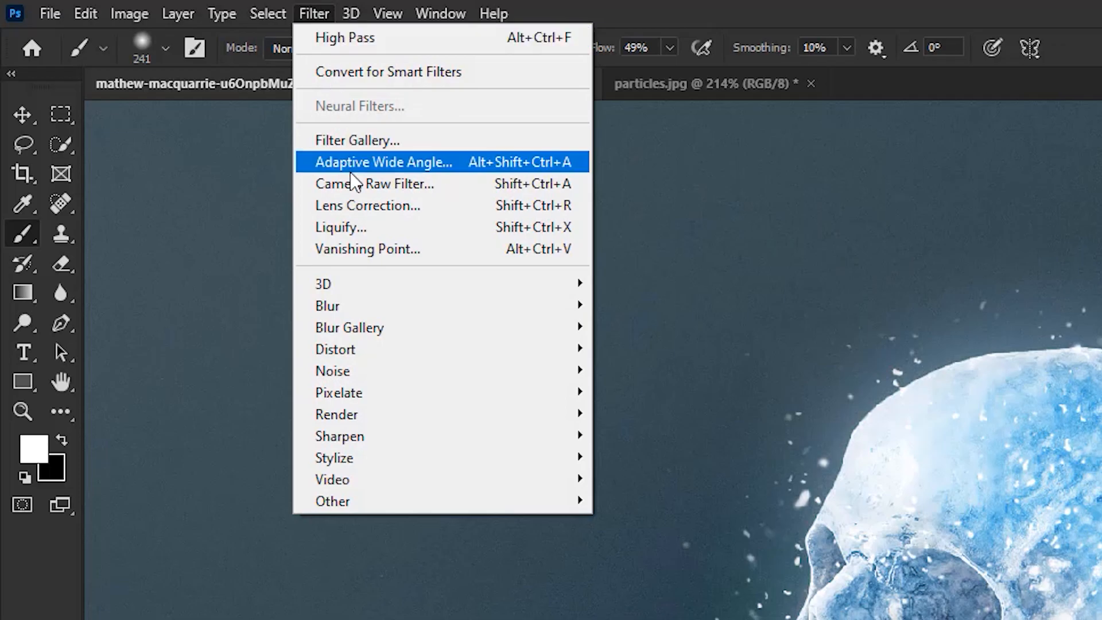
pyautogui.click(353, 180)
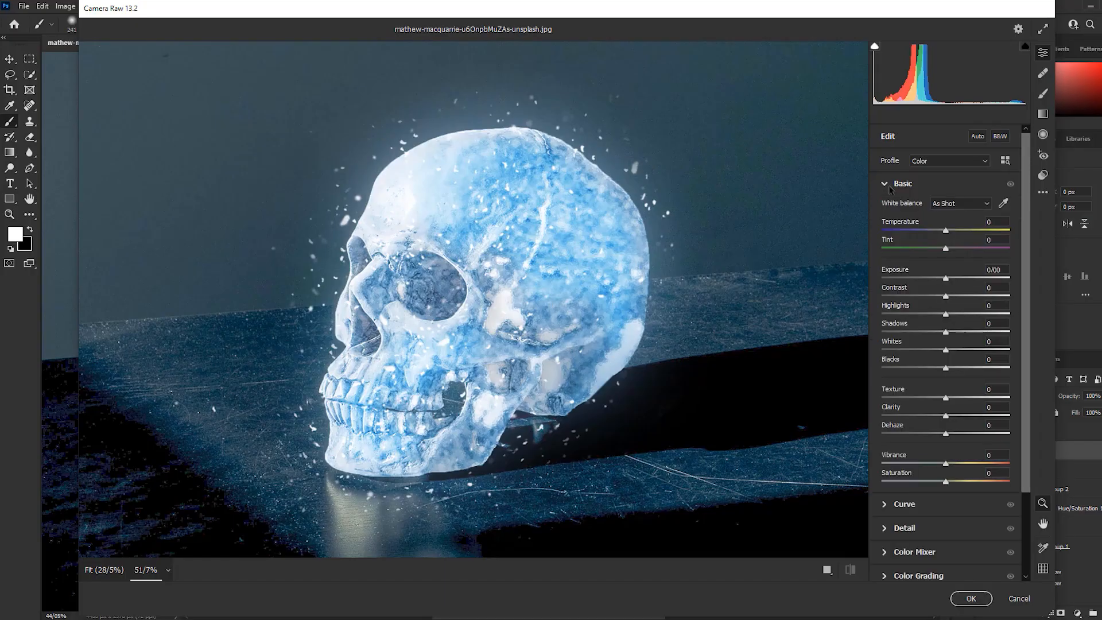
pyautogui.moveTo(945, 230); pyautogui.dragTo(944, 230)
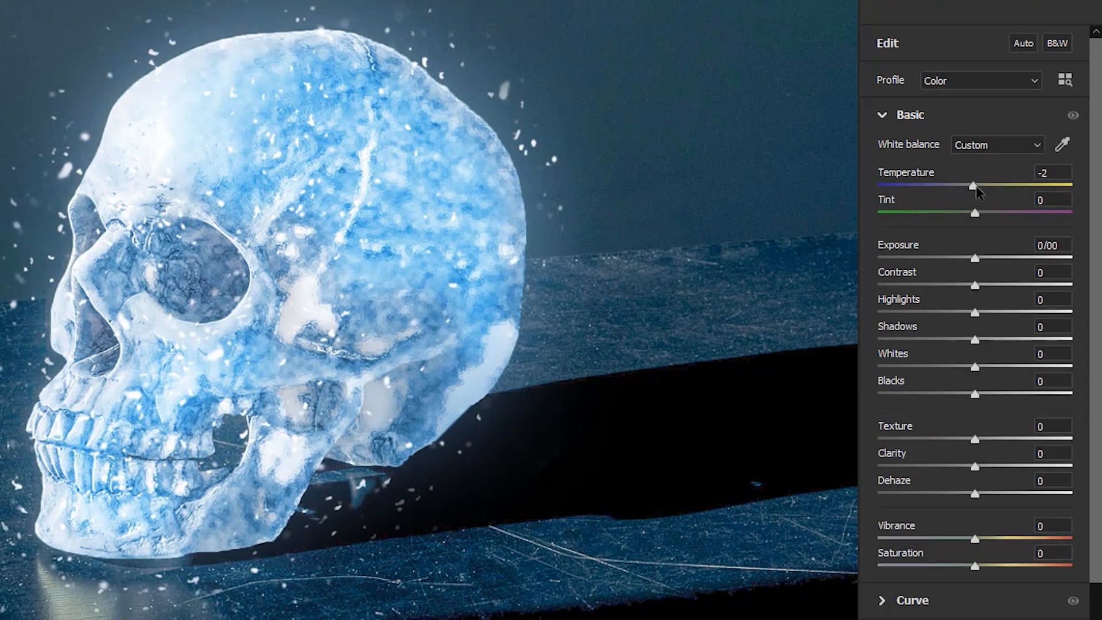
pyautogui.moveTo(945, 278); pyautogui.dragTo(939, 281)
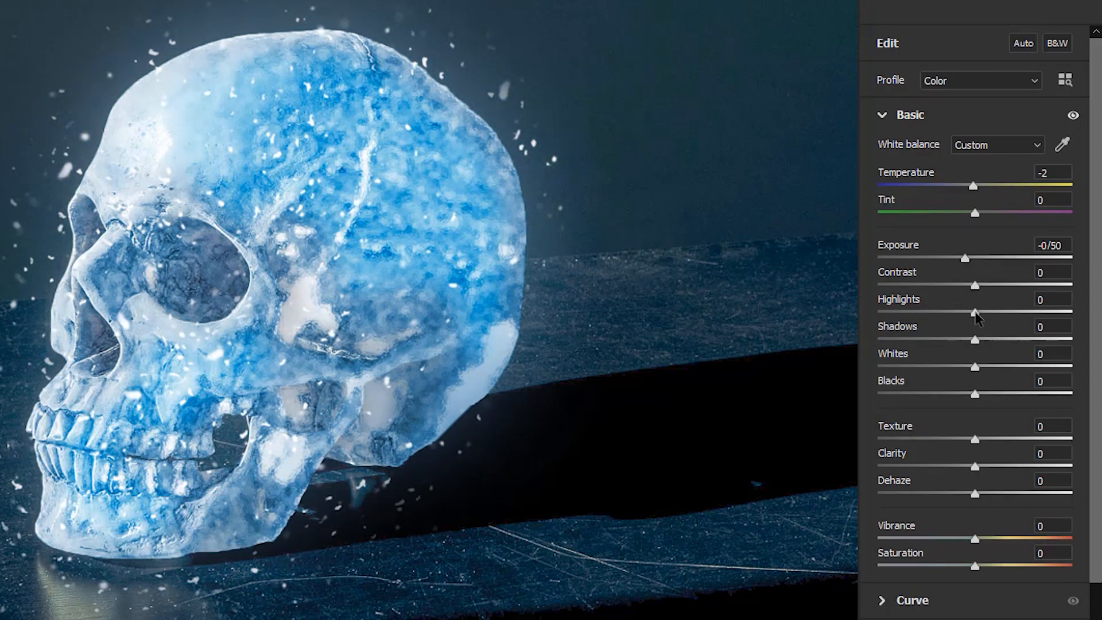
pyautogui.moveTo(975, 339); pyautogui.dragTo(1012, 340)
pyautogui.moveTo(974, 395); pyautogui.dragTo(972, 395)
pyautogui.moveTo(974, 466); pyautogui.dragTo(981, 466)
pyautogui.moveTo(974, 539); pyautogui.dragTo(971, 566)
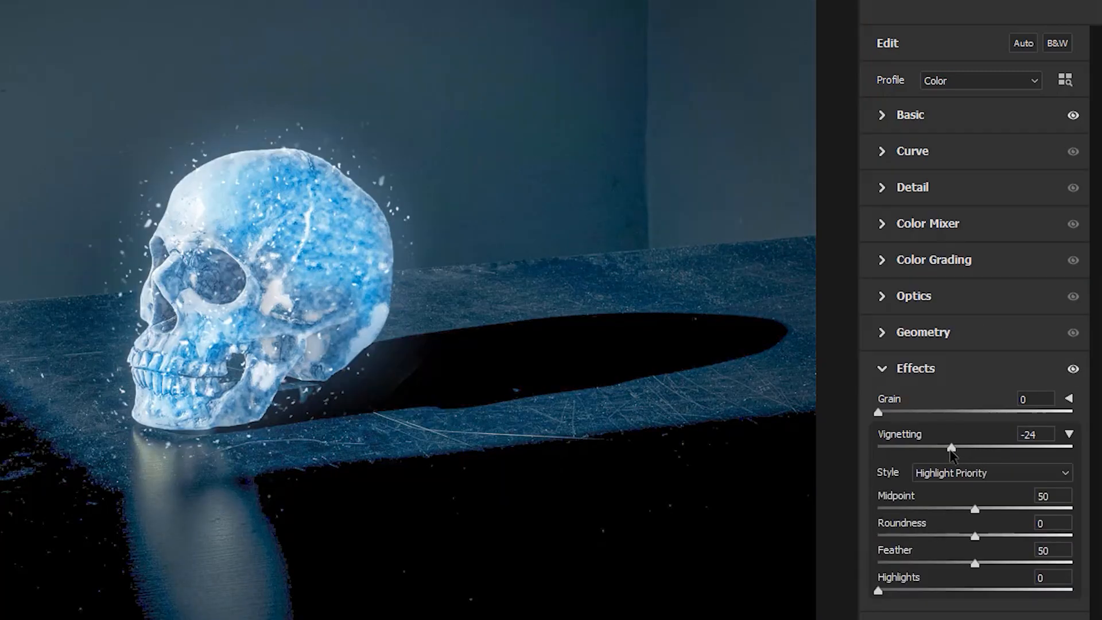
# Add a Highlight Priority vignette of -30 with Midpoint 25 and Feather 65
pyautogui.moveTo(974, 564); pyautogui.dragTo(1004, 564)
pyautogui.moveTo(974, 509); pyautogui.dragTo(930, 515)
pyautogui.moveTo(952, 448); pyautogui.dragTo(945, 448)
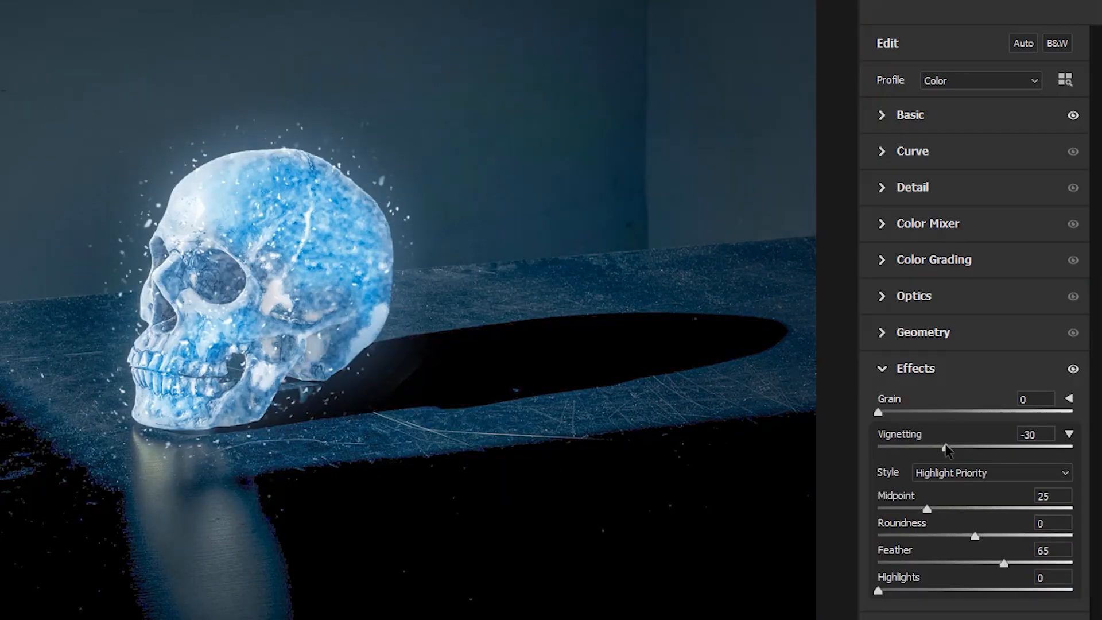
pyautogui.click(900, 379)
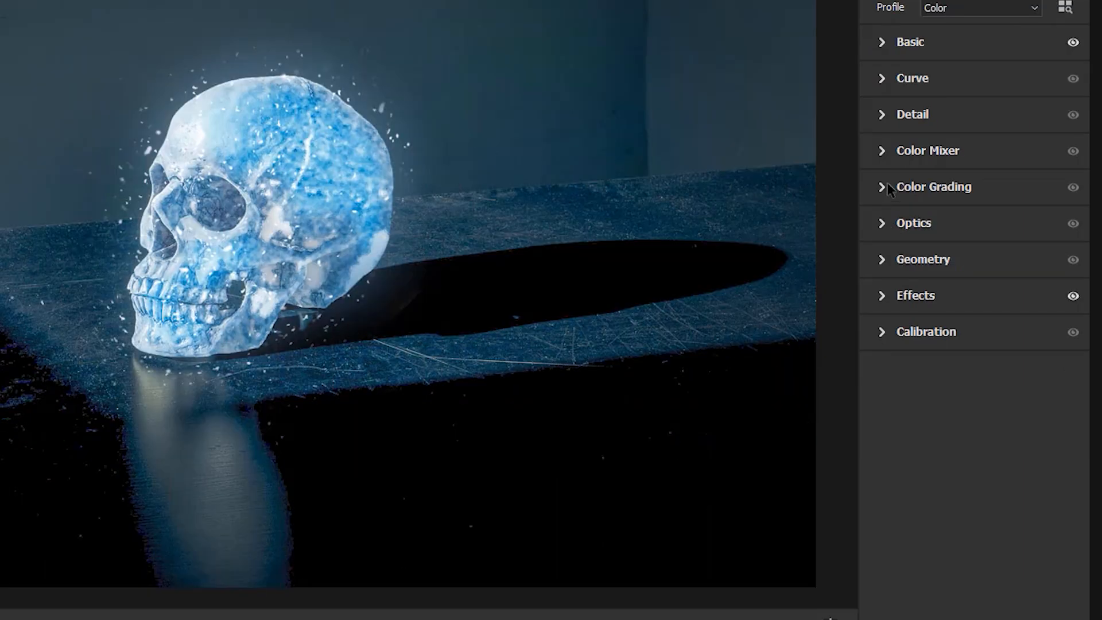
# Tint the shadows blue in Color Grading and set Blending to 65 and Balance to -40
pyautogui.click(924, 259)
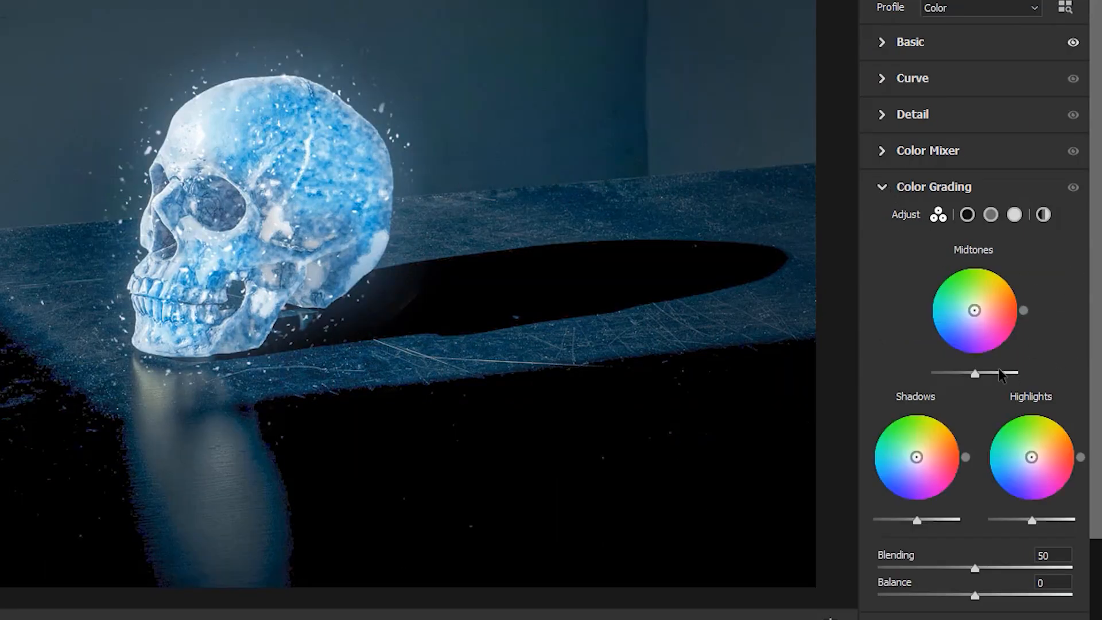
pyautogui.moveTo(974, 482); pyautogui.dragTo(944, 485)
pyautogui.click(1014, 203)
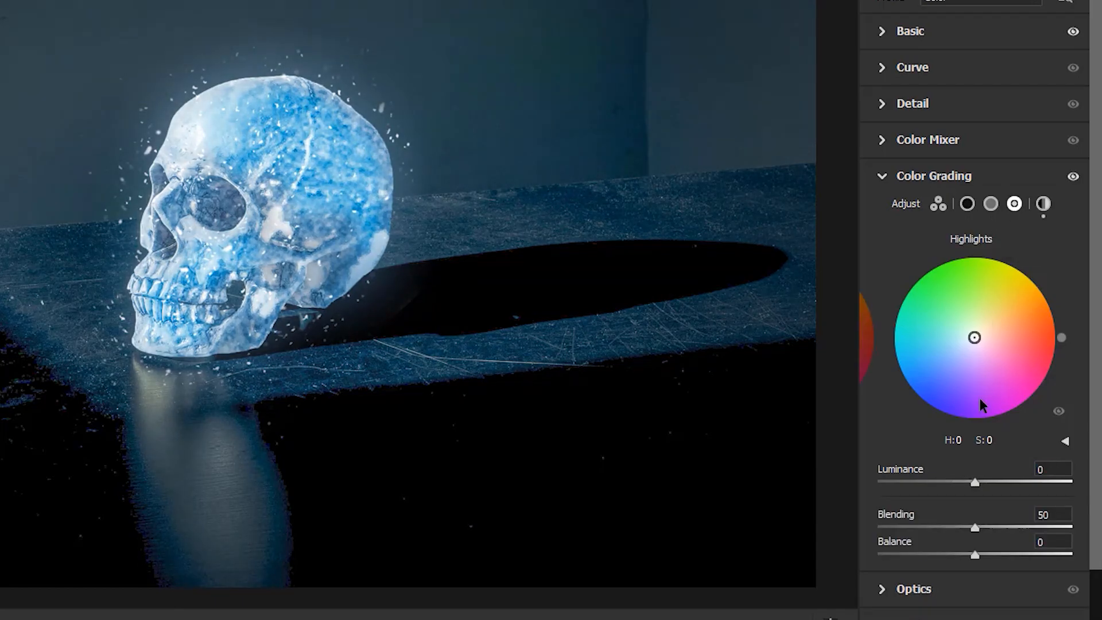
pyautogui.click(967, 203)
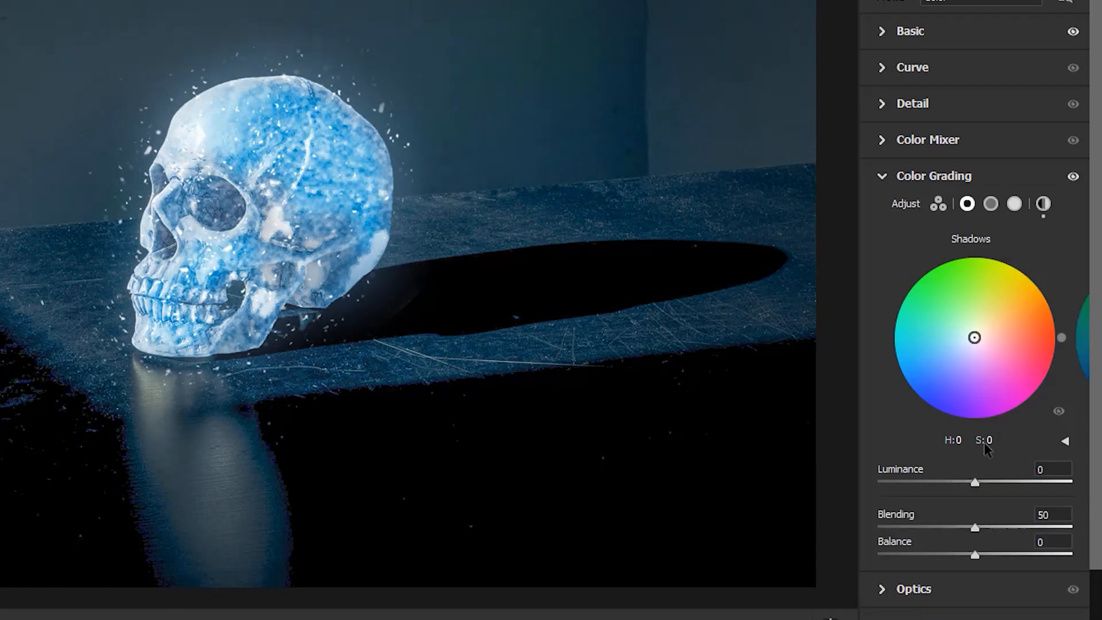
pyautogui.moveTo(974, 337)
pyautogui.mouseDown()
pyautogui.moveTo(948, 363)
pyautogui.moveTo(941, 345)
pyautogui.moveTo(953, 344)
pyautogui.mouseUp()
pyautogui.moveTo(975, 485); pyautogui.dragTo(936, 560)
# Tint the midtones blue and grade the highlights with hue 203, saturation 21 and luminance +29
pyautogui.click(990, 204)
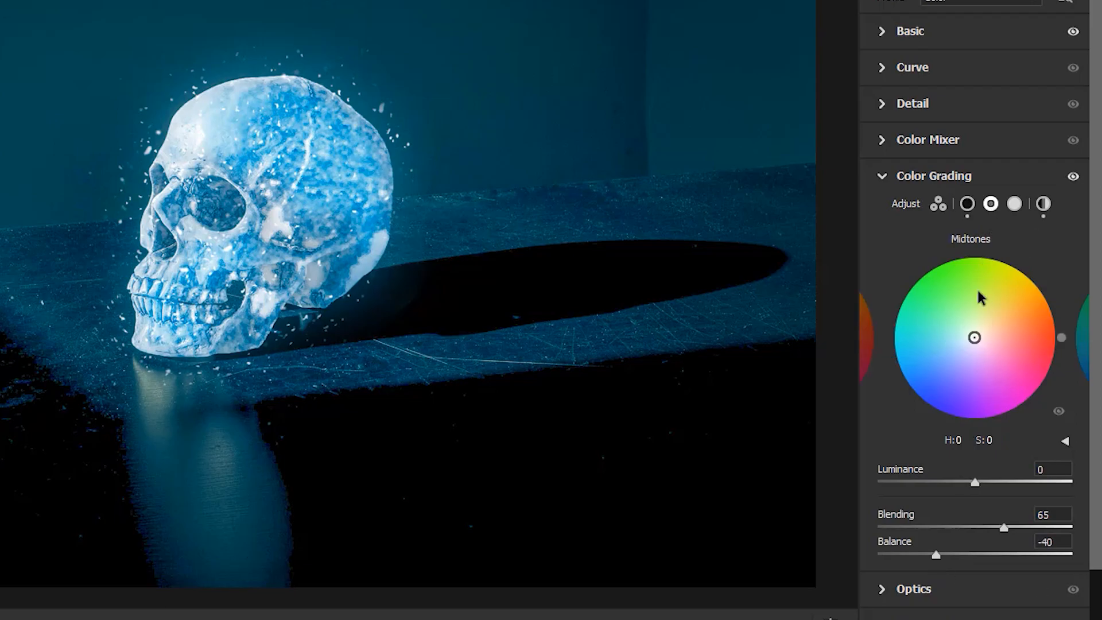
pyautogui.moveTo(945, 348); pyautogui.dragTo(947, 346)
pyautogui.moveTo(974, 482); pyautogui.dragTo(1001, 497)
pyautogui.click(1014, 204)
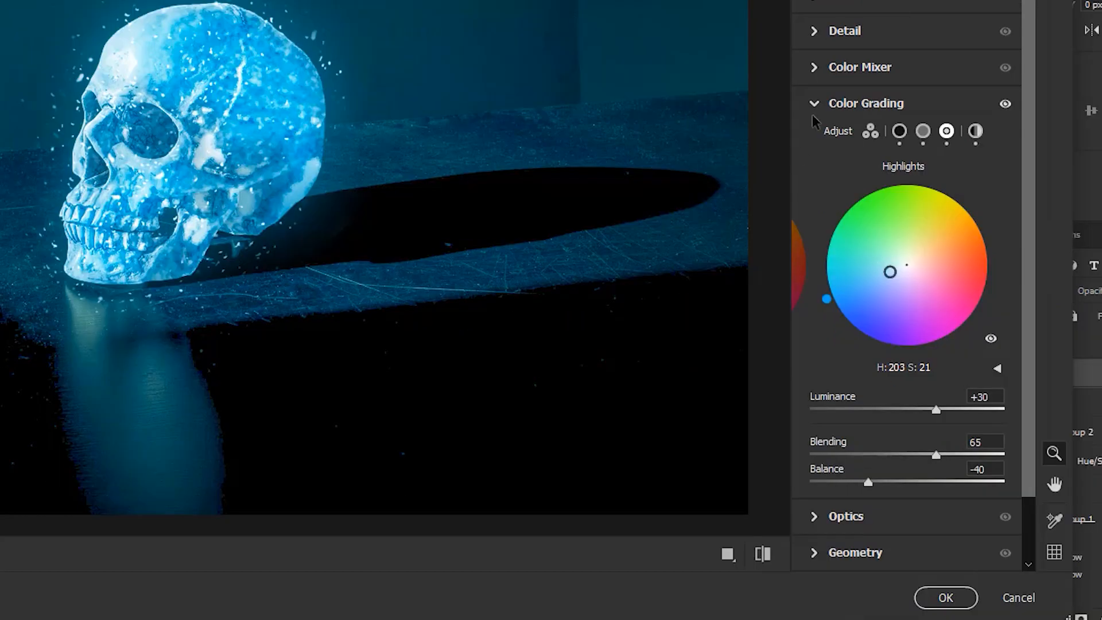
# Set Sharpening to 20 and apply the Camera Raw adjustments to Layer 5 copy
pyautogui.click(884, 105)
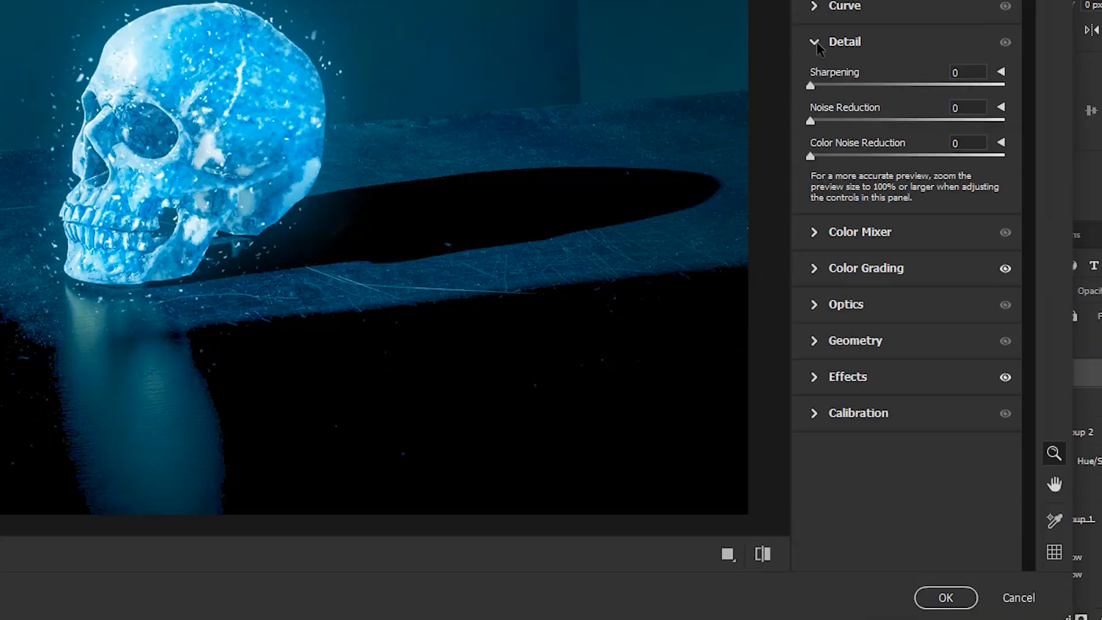
pyautogui.moveTo(811, 86); pyautogui.dragTo(857, 86)
pyautogui.click(934, 595)
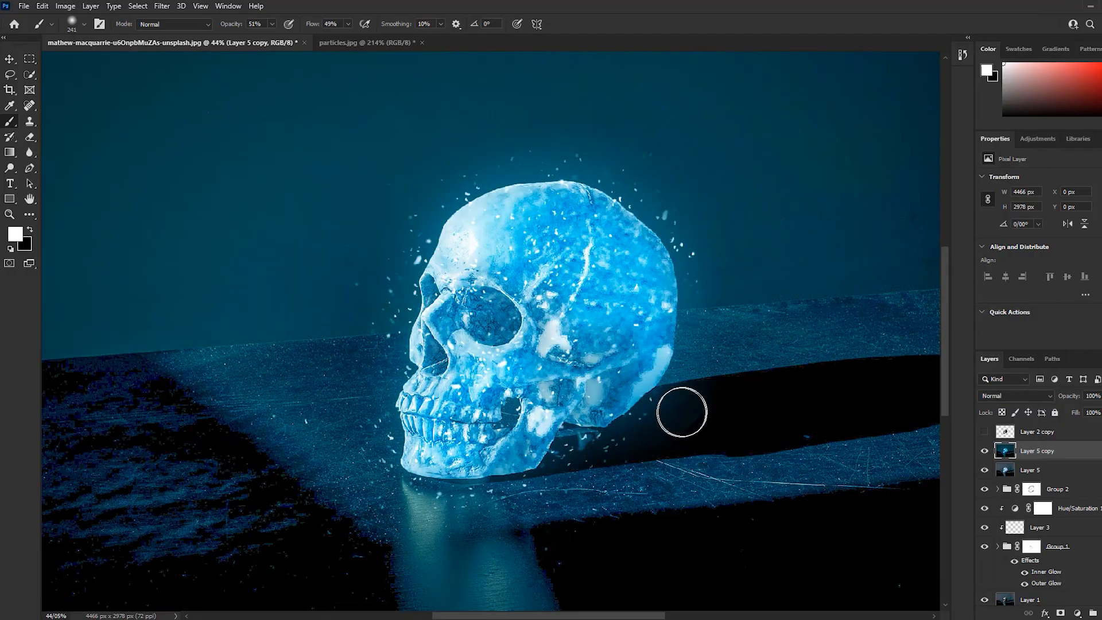
# Compare the image with and without the graded Layer 5 copy
pyautogui.moveTo(578, 287); pyautogui.dragTo(522, 309)
pyautogui.click(985, 451)
pyautogui.click(984, 451)
pyautogui.click(985, 451)
pyautogui.click(984, 451)
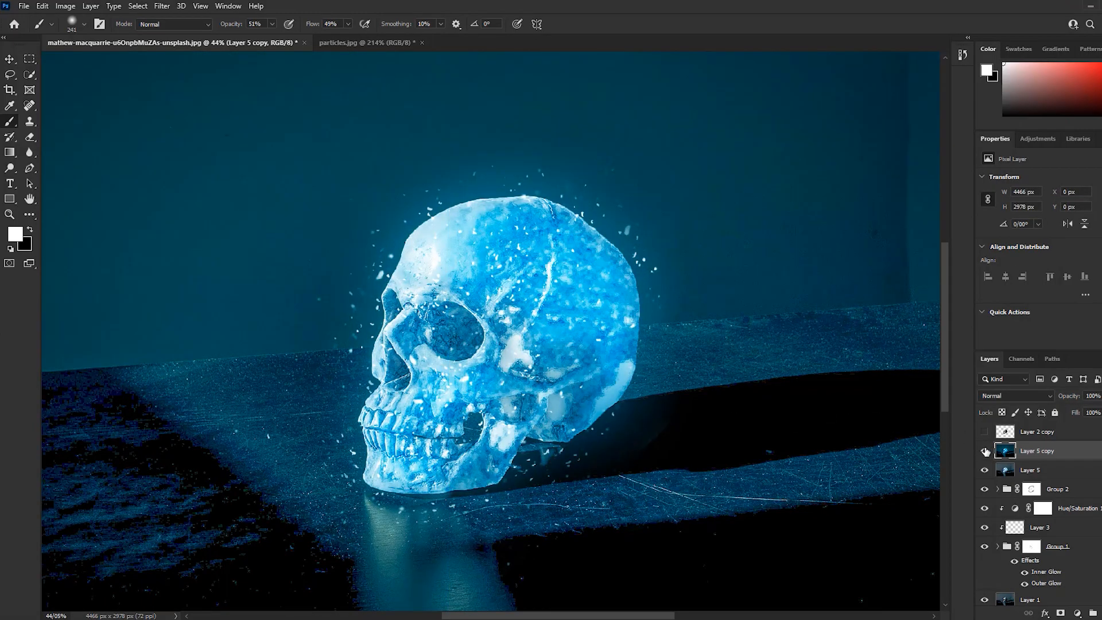
pyautogui.click(984, 451)
pyautogui.click(984, 451)
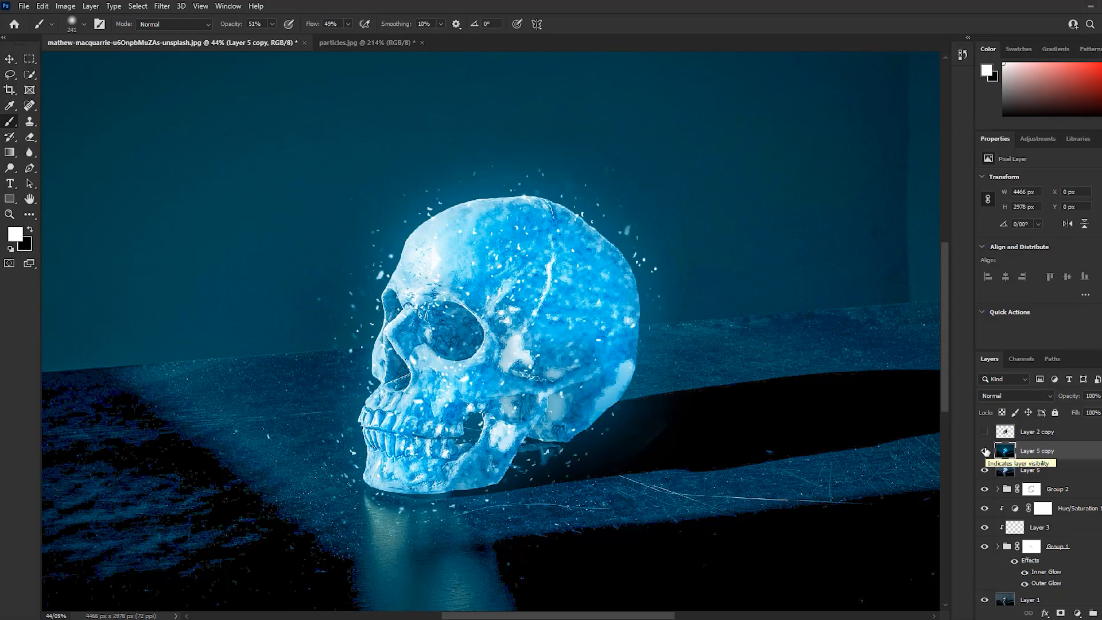
# Duplicate Layer 5 copy and apply Camera Raw to the duplicate with Temperature -25 and Tint -10
pyautogui.hotkey('ctrl', 'j')
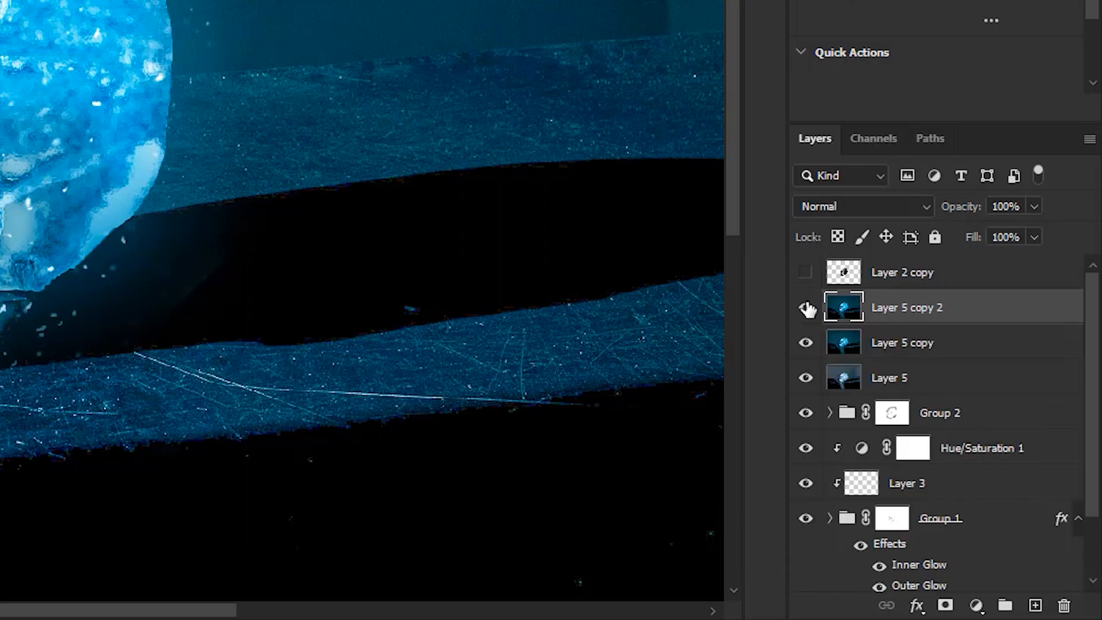
pyautogui.click(303, 13)
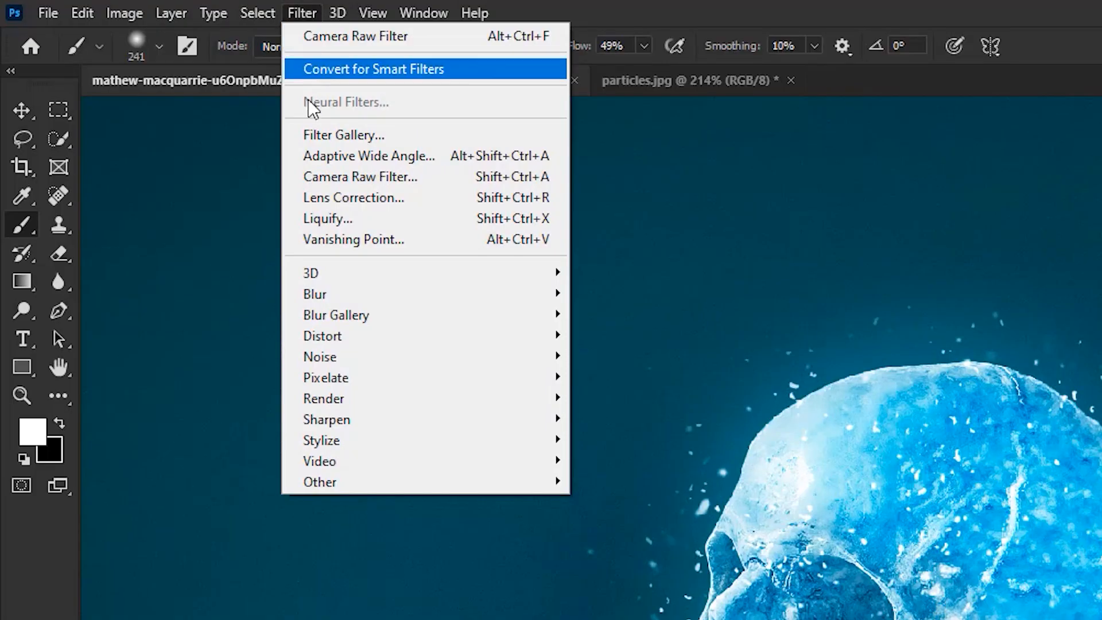
pyautogui.click(371, 177)
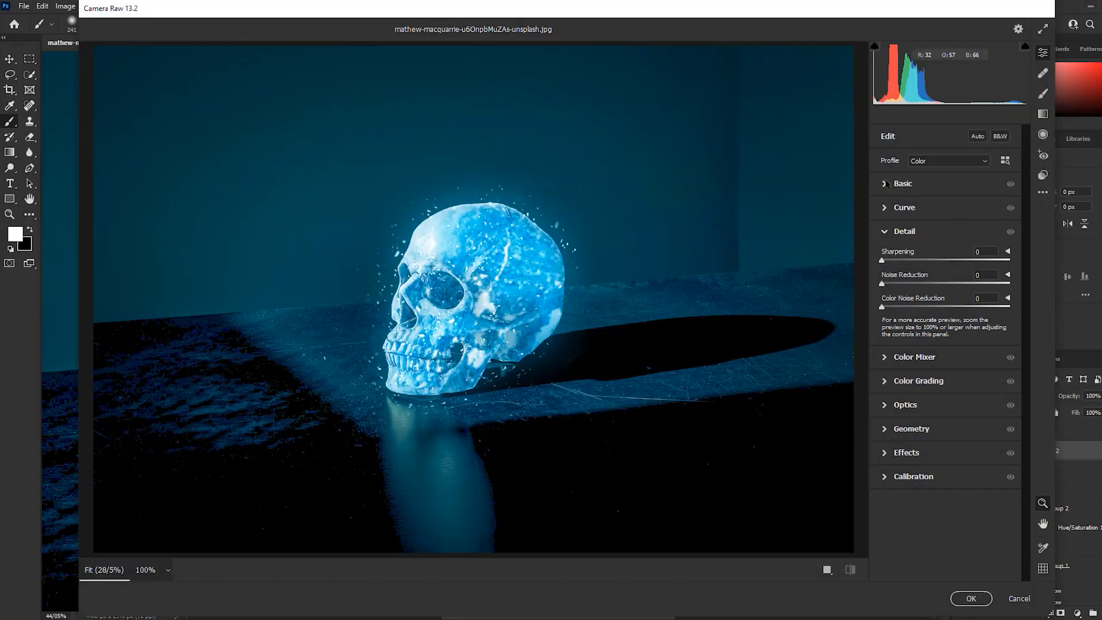
pyautogui.click(886, 183)
pyautogui.moveTo(945, 230)
pyautogui.mouseDown()
pyautogui.moveTo(930, 231)
pyautogui.moveTo(937, 249)
pyautogui.mouseUp()
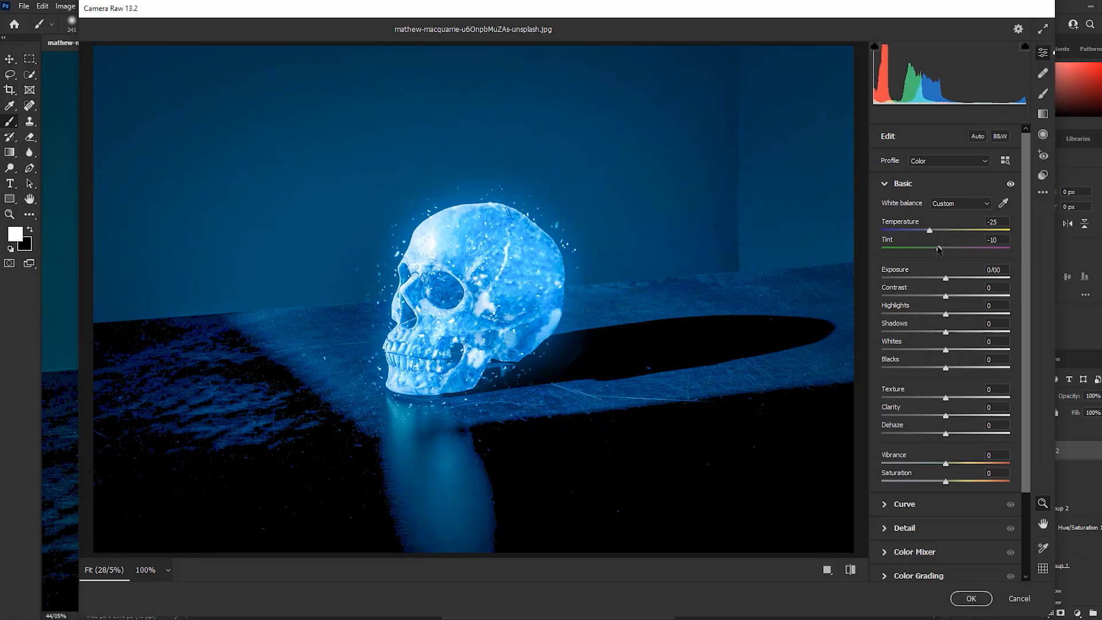
pyautogui.click(971, 598)
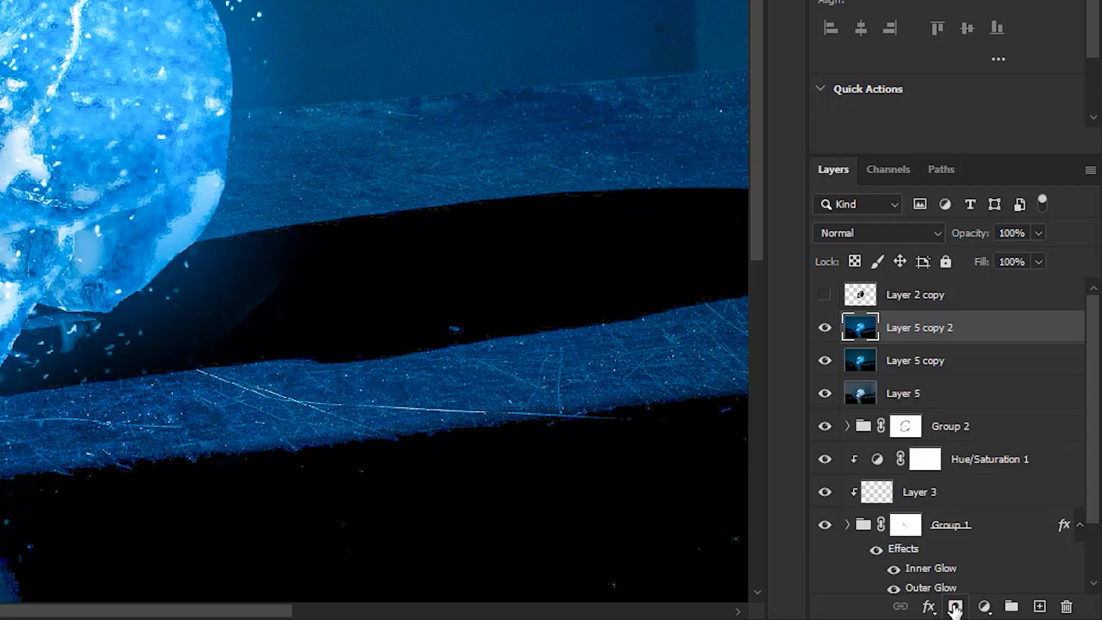
# Add a black mask to Layer 5 copy 2 and softly reveal the skull area with a brush at 30% opacity and 100% flow
pyautogui.keyDown('alt'); pyautogui.click(954, 606); pyautogui.keyUp('alt')
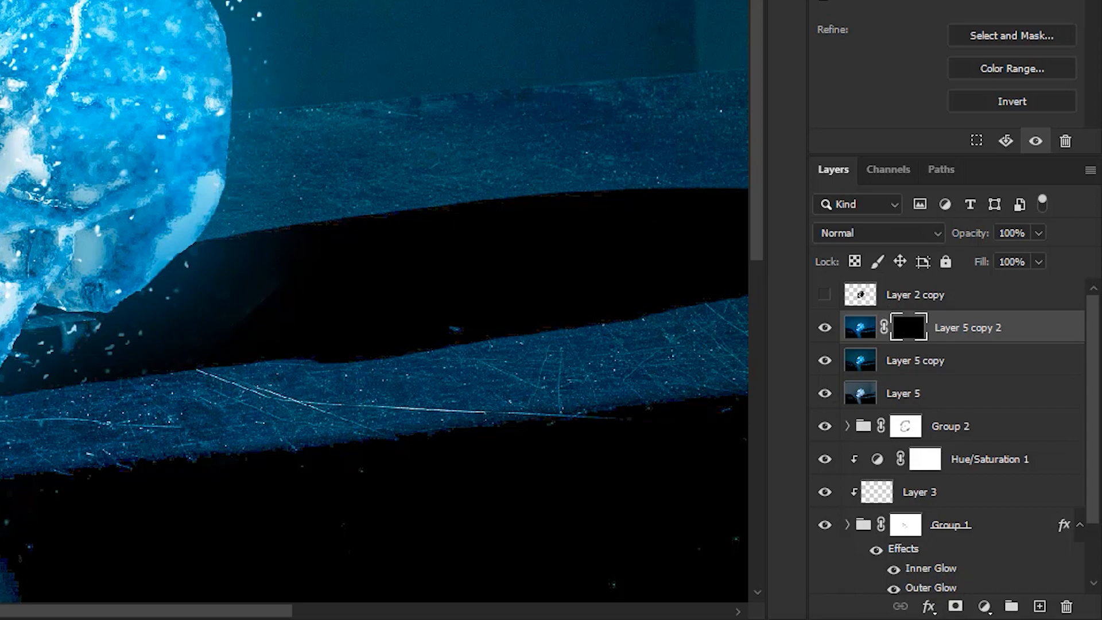
pyautogui.press('x')
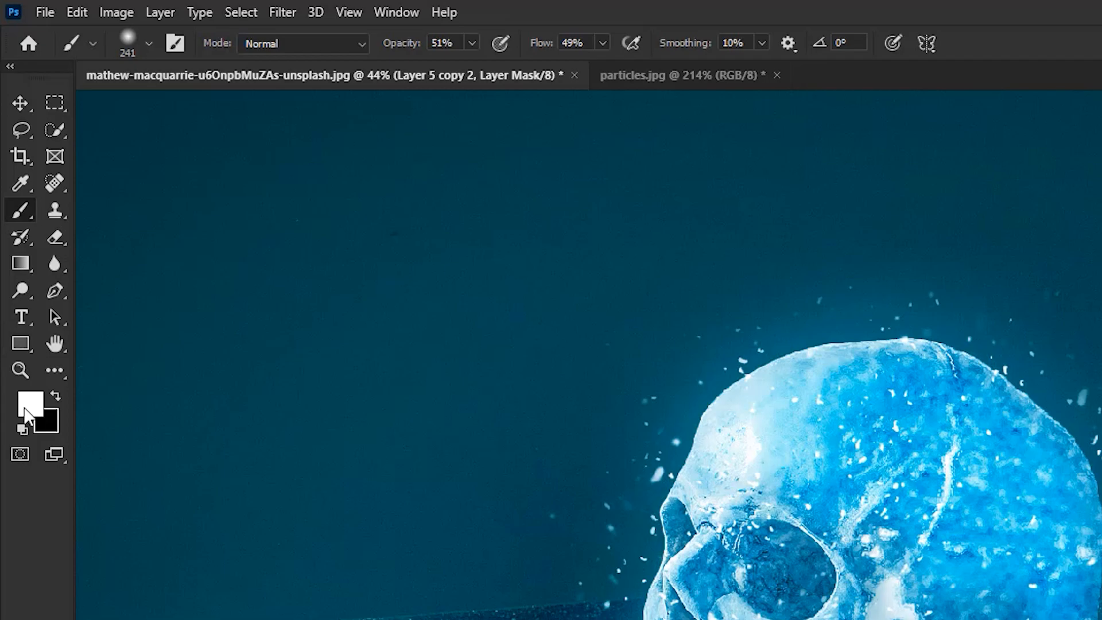
pyautogui.moveTo(471, 43); pyautogui.dragTo(452, 65)
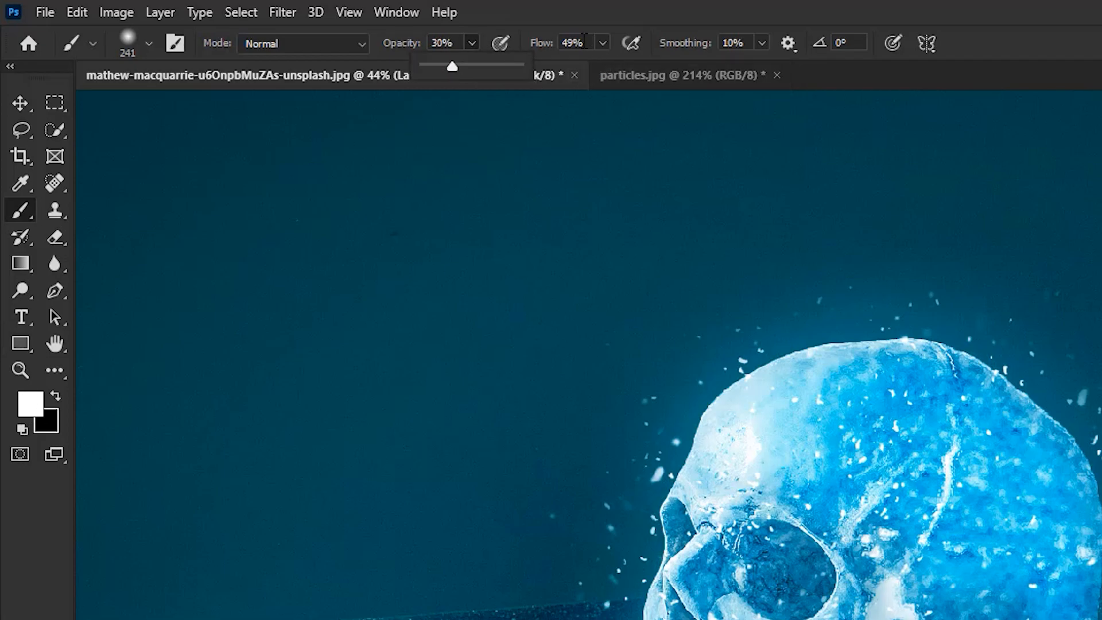
pyautogui.moveTo(603, 44); pyautogui.dragTo(650, 67)
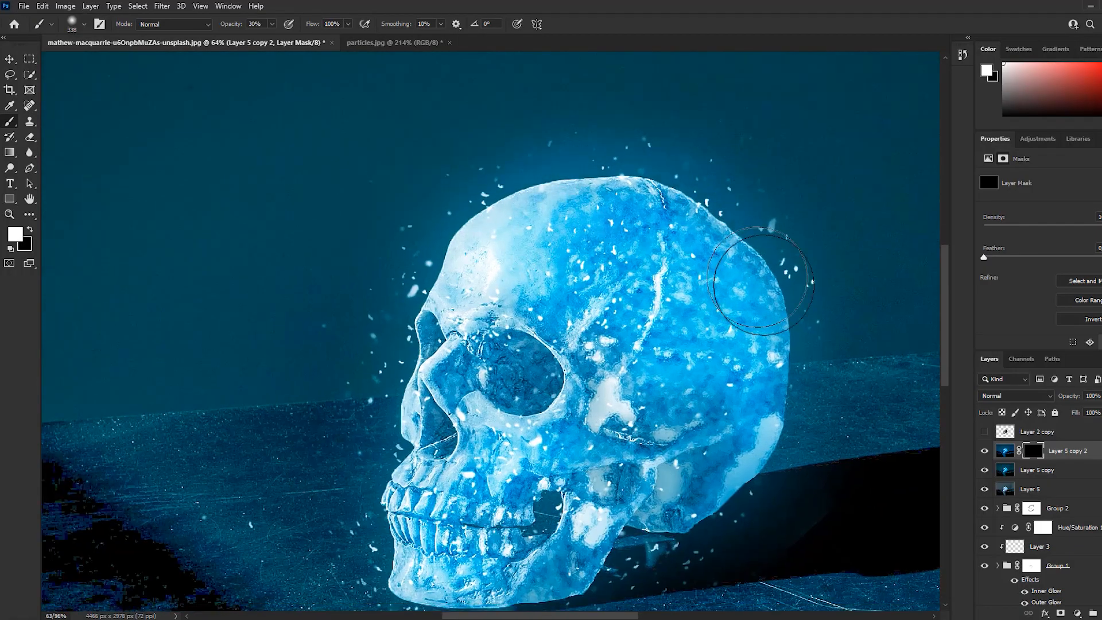
pyautogui.moveTo(673, 387)
pyautogui.mouseDown()
pyautogui.moveTo(389, 516)
pyautogui.moveTo(412, 169)
pyautogui.mouseUp()
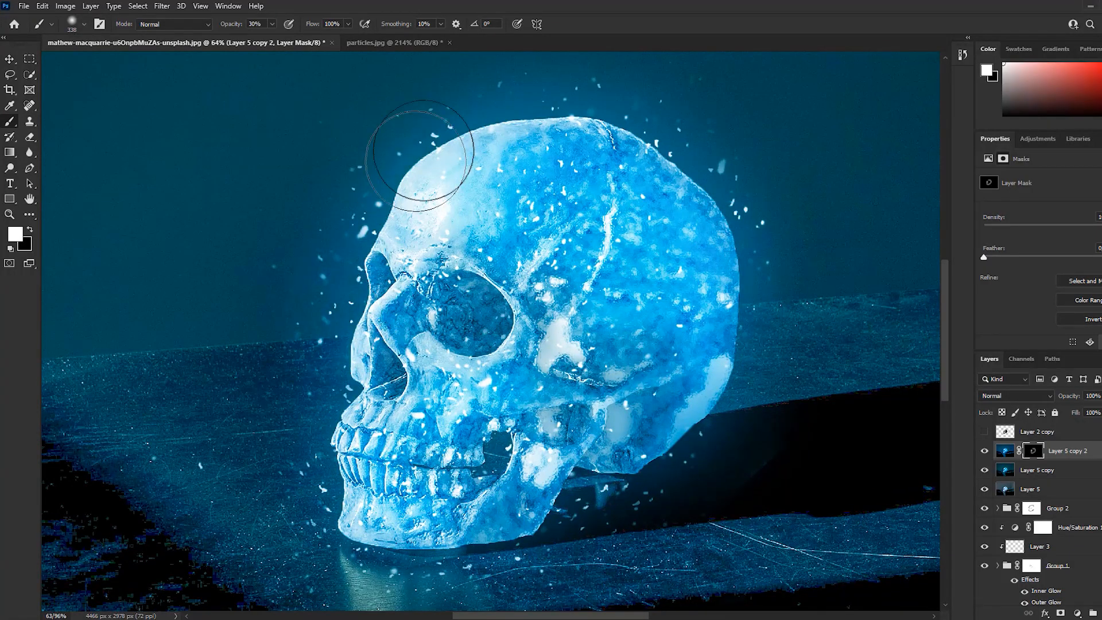
pyautogui.press('x')
pyautogui.scroll(-2, 494, 465)
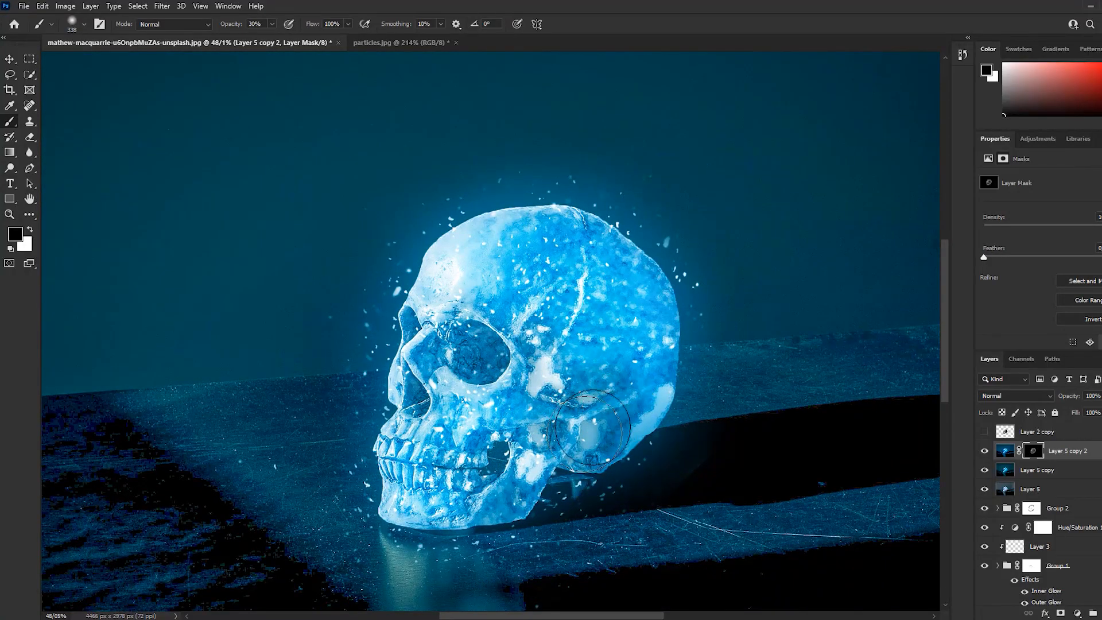
pyautogui.scroll(-1, 630, 390)
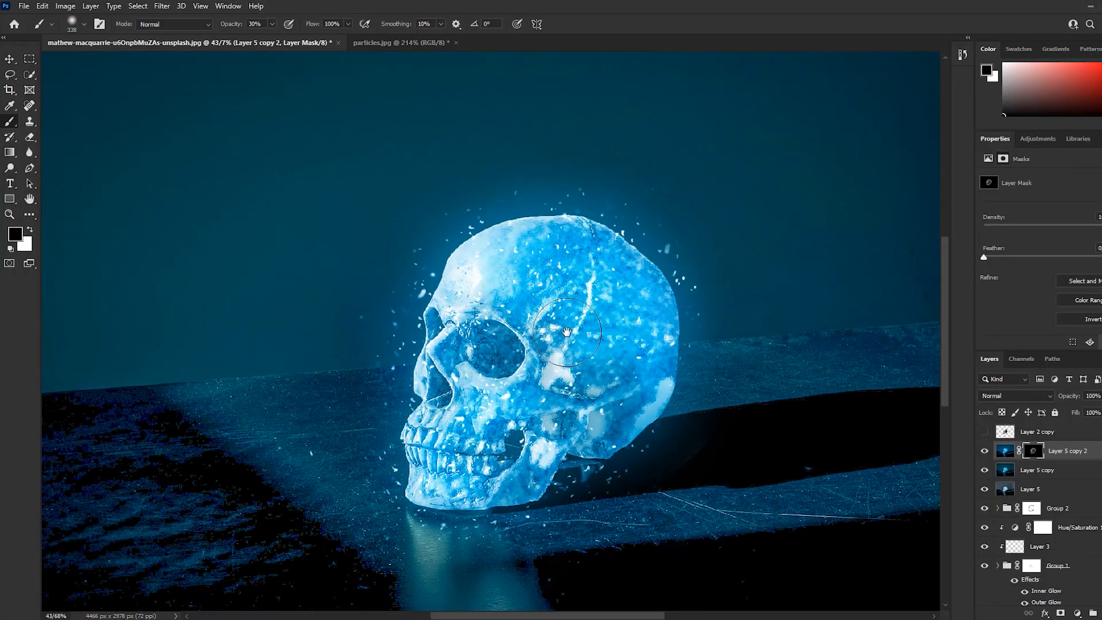
pyautogui.click(608, 387)
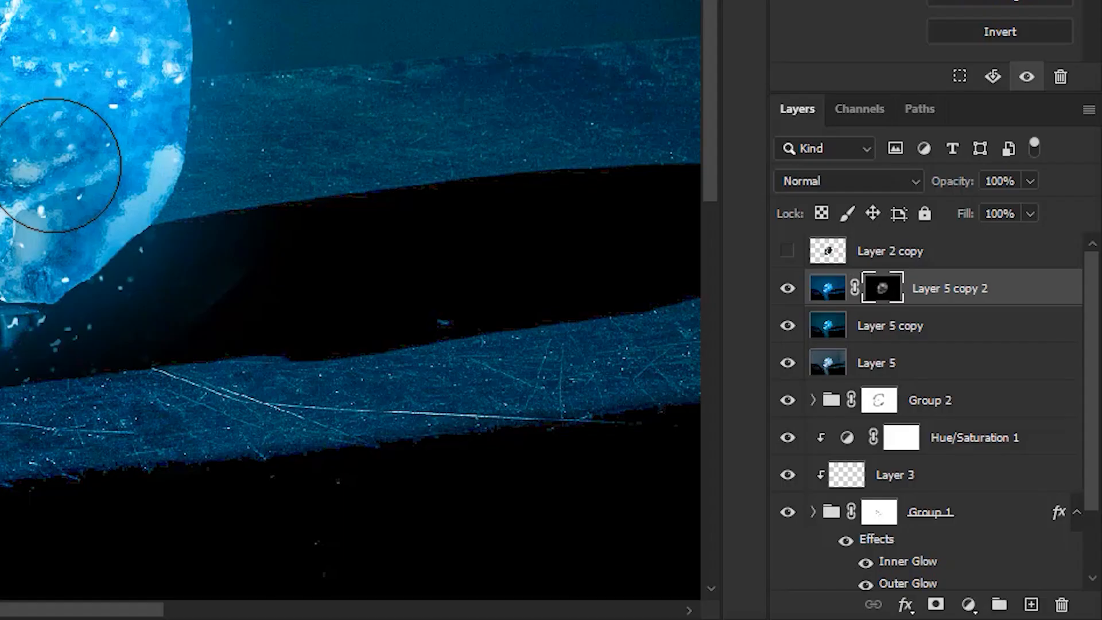
# Stamp the visible layers into a new layer above Layer 5 copy 2 and add a Selective Color adjustment over it
pyautogui.hotkey('ctrl', 'shift', 'alt', 'e')
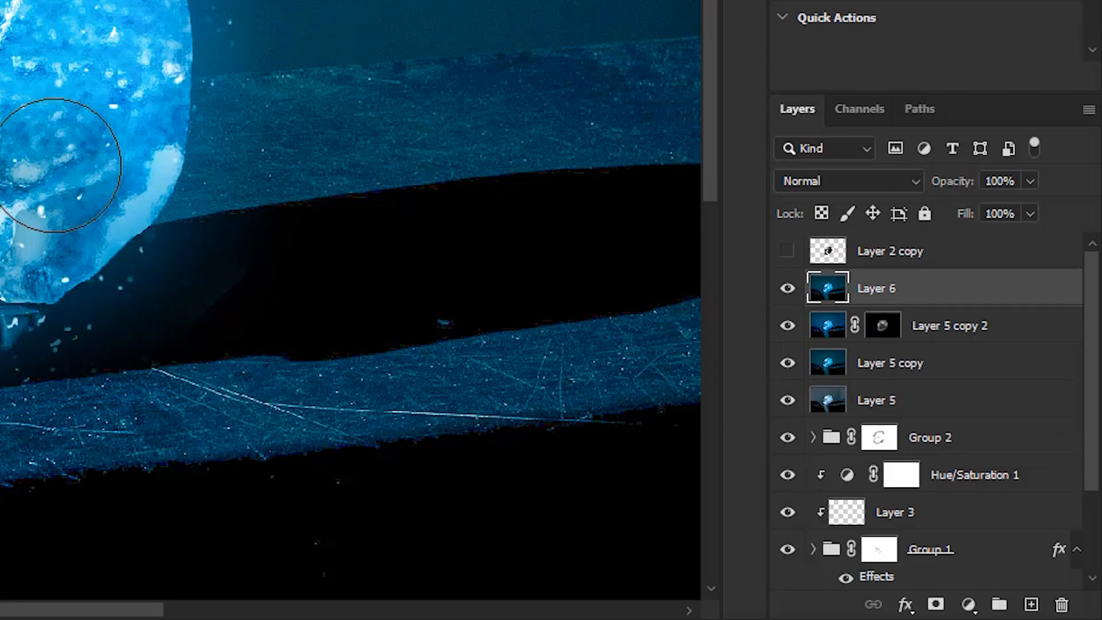
pyautogui.click(968, 604)
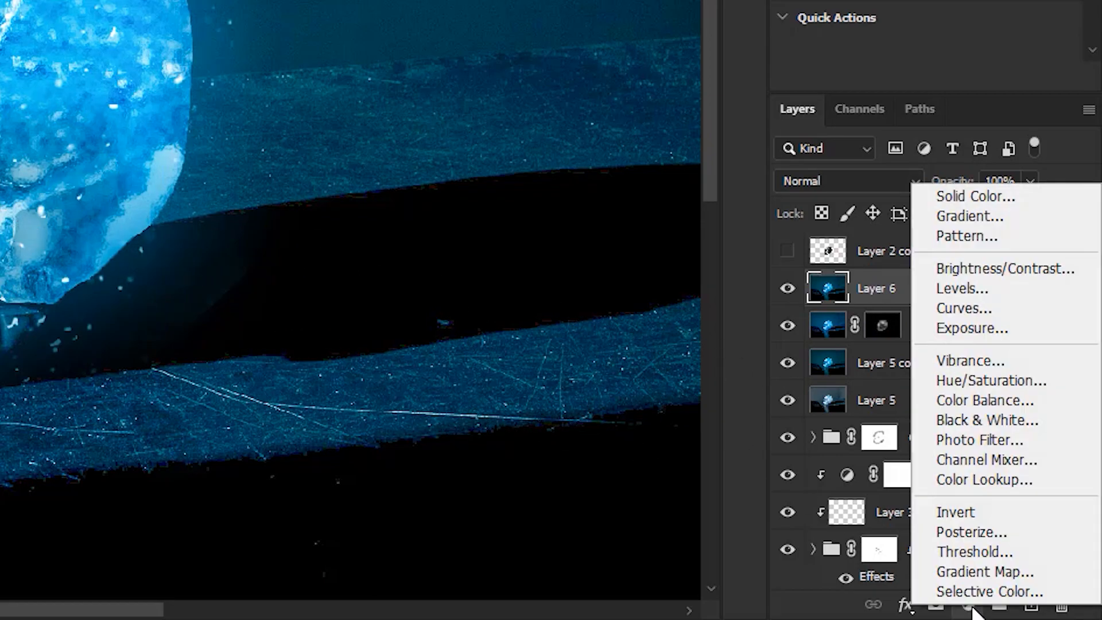
pyautogui.click(975, 591)
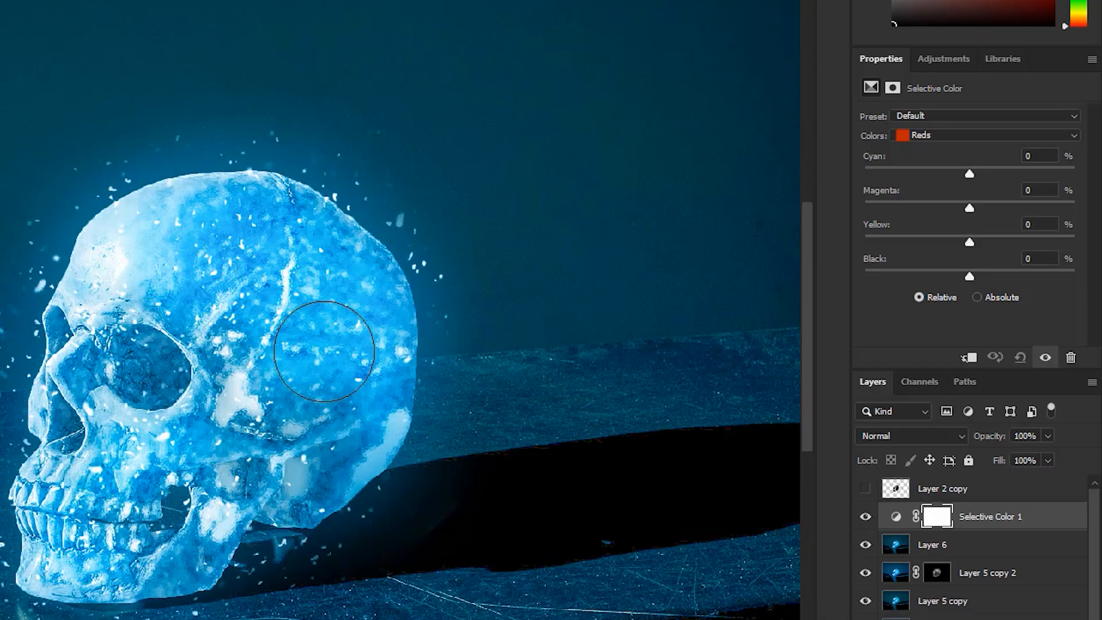
pyautogui.hotkey('ctrl', '0')
pyautogui.moveTo(969, 276); pyautogui.dragTo(969, 277)
# Adjust the Cyans range of the Selective Color layer by raising cyan and black and lowering magenta
pyautogui.click(975, 135)
pyautogui.click(941, 191)
pyautogui.moveTo(970, 175); pyautogui.dragTo(948, 211)
pyautogui.moveTo(970, 244); pyautogui.dragTo(996, 277)
pyautogui.moveTo(948, 208); pyautogui.dragTo(959, 208)
pyautogui.moveTo(1001, 173)
pyautogui.mouseDown()
pyautogui.moveTo(1020, 174)
pyautogui.moveTo(1019, 184)
pyautogui.mouseUp()
# Raise black in the Greens range, then set Blues to cyan +40% and magenta -2% with reduced yellow
pyautogui.click(950, 136)
pyautogui.click(944, 177)
pyautogui.moveTo(1008, 280); pyautogui.dragTo(1001, 279)
pyautogui.click(970, 136)
pyautogui.click(952, 205)
pyautogui.moveTo(969, 174); pyautogui.dragTo(1012, 174)
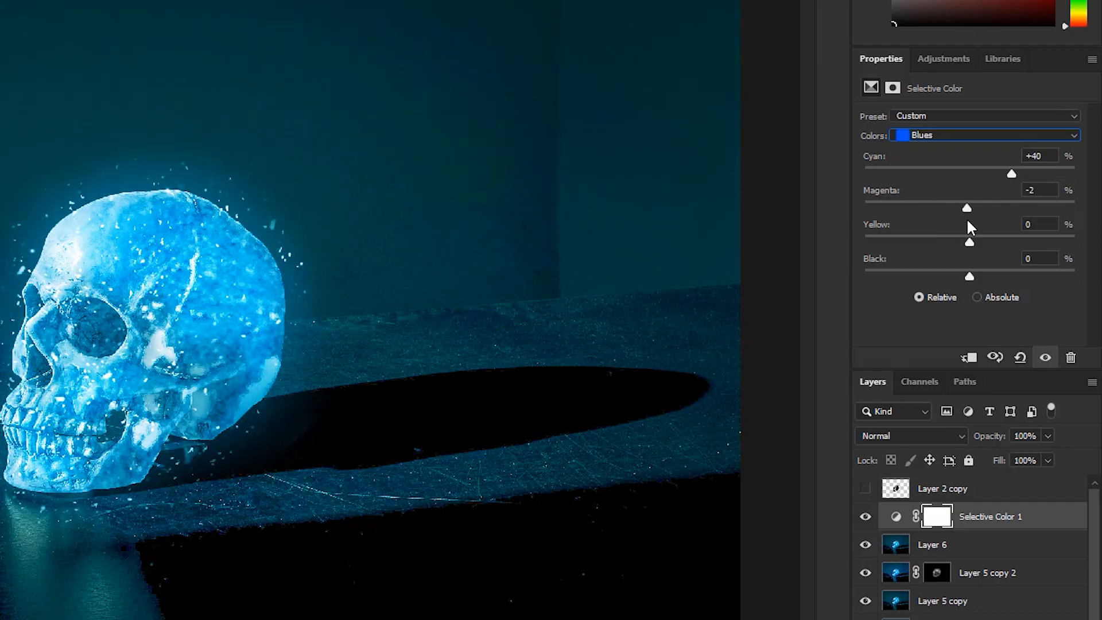
pyautogui.moveTo(969, 242)
pyautogui.mouseDown()
pyautogui.moveTo(1003, 242)
pyautogui.moveTo(953, 242)
pyautogui.mouseUp()
# Raise cyan and black in the Whites range and slightly reduce black in the Neutrals range
pyautogui.click(970, 136)
pyautogui.click(953, 232)
pyautogui.moveTo(969, 174); pyautogui.dragTo(992, 171)
pyautogui.moveTo(969, 241); pyautogui.dragTo(984, 276)
pyautogui.click(916, 136)
pyautogui.click(933, 248)
pyautogui.moveTo(969, 174); pyautogui.dragTo(969, 241)
pyautogui.moveTo(969, 276); pyautogui.dragTo(960, 277)
# Set the Blacks range to cyan +5, magenta +5, yellow -5 and black -5, and stamp the visible layers into a new layer
pyautogui.click(941, 136)
pyautogui.click(934, 261)
pyautogui.moveTo(969, 174)
pyautogui.mouseDown()
pyautogui.moveTo(941, 186)
pyautogui.moveTo(975, 189)
pyautogui.mouseUp()
pyautogui.moveTo(969, 209); pyautogui.dragTo(964, 274)
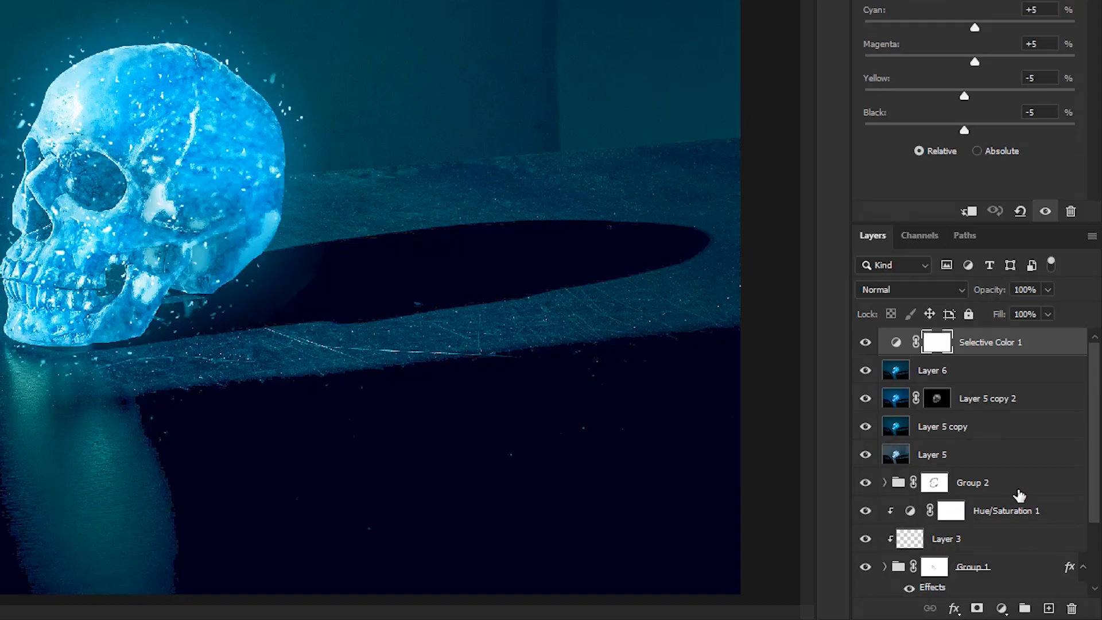
pyautogui.hotkey('ctrl', 'shift', 'alt', 'e')
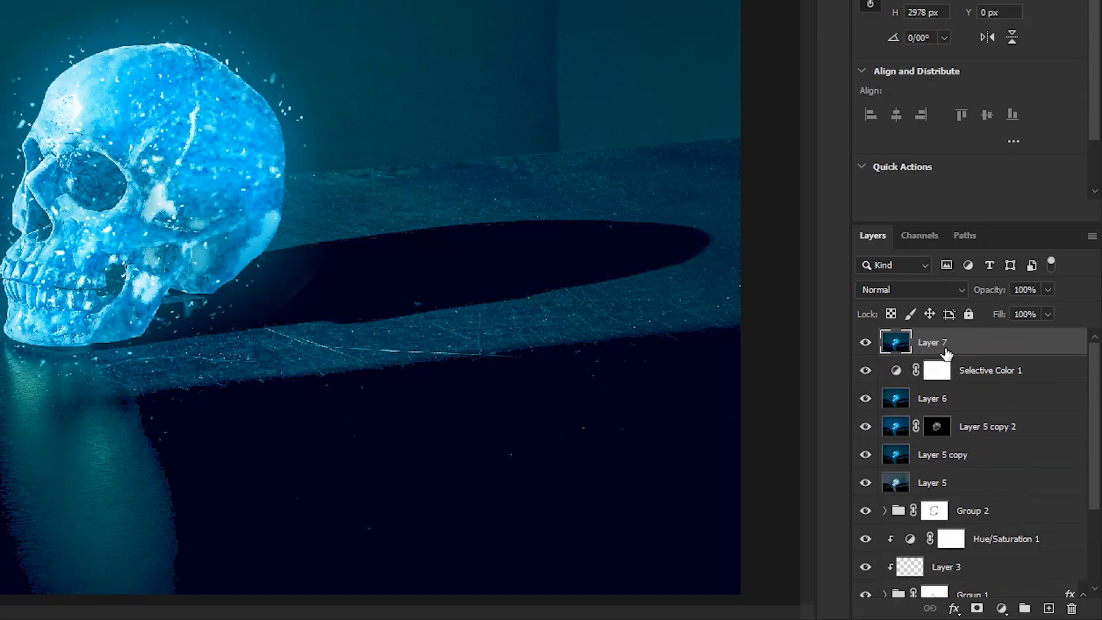
# Duplicate the stamped Layer 7, open the copy in the Camera Raw filter and adjust its Basic tone and color settings
pyautogui.hotkey('ctrl', 'j')
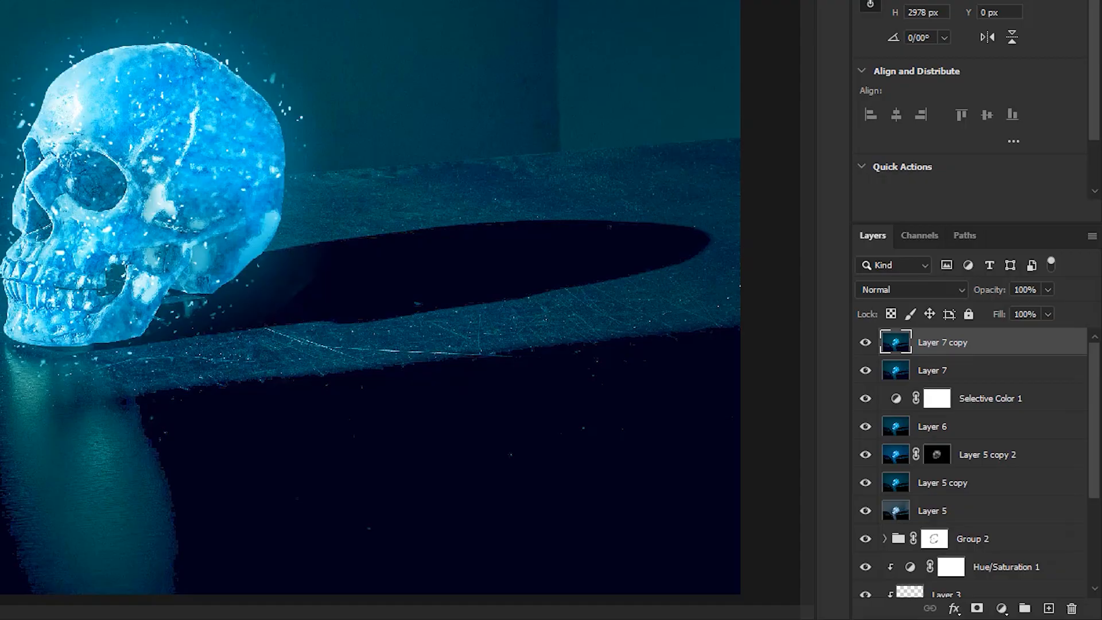
pyautogui.click(239, 10)
pyautogui.click(296, 143)
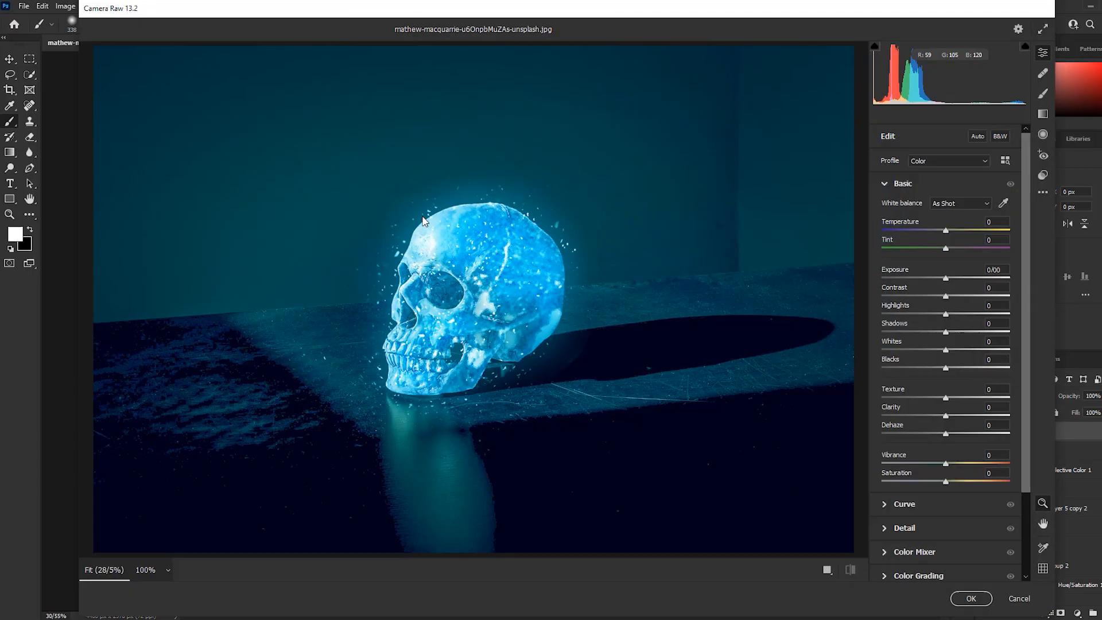
pyautogui.moveTo(946, 230); pyautogui.dragTo(952, 426)
# Set the tone curve's Highlights and Lights to +10, lower the Darks, and adjust the Detail settings
pyautogui.click(904, 503)
pyautogui.moveTo(945, 443); pyautogui.dragTo(940, 444)
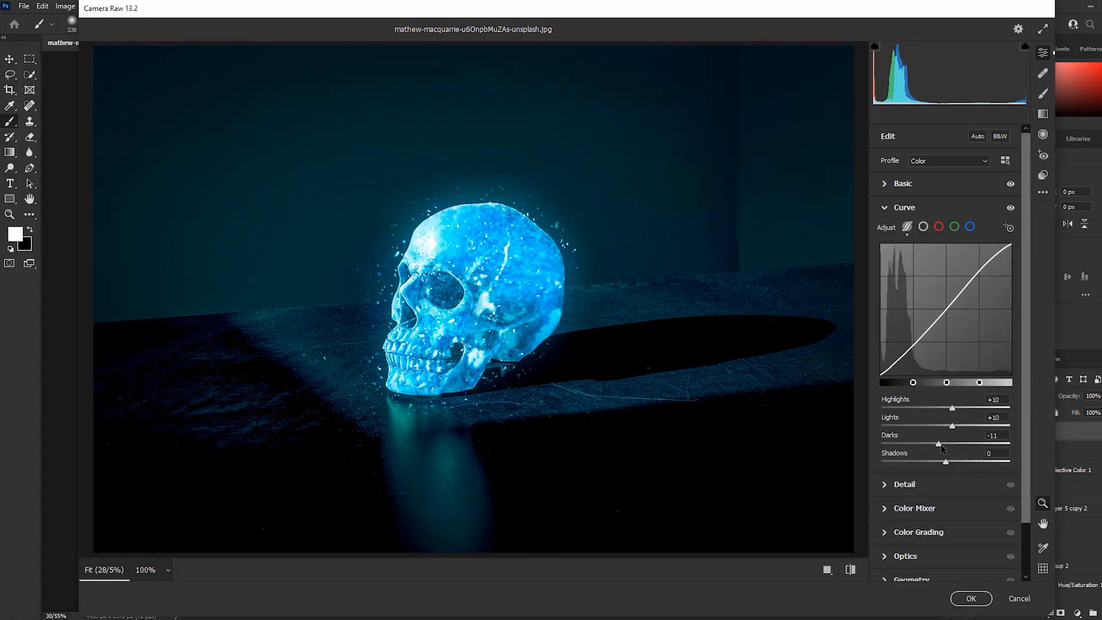
pyautogui.click(905, 483)
pyautogui.moveTo(916, 259); pyautogui.dragTo(899, 287)
# Shift the hues of the aquas and blues in the Color Mixer to make the glow a deeper blue
pyautogui.click(914, 357)
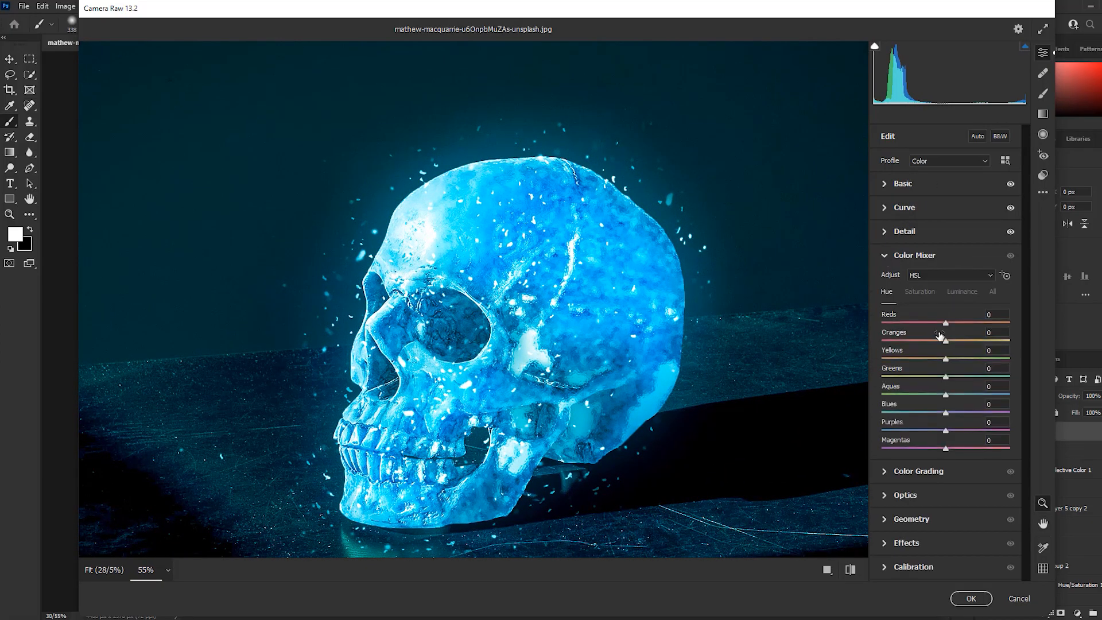
pyautogui.click(945, 377)
pyautogui.moveTo(945, 383); pyautogui.dragTo(946, 383)
pyautogui.moveTo(946, 396)
pyautogui.mouseDown()
pyautogui.moveTo(953, 420)
pyautogui.moveTo(977, 400)
pyautogui.moveTo(955, 397)
pyautogui.moveTo(977, 397)
pyautogui.moveTo(946, 415)
pyautogui.moveTo(932, 396)
pyautogui.moveTo(940, 413)
pyautogui.moveTo(955, 414)
pyautogui.mouseUp()
# Set Color Mixer saturation to Aquas -20 and Blues +16, and luminance to Aquas +15 and Blues +5
pyautogui.click(919, 291)
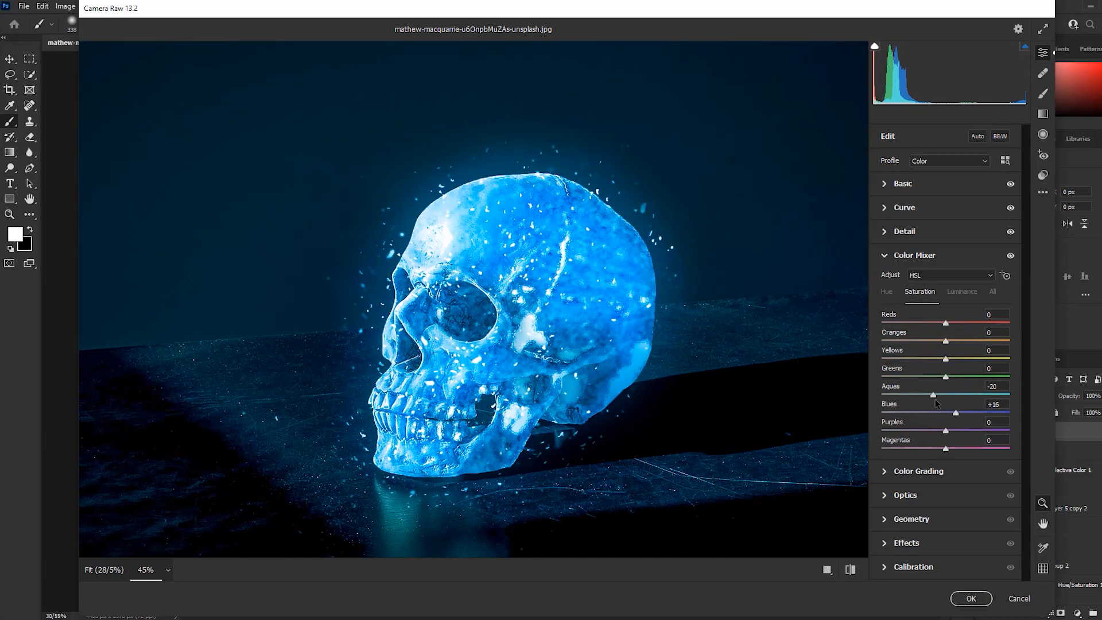
pyautogui.click(962, 291)
pyautogui.moveTo(946, 395)
pyautogui.mouseDown()
pyautogui.moveTo(956, 396)
pyautogui.moveTo(931, 414)
pyautogui.moveTo(950, 414)
pyautogui.mouseUp()
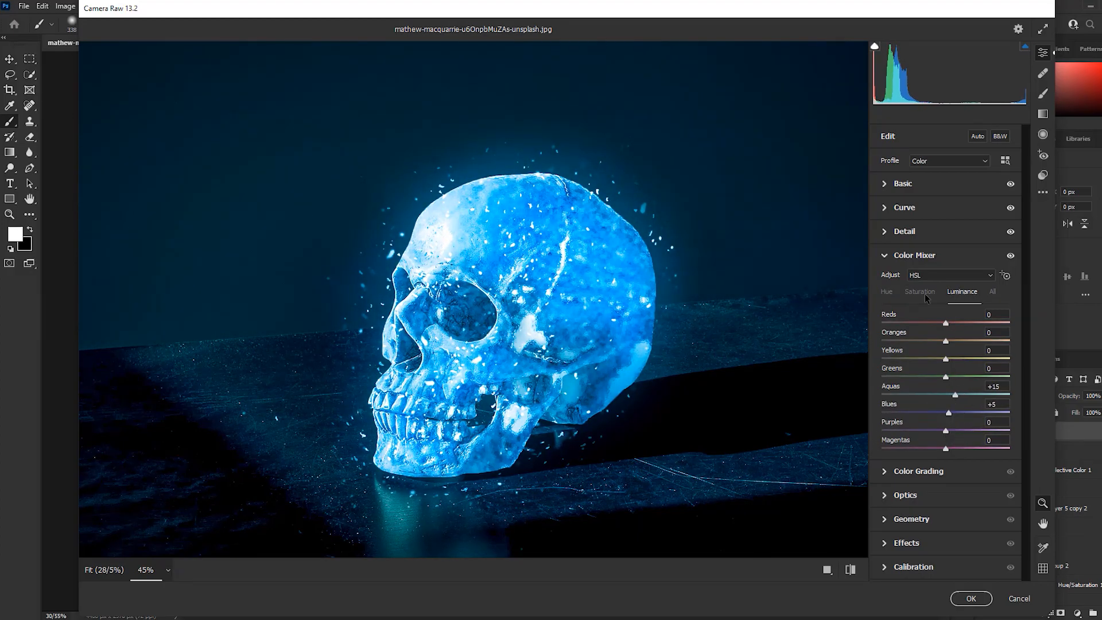
# Tint the shadows and midtones blue in Color Grading, with the midtones at hue 188 and saturation 39
pyautogui.click(919, 471)
pyautogui.click(940, 268)
pyautogui.moveTo(945, 359)
pyautogui.mouseDown()
pyautogui.moveTo(907, 361)
pyautogui.moveTo(925, 360)
pyautogui.mouseUp()
pyautogui.click(956, 269)
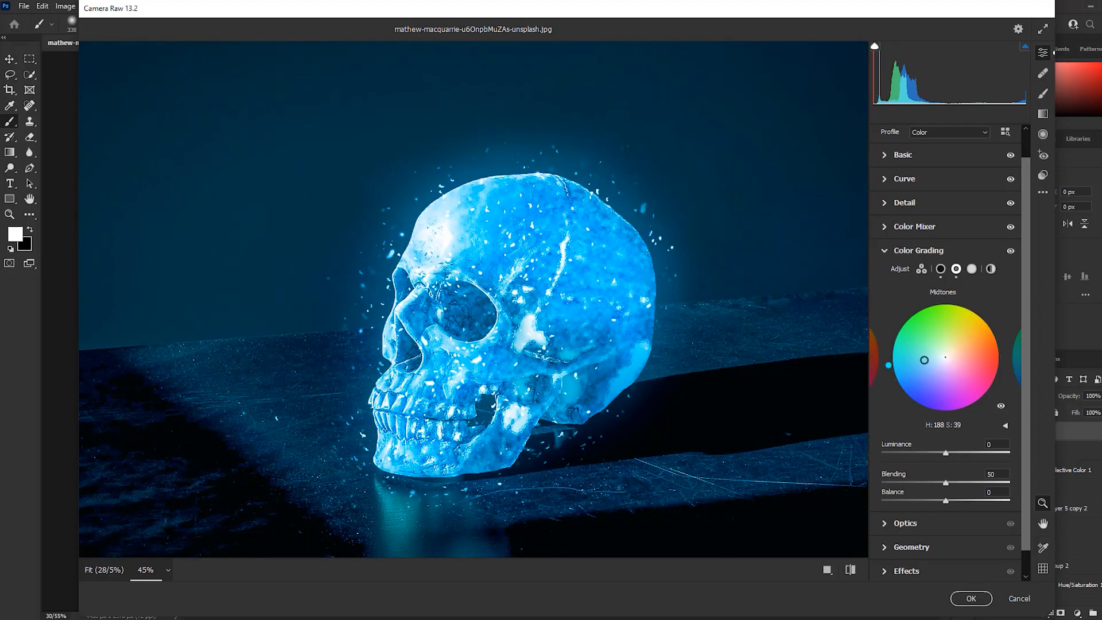
# Fine-tune the midtone luminance and tint, and set the Color Grading Blending to 35 and Balance to +25
pyautogui.moveTo(933, 453); pyautogui.dragTo(964, 471)
pyautogui.moveTo(918, 361)
pyautogui.mouseDown()
pyautogui.moveTo(925, 378)
pyautogui.moveTo(924, 368)
pyautogui.mouseUp()
pyautogui.moveTo(945, 483)
pyautogui.mouseDown()
pyautogui.moveTo(974, 484)
pyautogui.moveTo(927, 486)
pyautogui.mouseUp()
pyautogui.moveTo(945, 501)
pyautogui.mouseDown()
pyautogui.moveTo(976, 502)
pyautogui.moveTo(962, 502)
pyautogui.mouseUp()
# Tint the highlights cyan-blue with hue 184 and saturation 56, and adjust their luminance
pyautogui.click(971, 268)
pyautogui.moveTo(945, 358); pyautogui.dragTo(916, 360)
pyautogui.moveTo(946, 452); pyautogui.dragTo(972, 450)
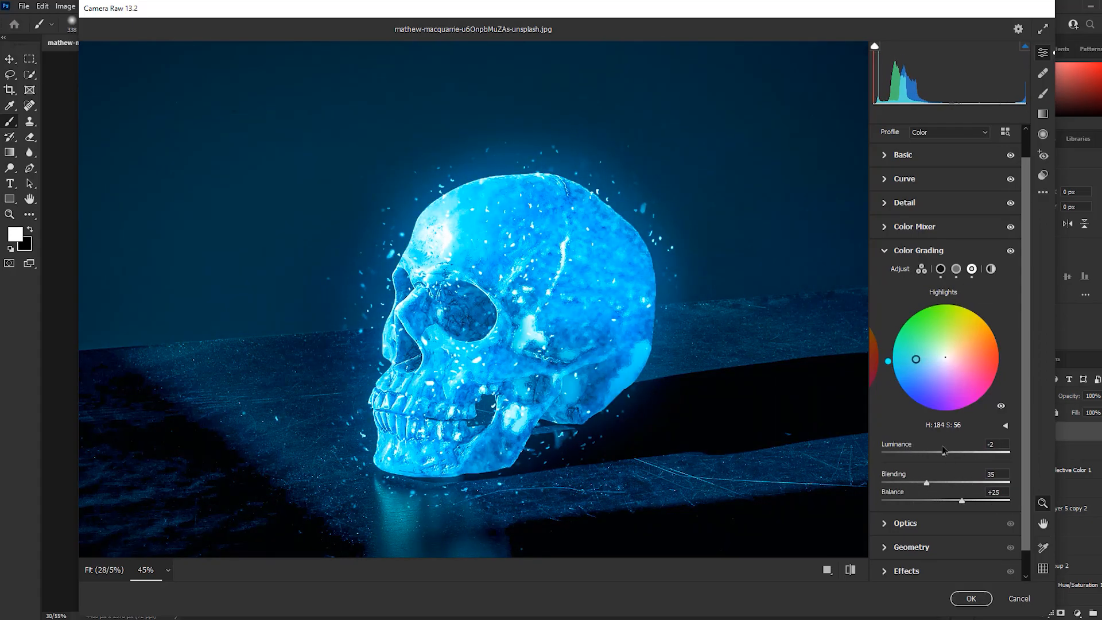
pyautogui.click(888, 251)
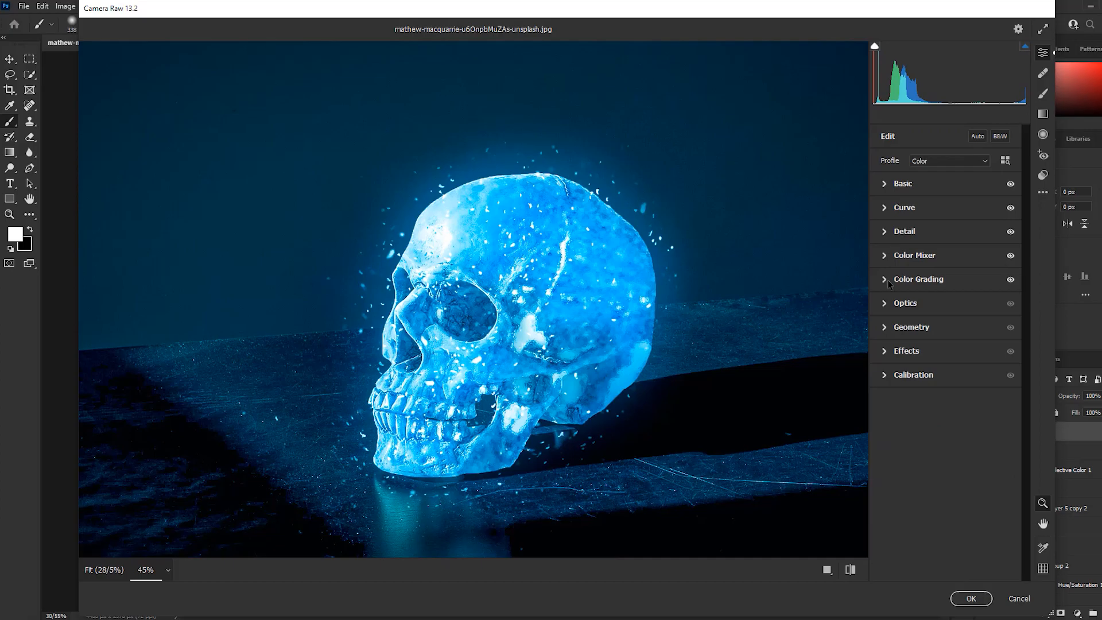
# Make slight adjustments to the Effects settings of the Camera Raw filter
pyautogui.click(906, 350)
pyautogui.scroll(-3, 548, 256)
pyautogui.moveTo(946, 402)
pyautogui.mouseDown()
pyautogui.moveTo(961, 403)
pyautogui.moveTo(941, 403)
pyautogui.mouseUp()
pyautogui.moveTo(946, 461)
pyautogui.mouseDown()
pyautogui.moveTo(986, 462)
pyautogui.moveTo(949, 462)
pyautogui.mouseUp()
pyautogui.click(890, 352)
# Calibrate the primaries: Red hue -30, saturation +15; Green hue -15, saturation -20; Blue hue -15, saturation about +36
pyautogui.click(894, 375)
pyautogui.moveTo(946, 407)
pyautogui.mouseDown()
pyautogui.moveTo(896, 404)
pyautogui.moveTo(946, 405)
pyautogui.mouseUp()
pyautogui.scroll(3, 434, 306)
pyautogui.moveTo(946, 443); pyautogui.dragTo(932, 551)
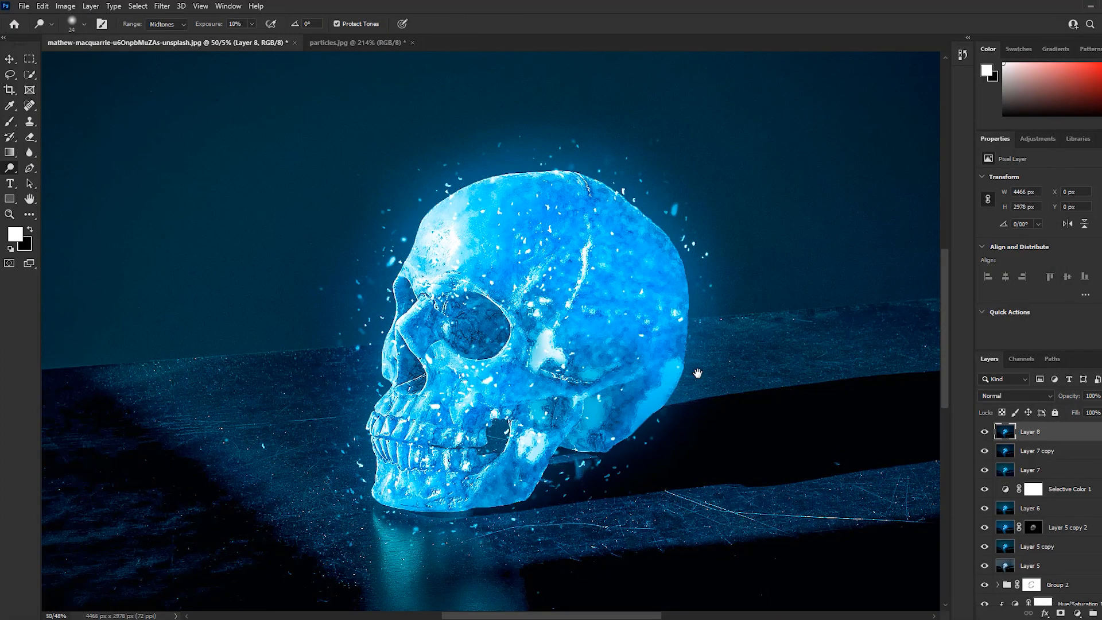
# Group all layers above the Background and toggle the group's visibility to compare the composite with the original photo
pyautogui.scroll(-3, 1033, 504)
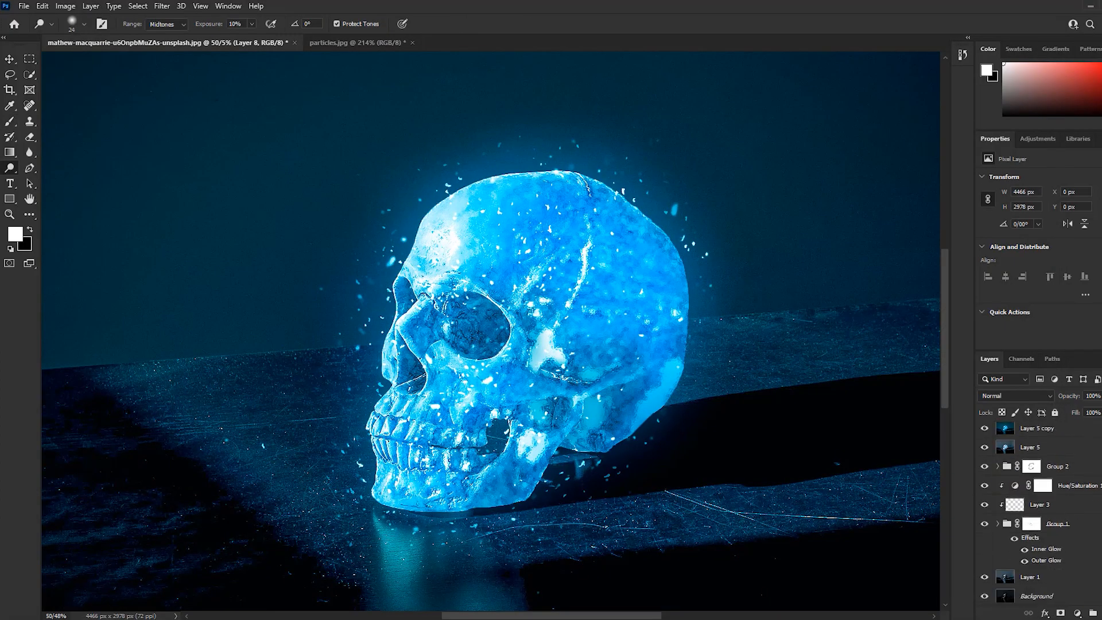
pyautogui.keyDown('shift'); pyautogui.click(1053, 584); pyautogui.keyUp('shift')
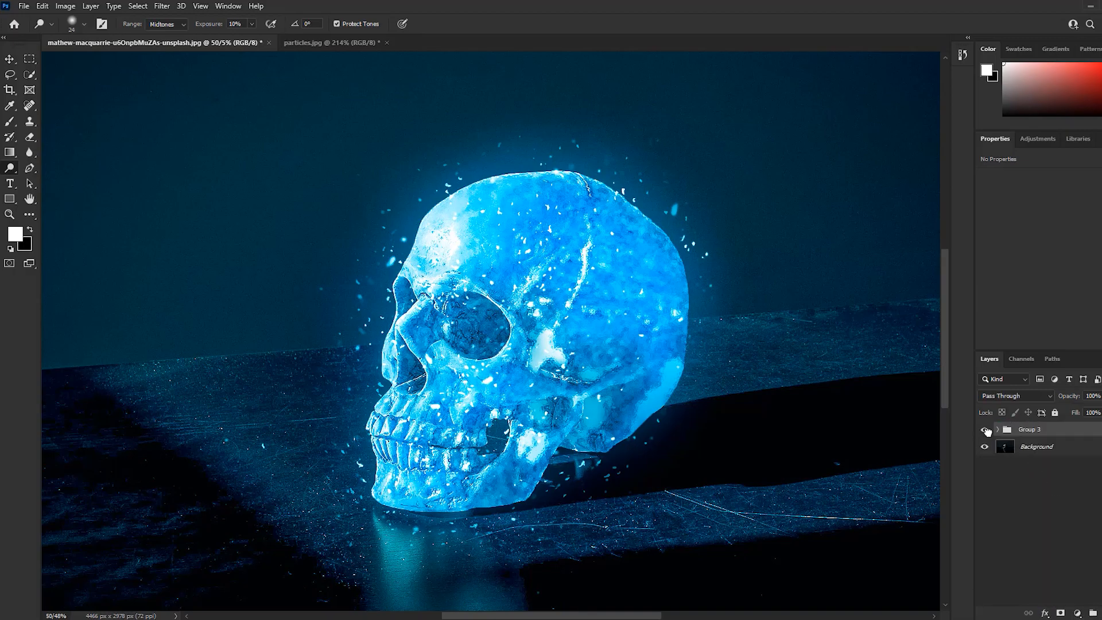
pyautogui.click(984, 430)
pyautogui.click(986, 431)
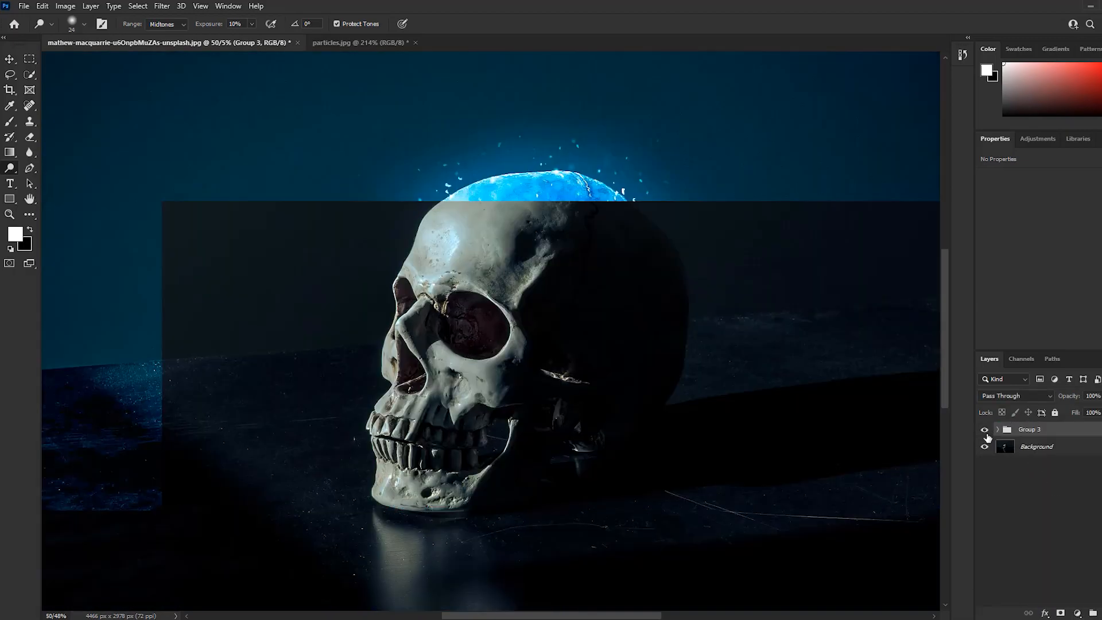